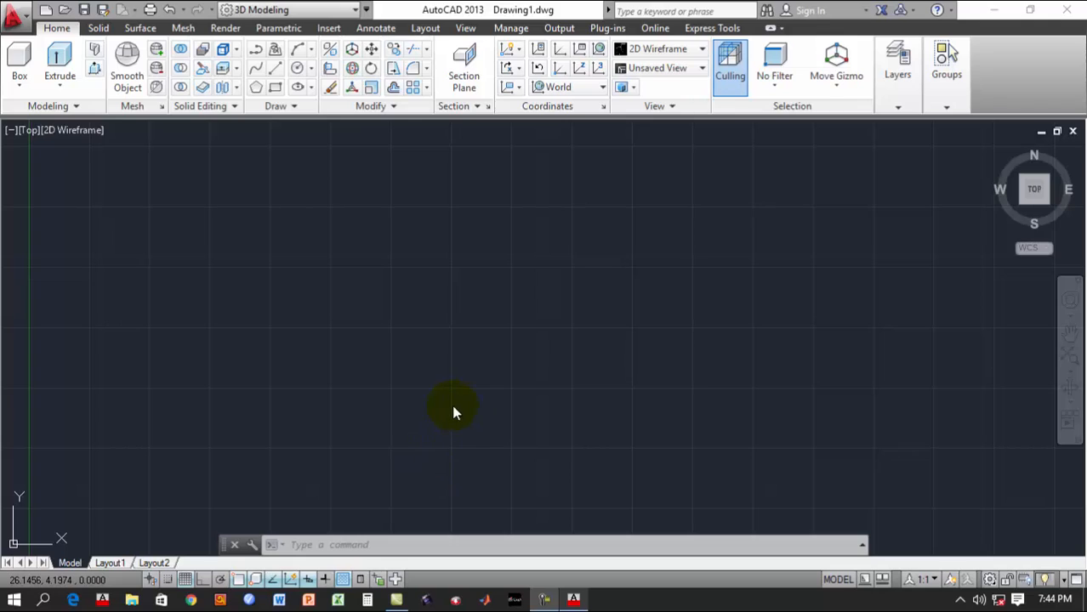
Set the drawing's insertion scale units to millimeters
click(397, 541)
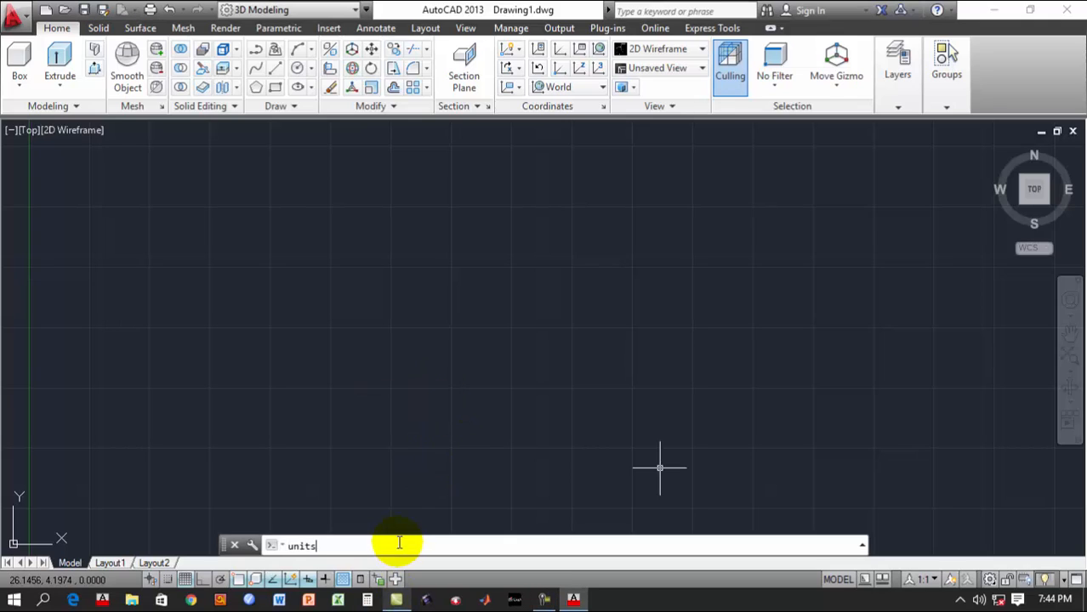
key(Return)
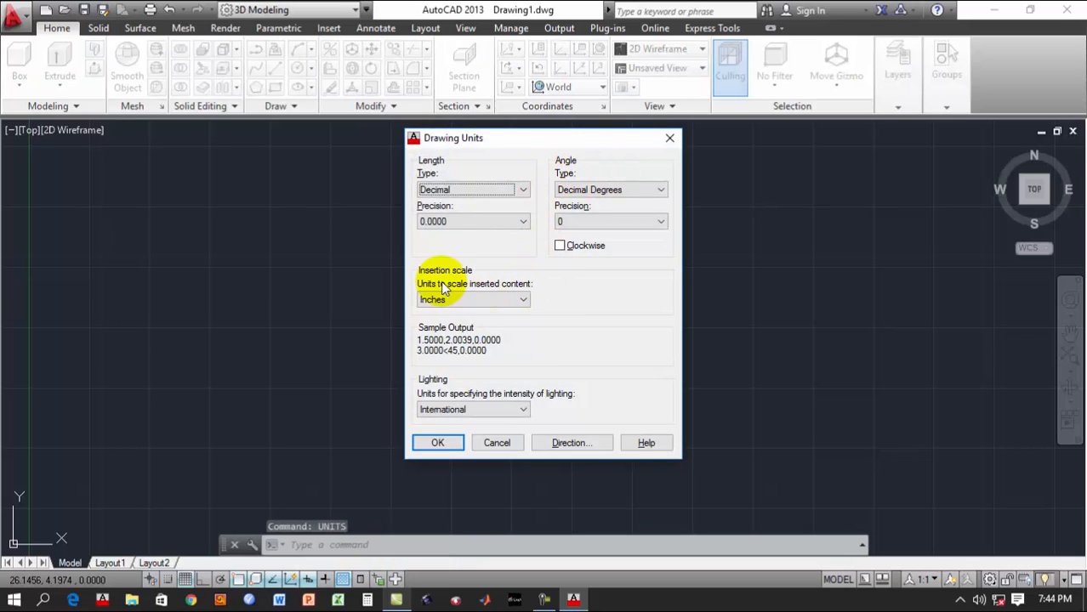
click(473, 301)
click(473, 360)
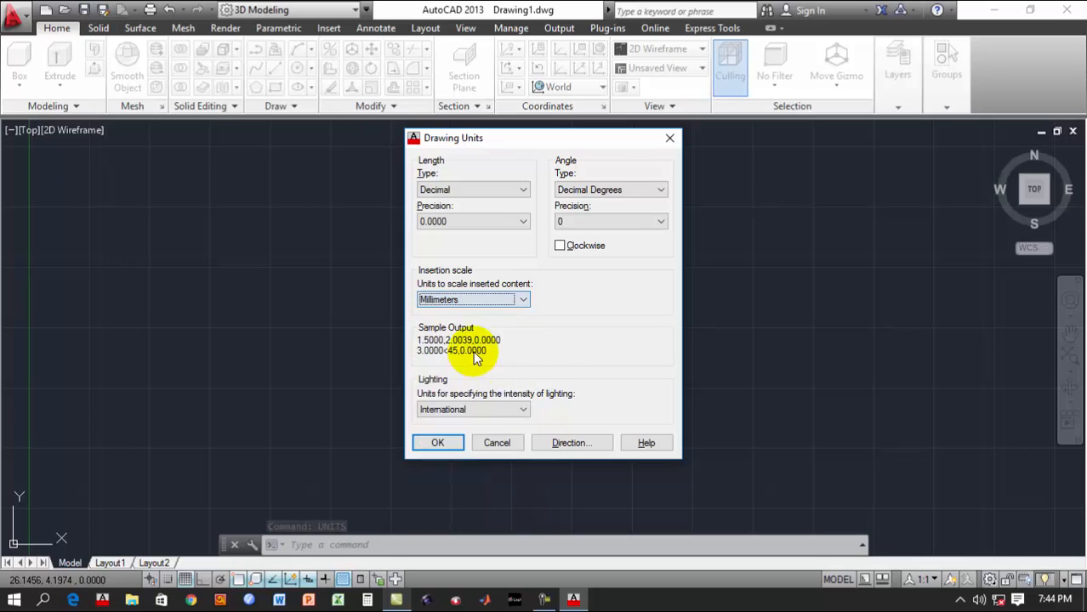
click(439, 443)
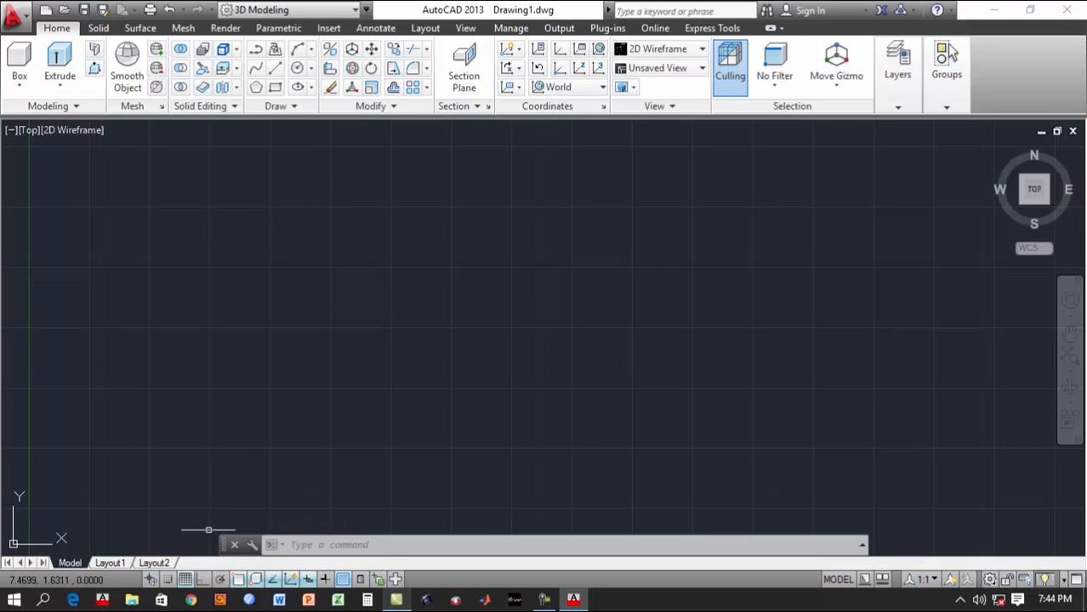
Turn on Ortho mode and draw a six-sided polygon inscribed in a circle of radius 20 mm
click(204, 579)
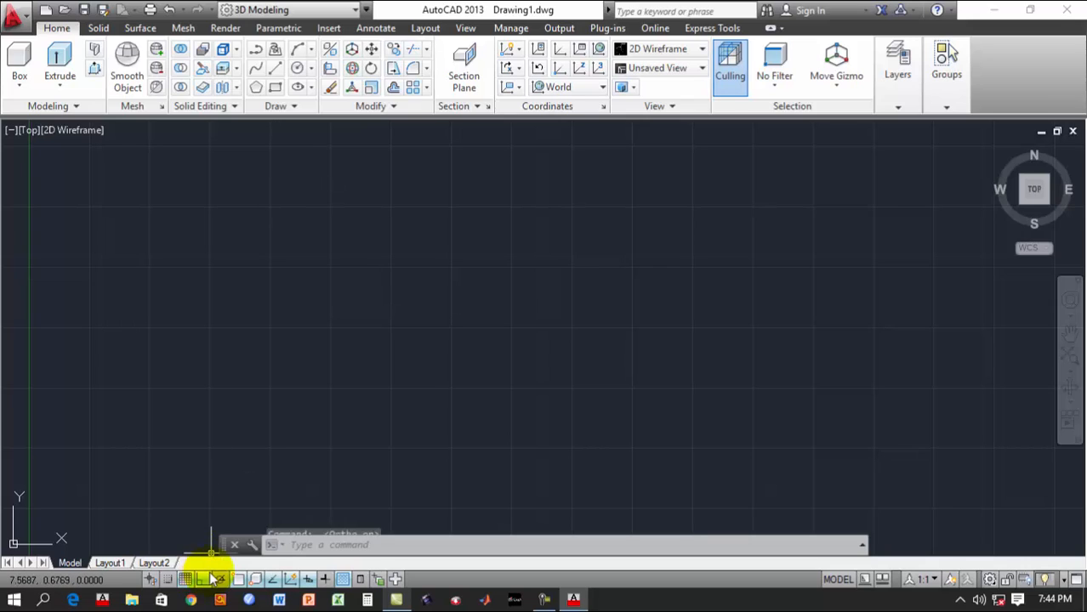
click(256, 88)
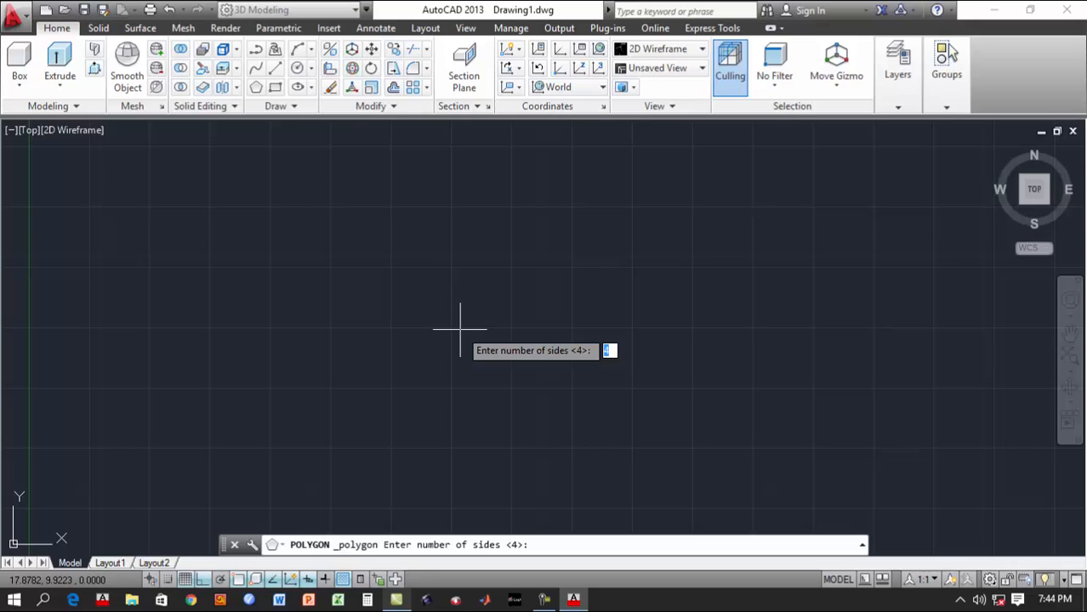
text(6)
key(Return)
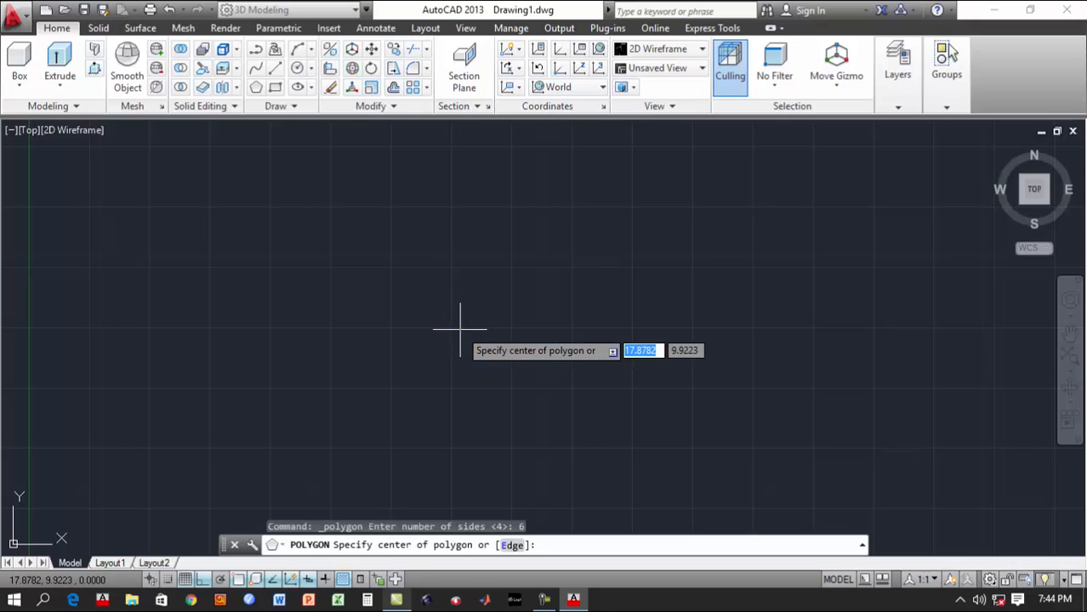
click(459, 329)
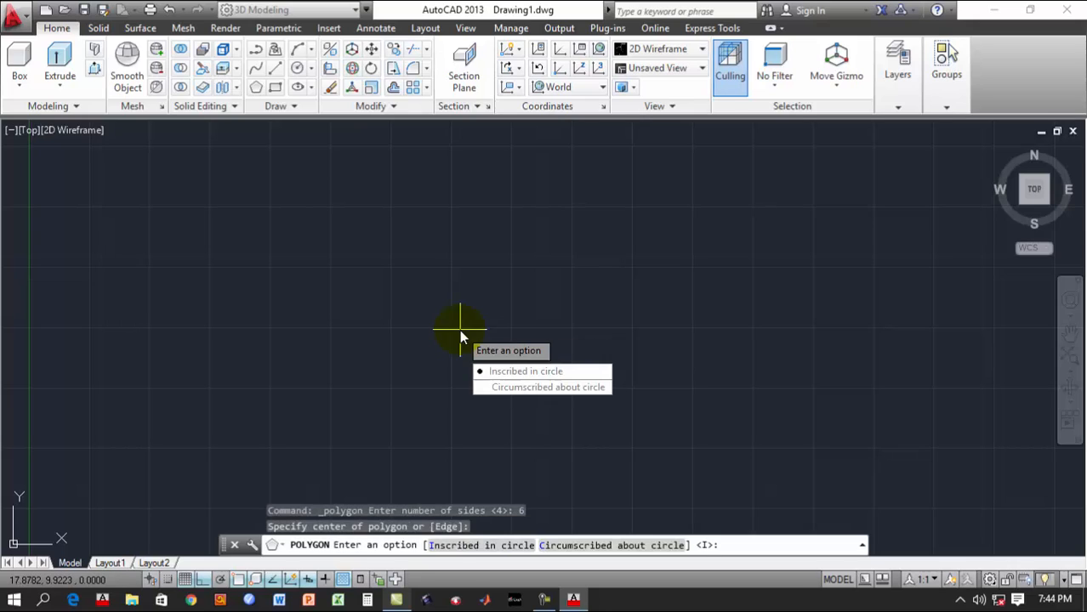
click(524, 372)
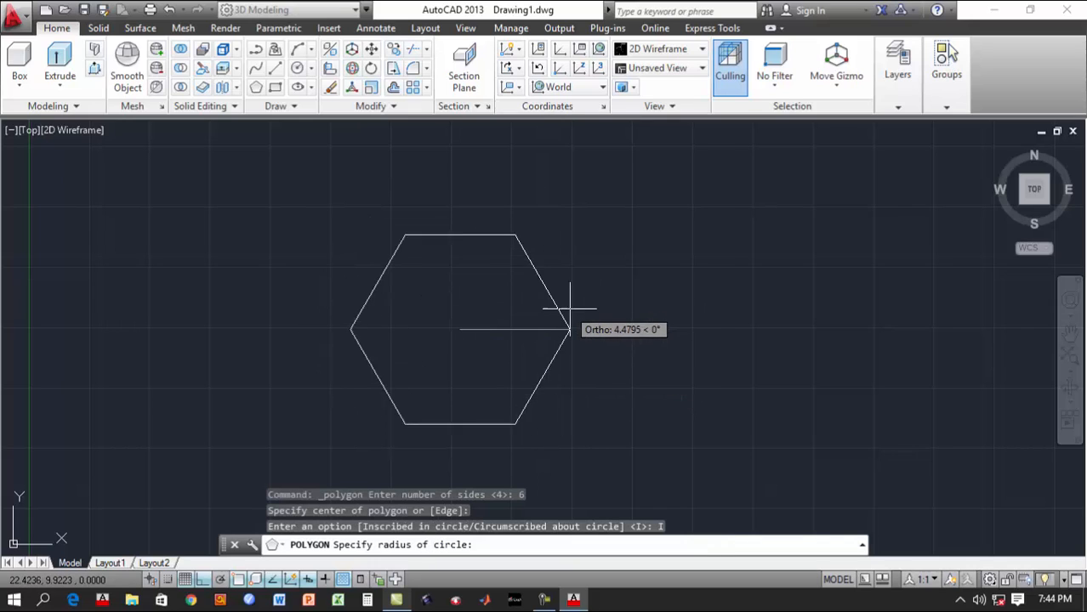
text(20)
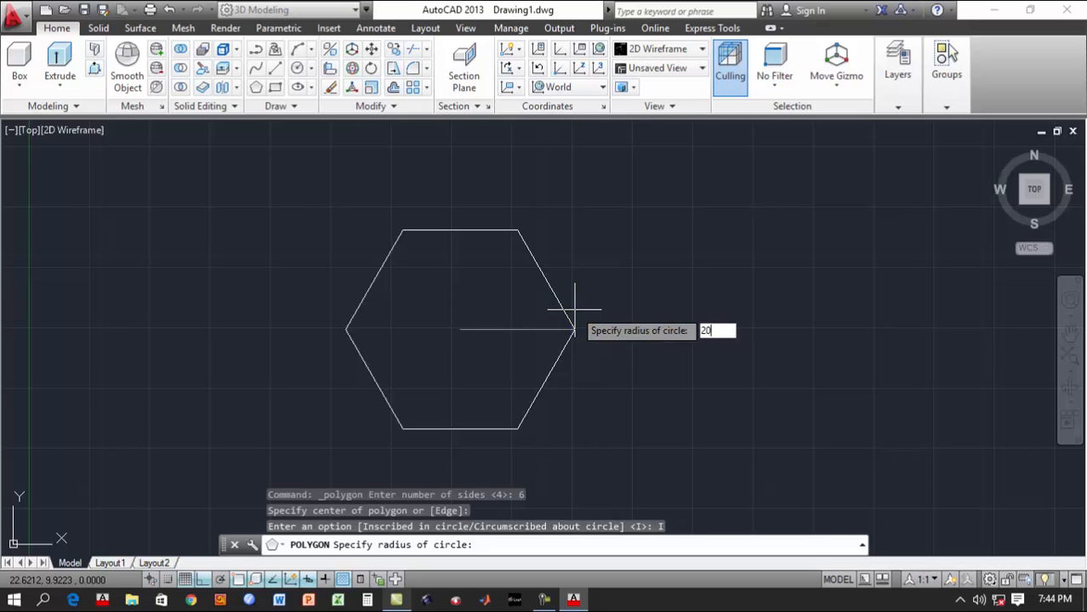
key(Return)
Hide the UCS icon and turn off the grid display
scroll(570, 316, down, 3)
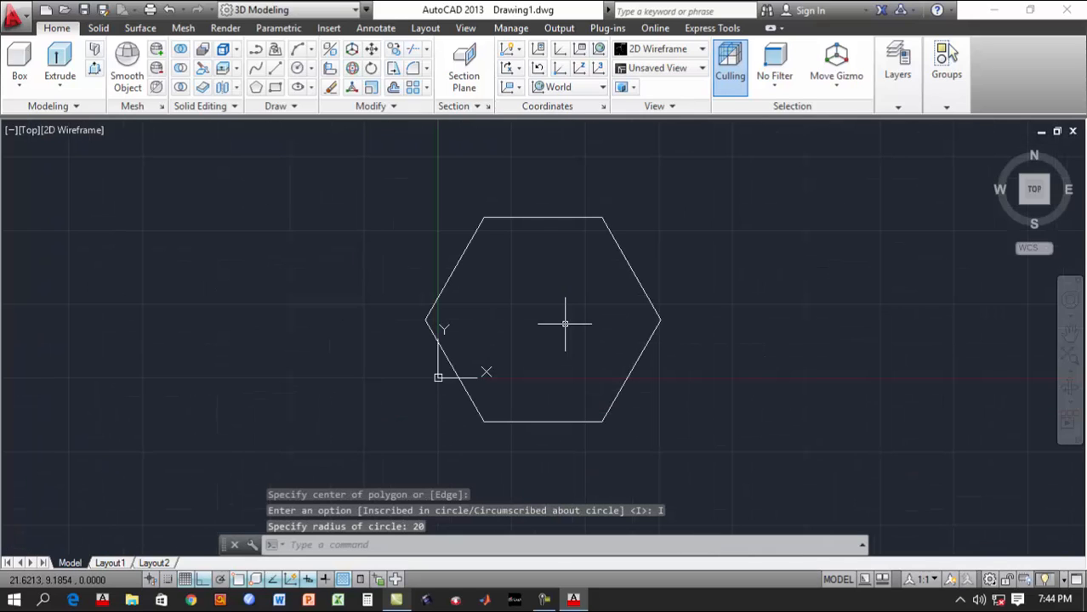
middle_drag(563, 324, 533, 322)
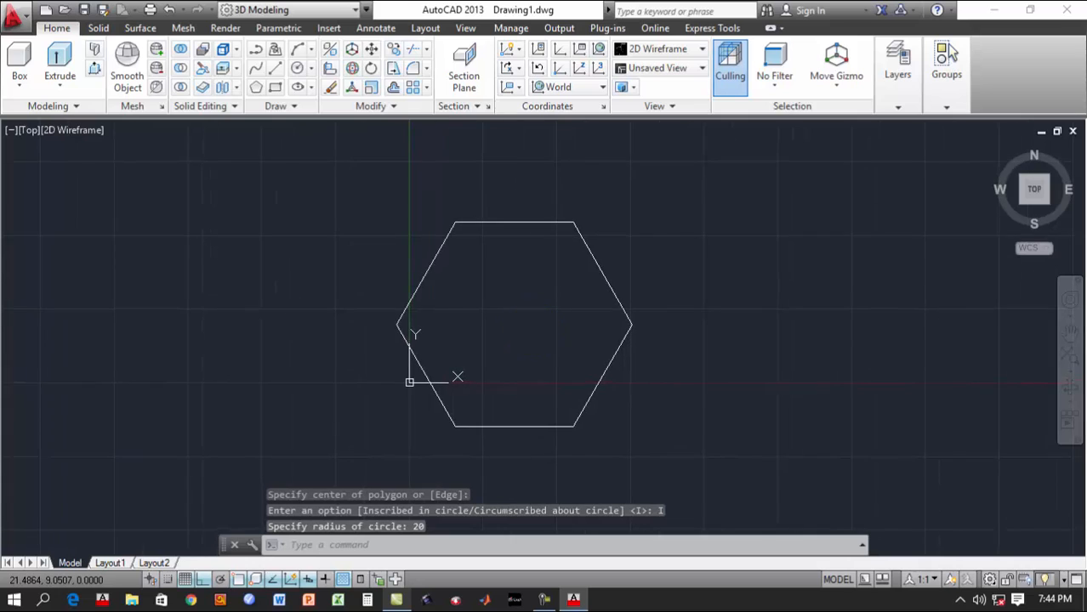
scroll(534, 322, up, 2)
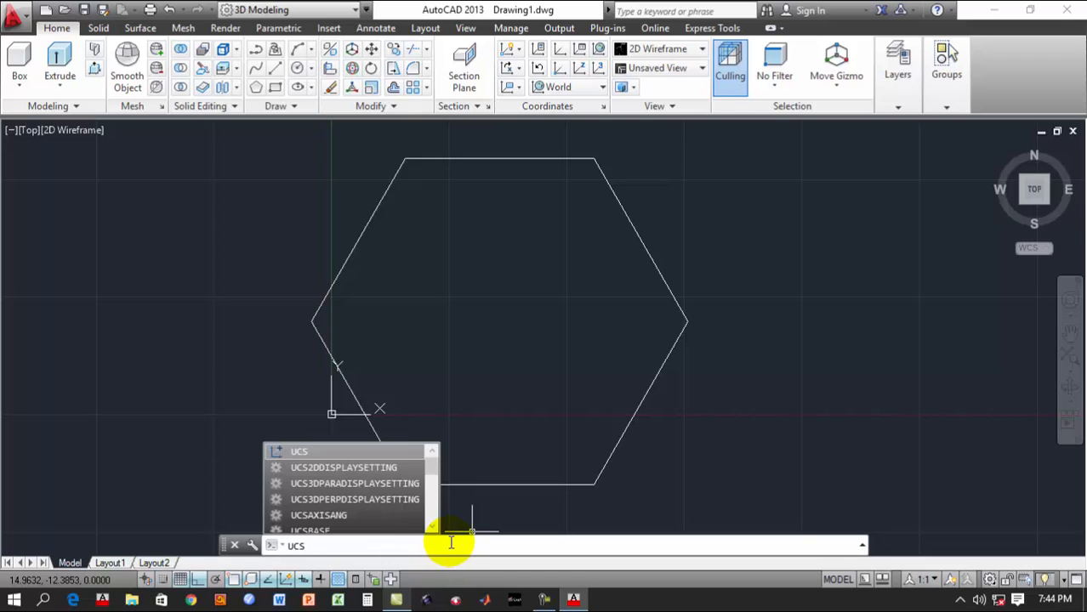
text(i)
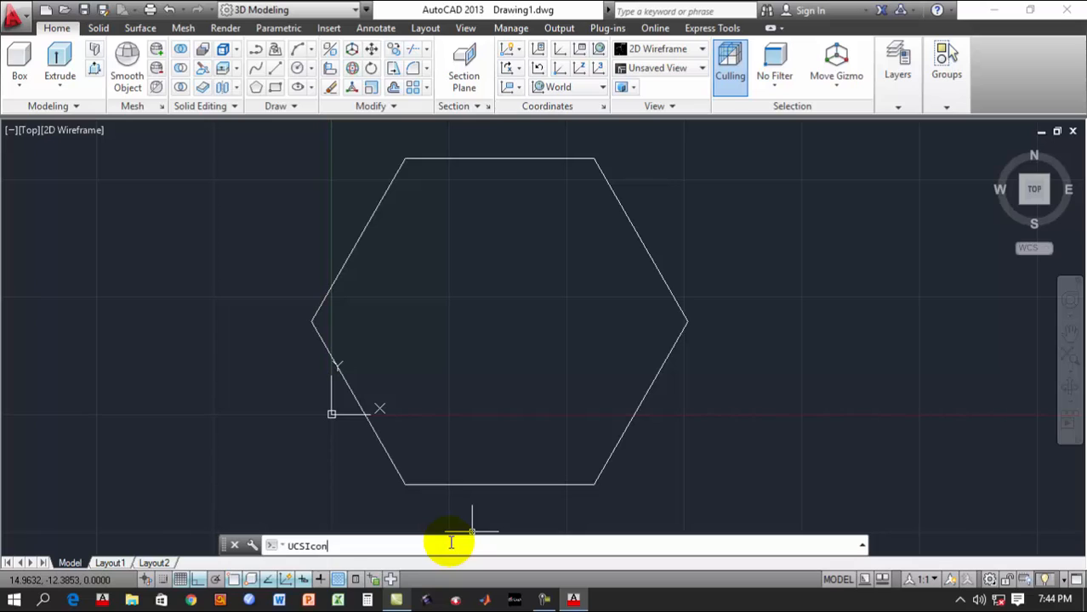
key(Return)
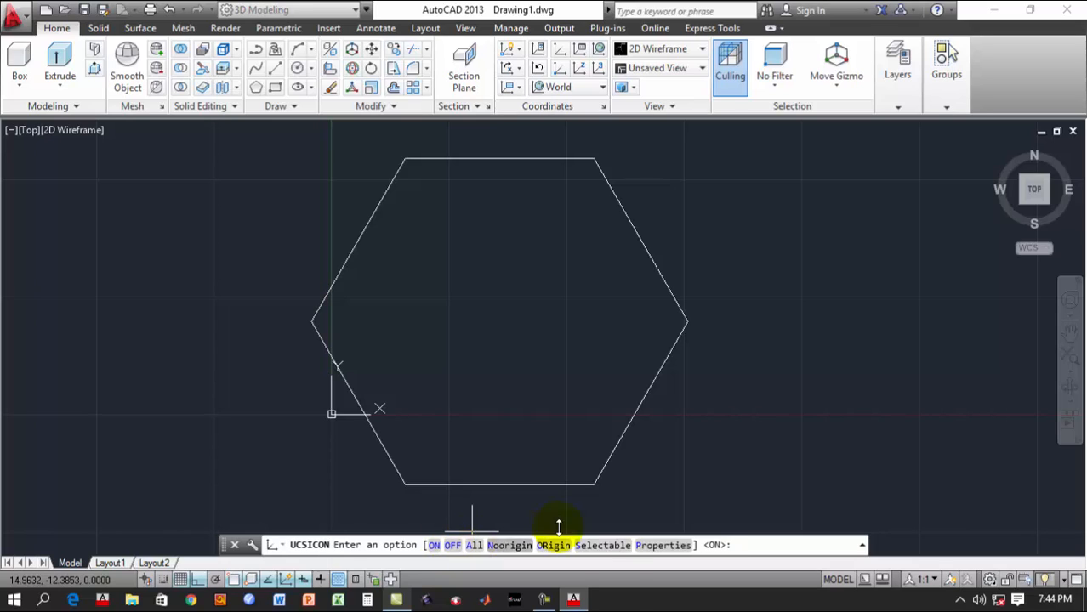
click(453, 546)
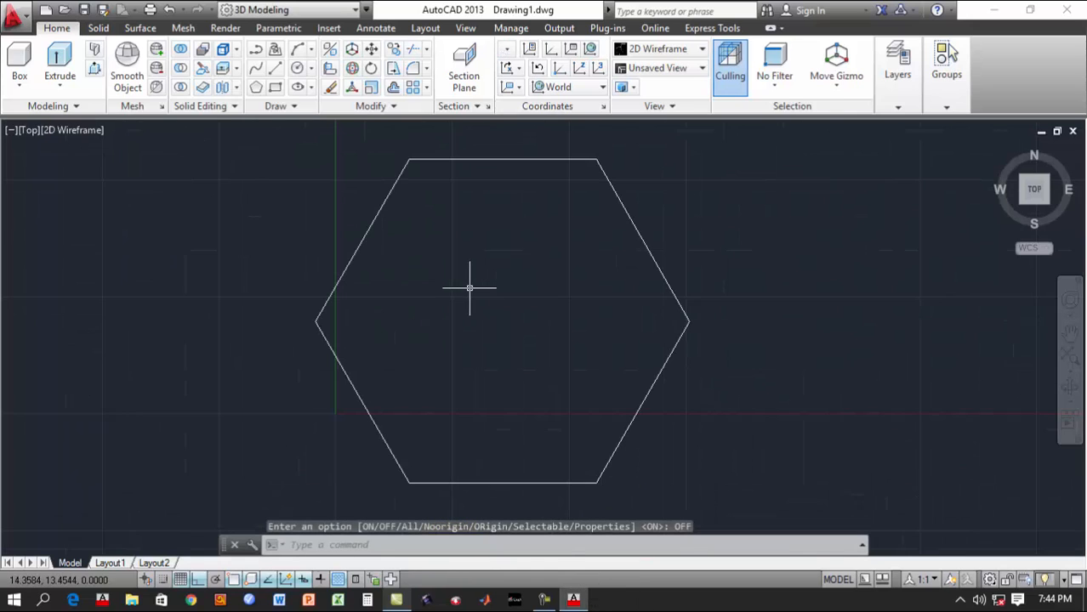
middle_drag(513, 322, 484, 315)
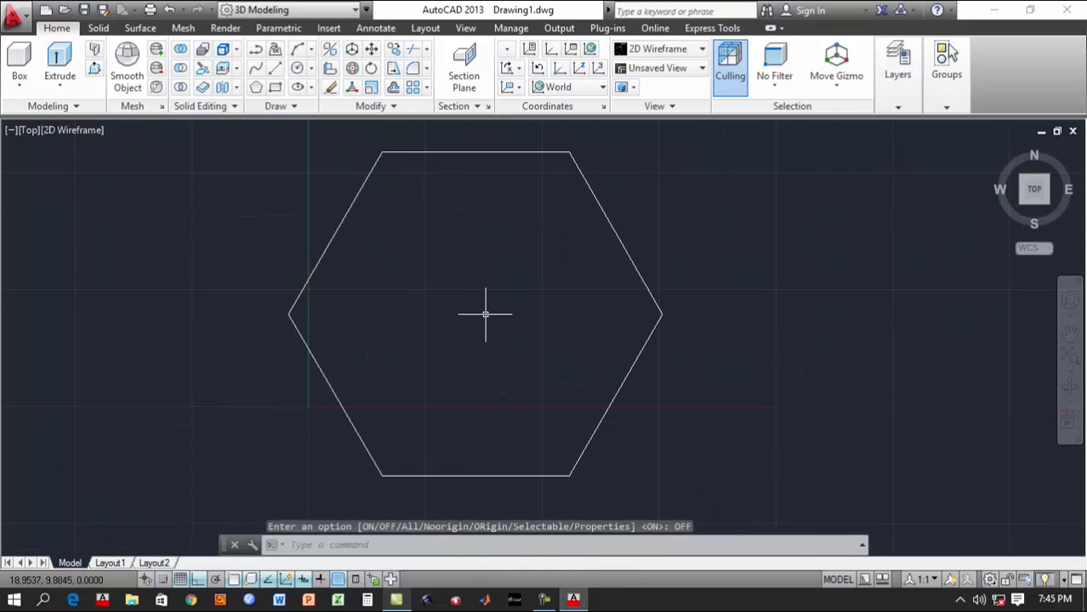
click(181, 579)
Draw a circle centred in the hexagon with its radius reaching the midpoint of the hexagon's upper edge
scroll(518, 283, down, 2)
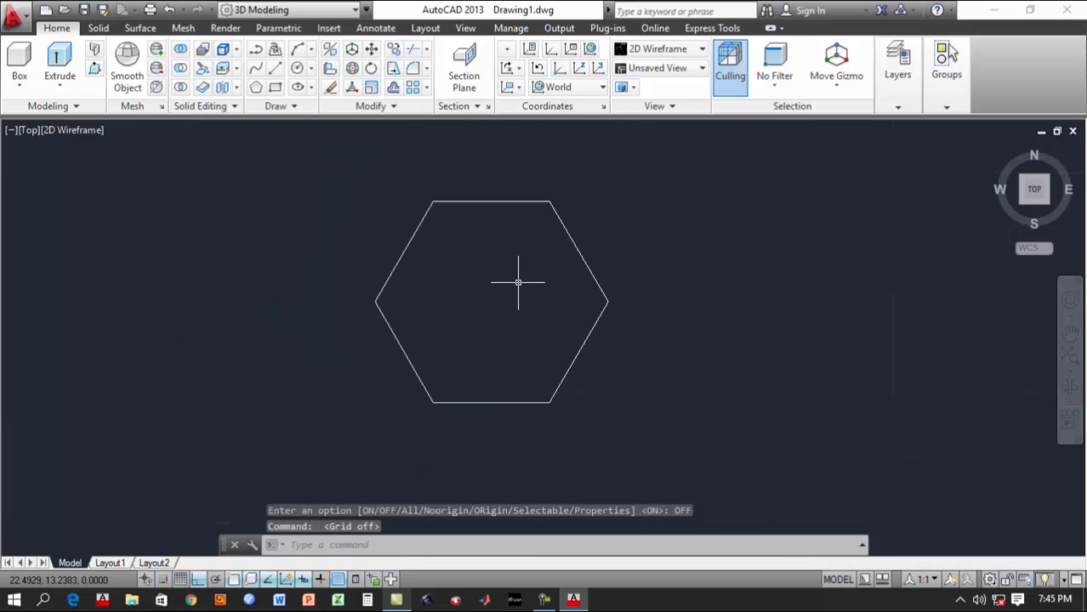
middle_drag(517, 284, 529, 323)
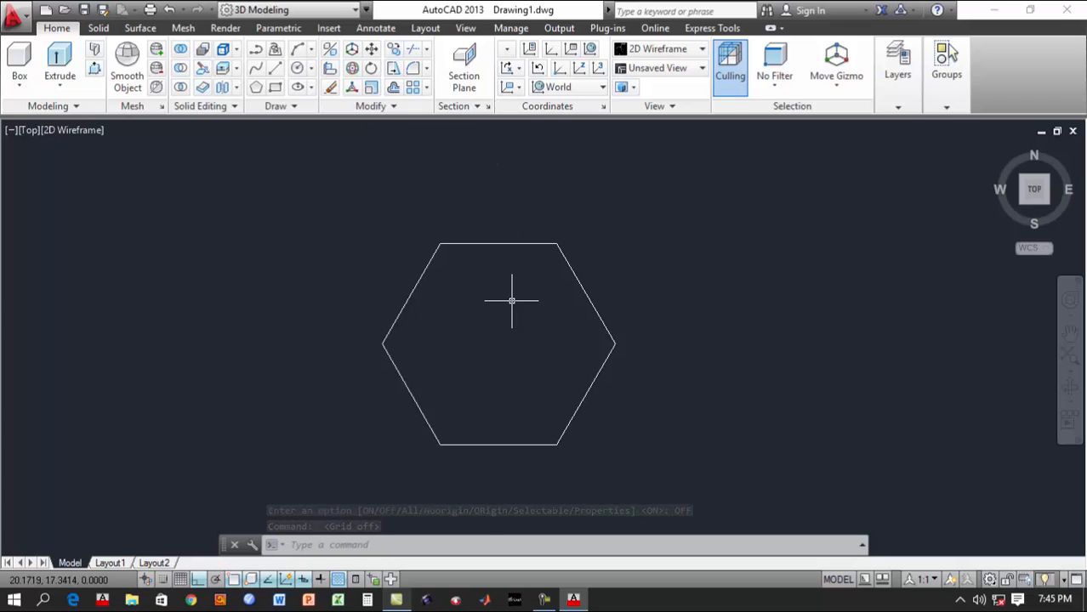
click(297, 70)
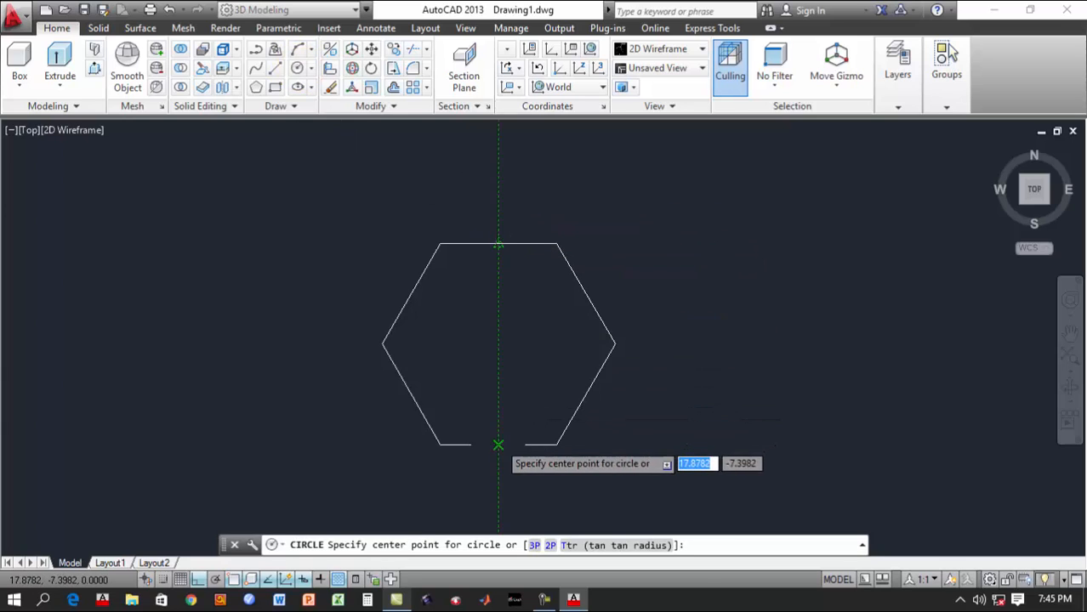
click(498, 344)
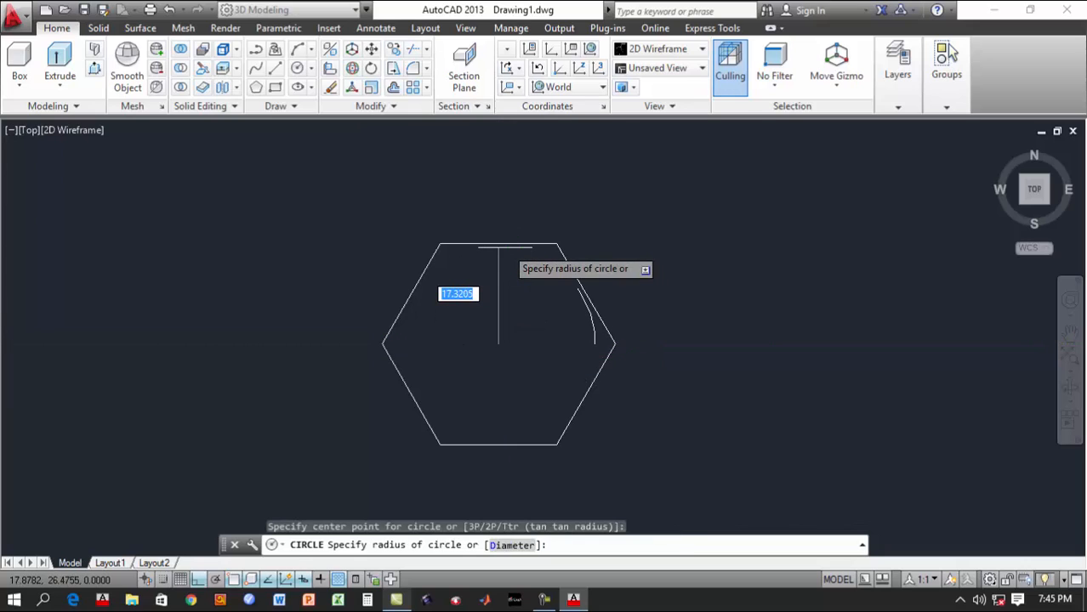
click(499, 245)
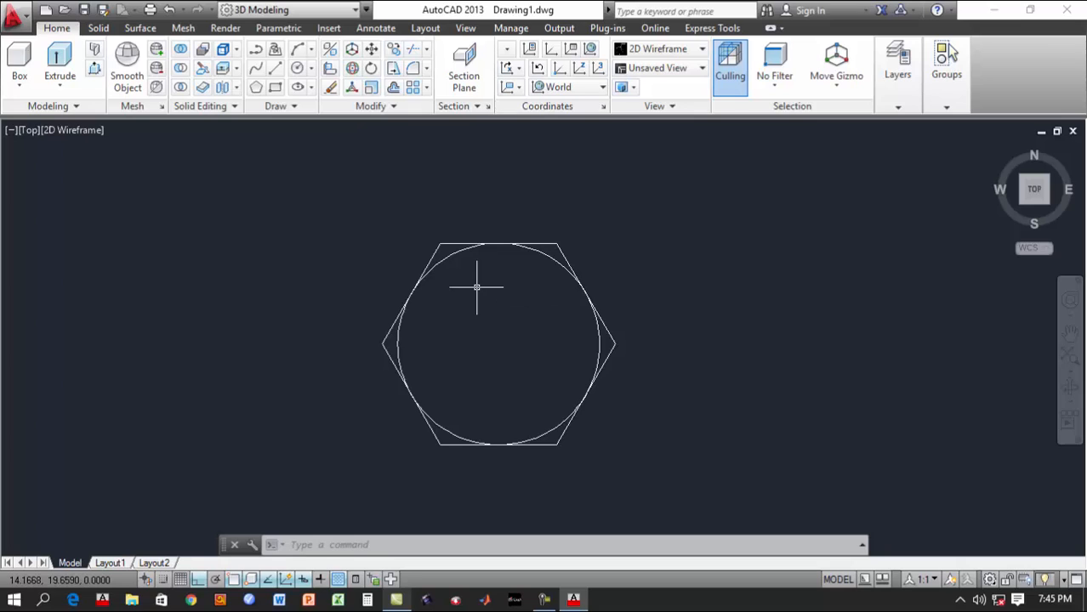
Draw a vertical line upward from the hexagon's upper-right vertex into the empty space above
scroll(529, 295, down, 2)
mouse_move(529, 295)
middle_down()
mouse_move(529, 316)
mouse_move(490, 365)
middle_up()
scroll(493, 377, up, 4)
scroll(493, 376, down, 4)
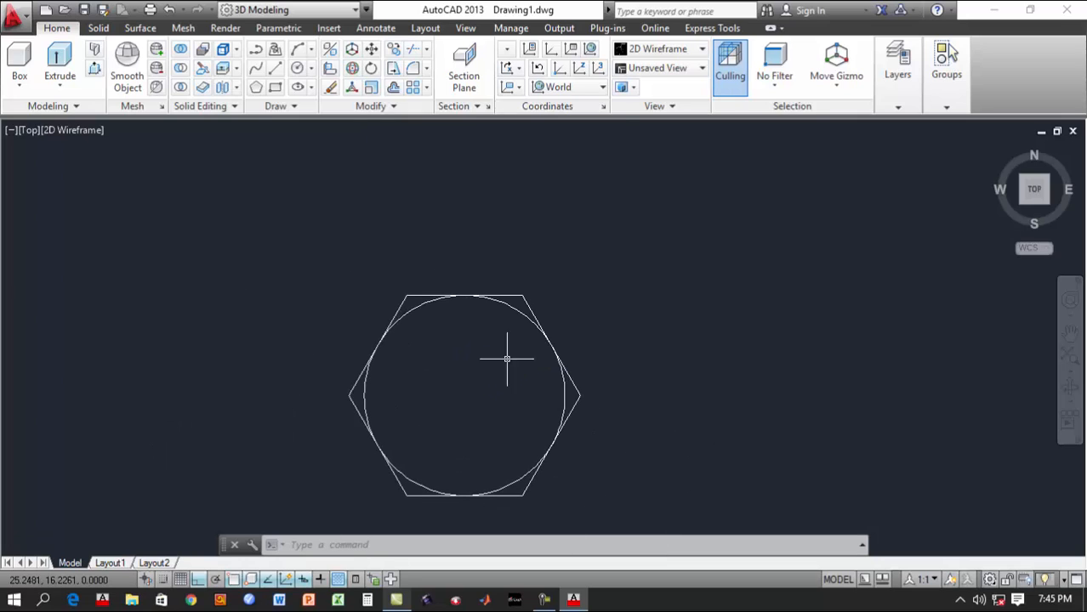
click(1069, 370)
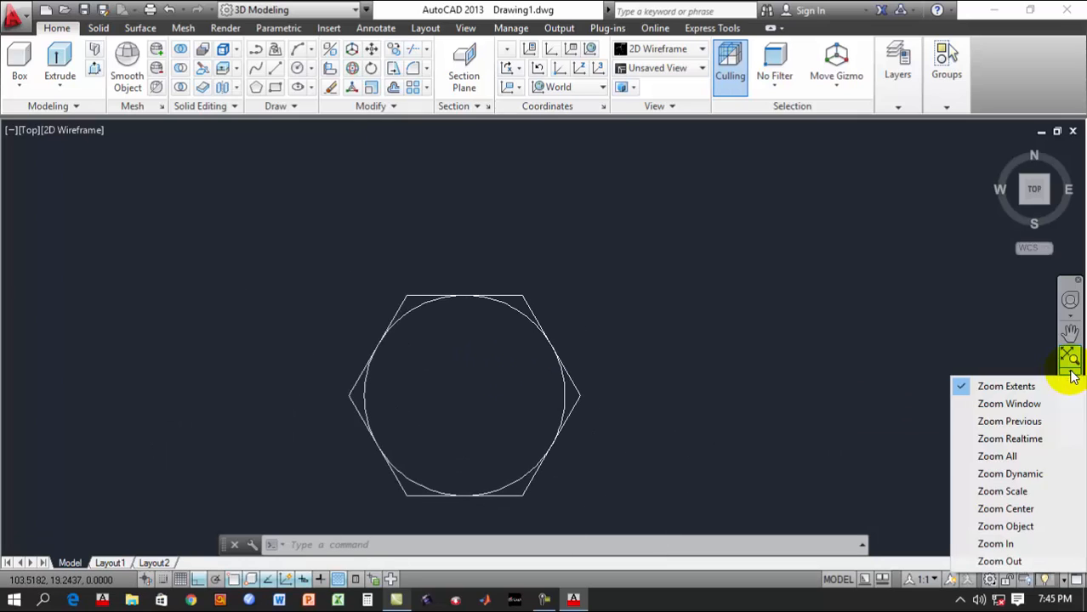
click(1020, 559)
scroll(504, 344, down, 2)
middle_drag(504, 344, 441, 374)
scroll(436, 347, up, 2)
click(277, 69)
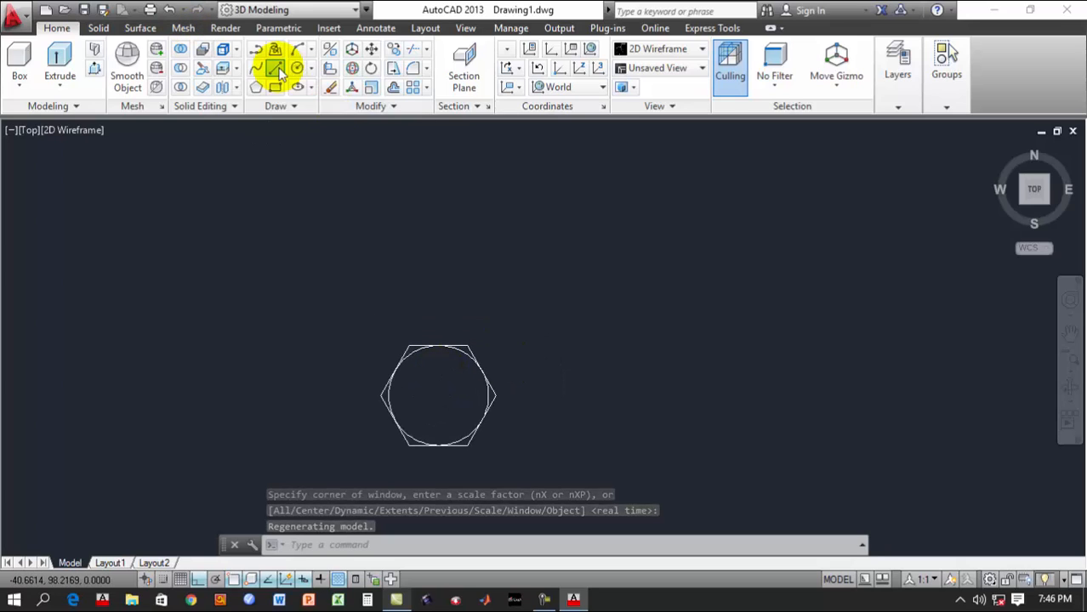
click(467, 345)
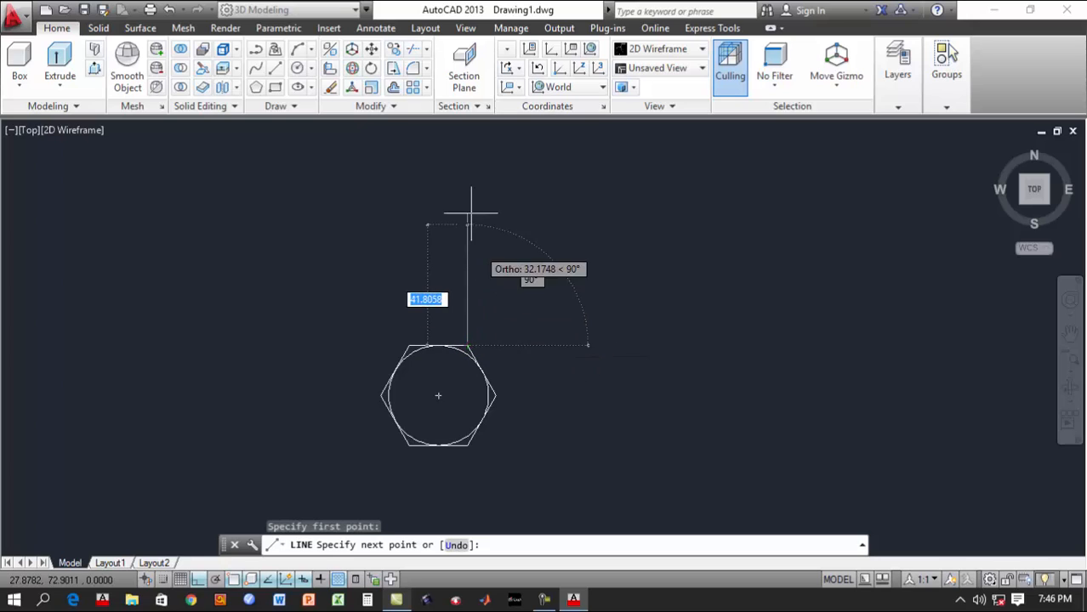
click(467, 153)
right_click(468, 151)
click(489, 165)
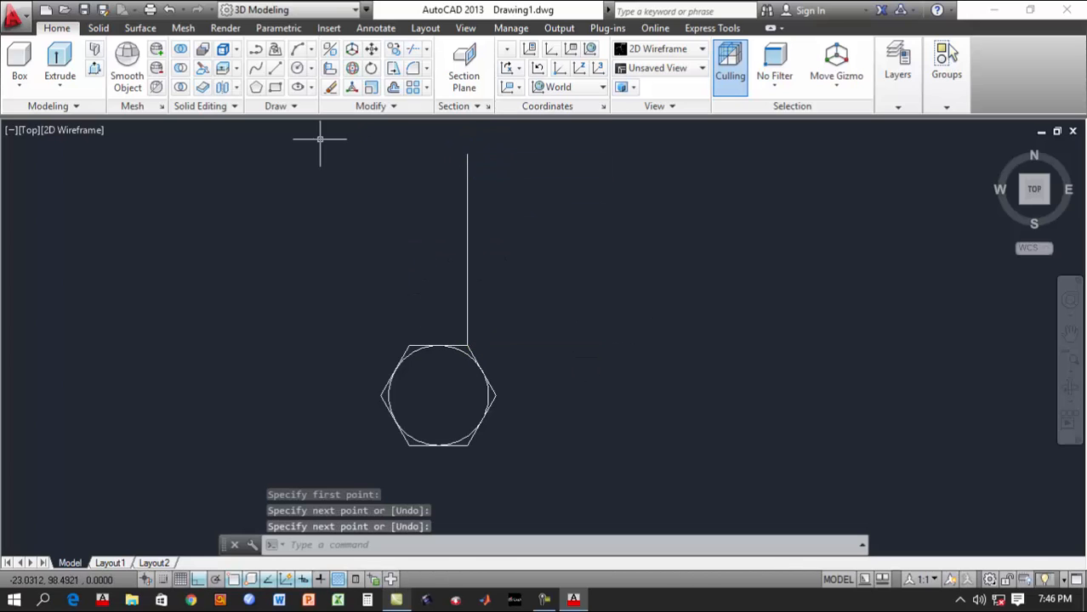
Copy the vertical line from its lower endpoint to the hexagon's rightmost, upper-left and leftmost vertices
click(393, 50)
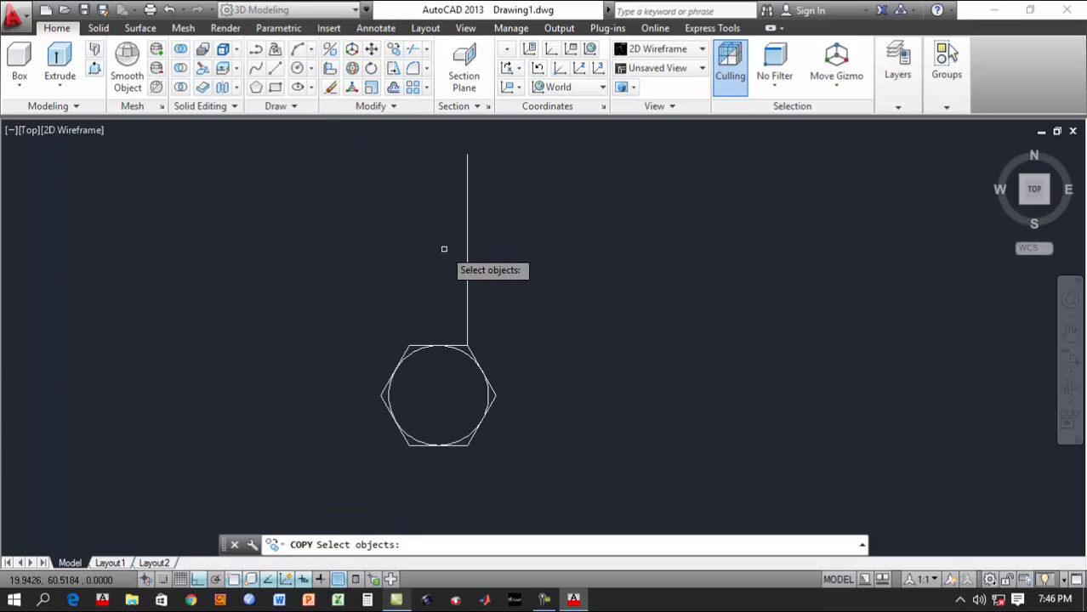
click(467, 233)
key(Return)
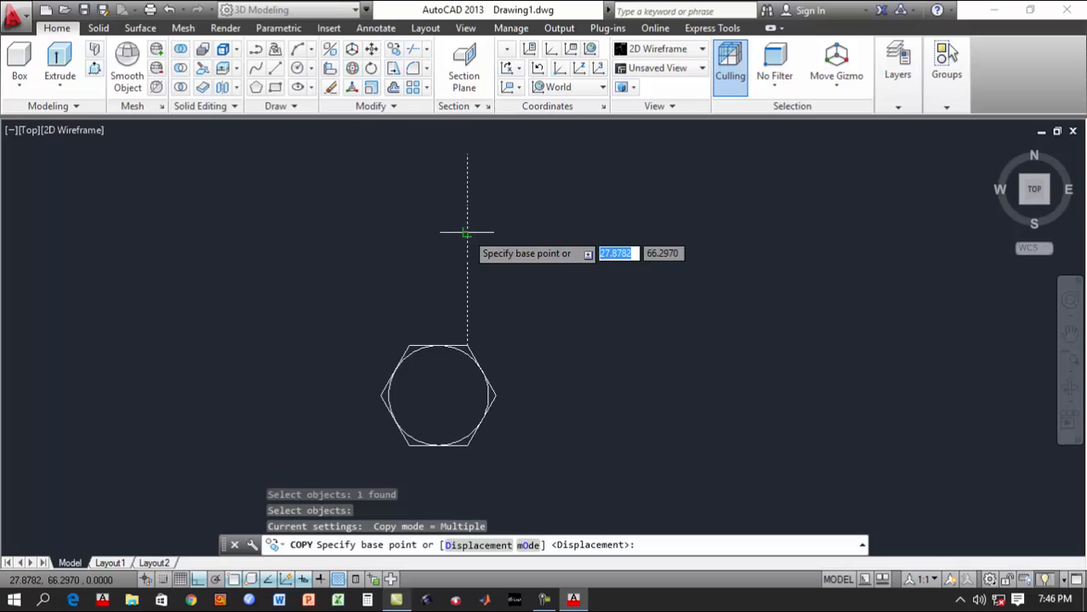
click(467, 347)
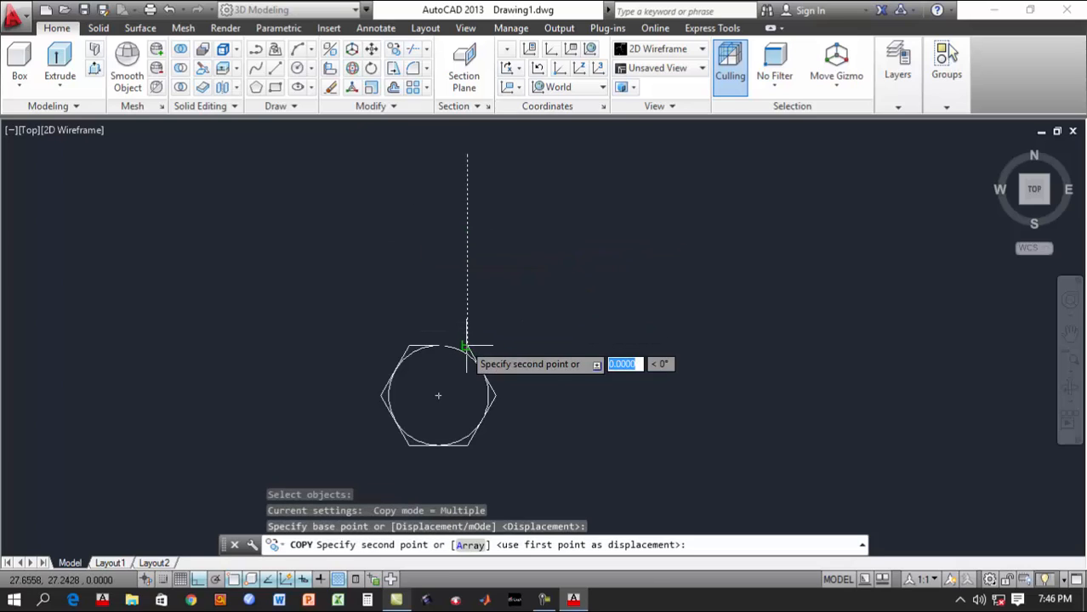
click(496, 395)
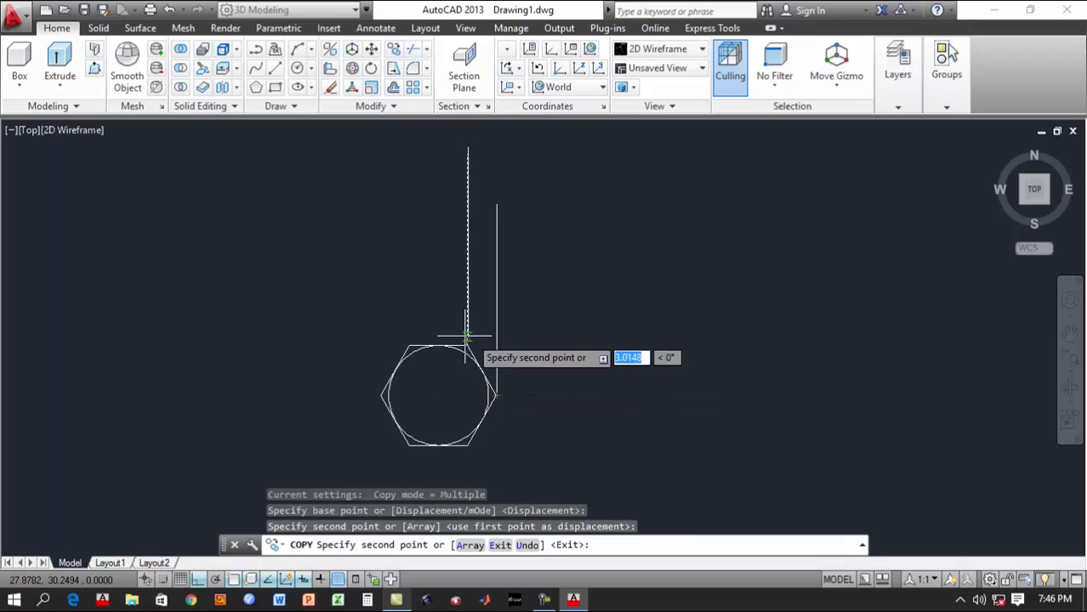
click(409, 346)
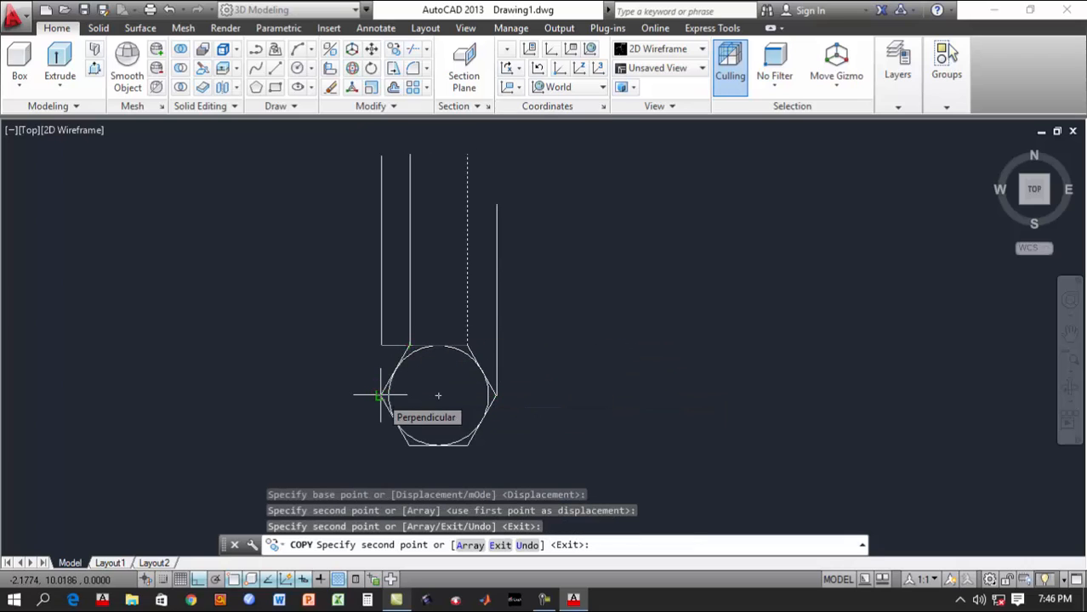
click(381, 395)
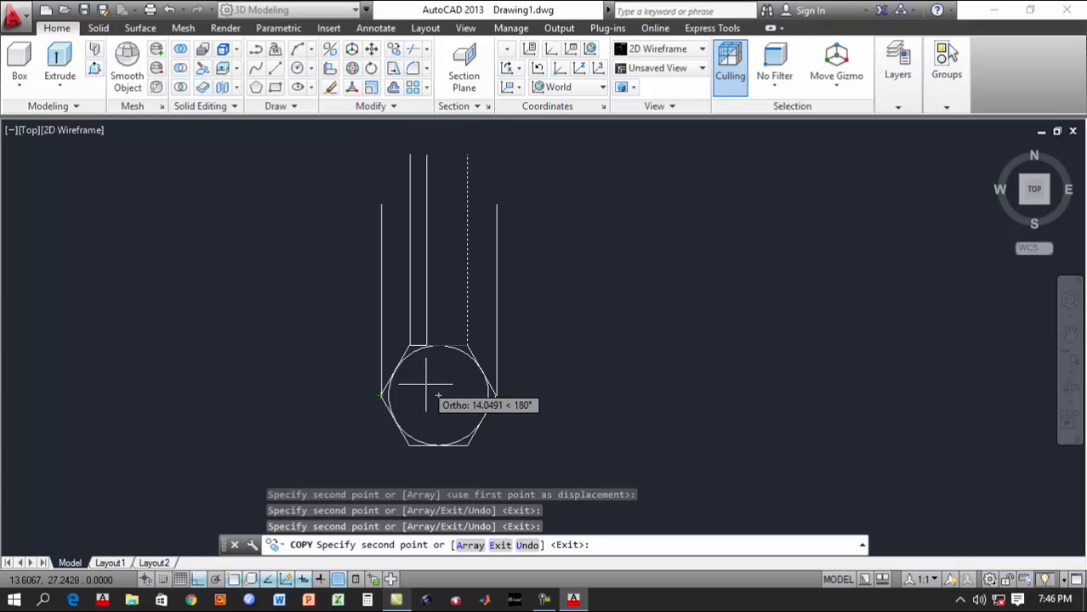
key(Escape)
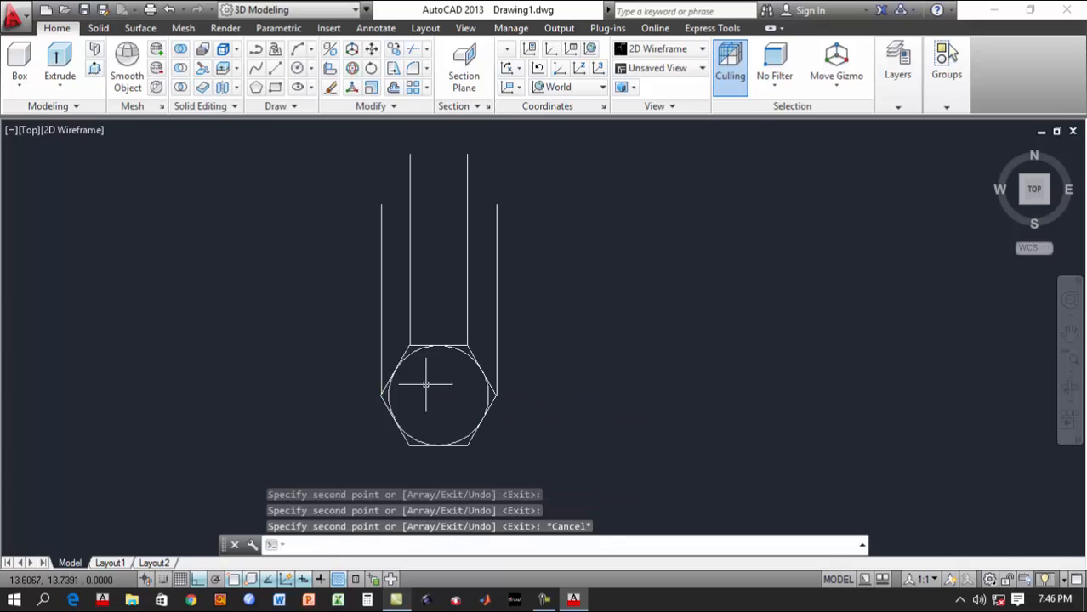
Draw a horizontal line across all four vertical projection lines, just below the upper ends of the outer two
click(274, 68)
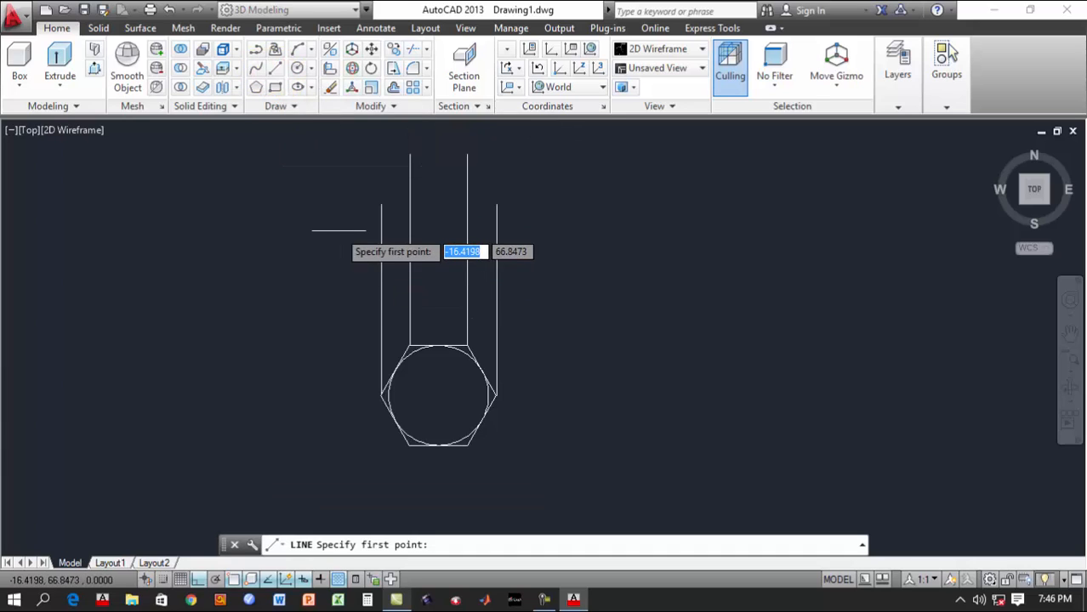
click(344, 218)
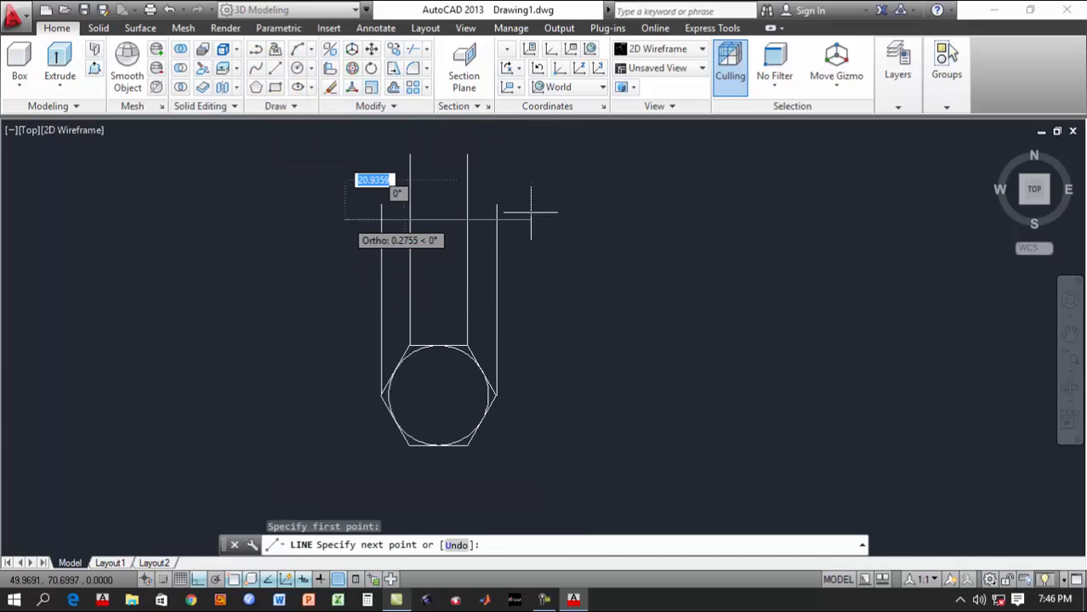
click(584, 219)
right_click(584, 219)
click(591, 230)
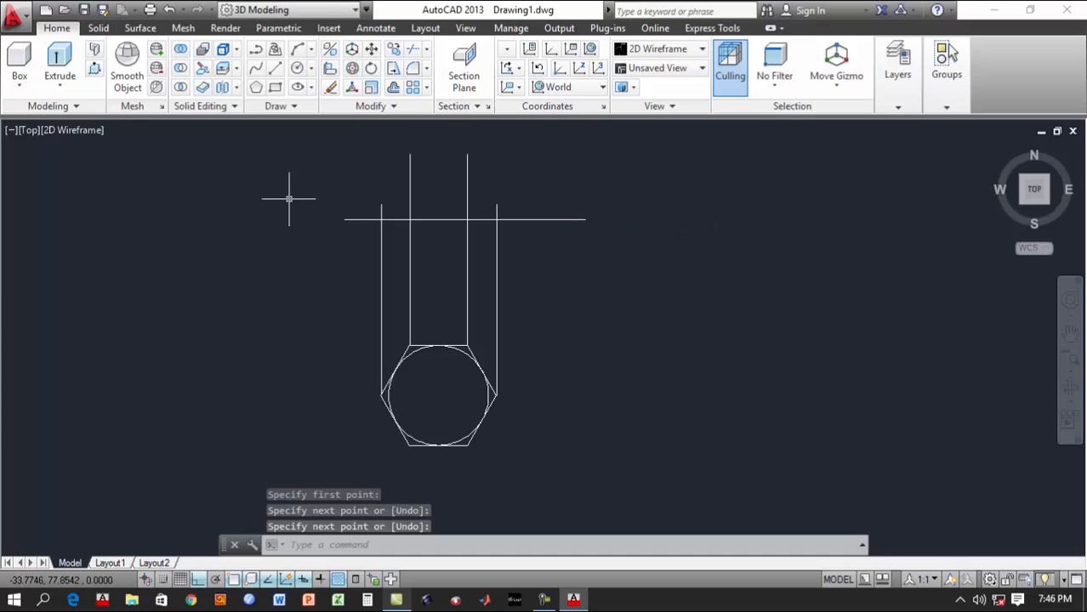
Offset the horizontal line 18 mm downward
click(392, 88)
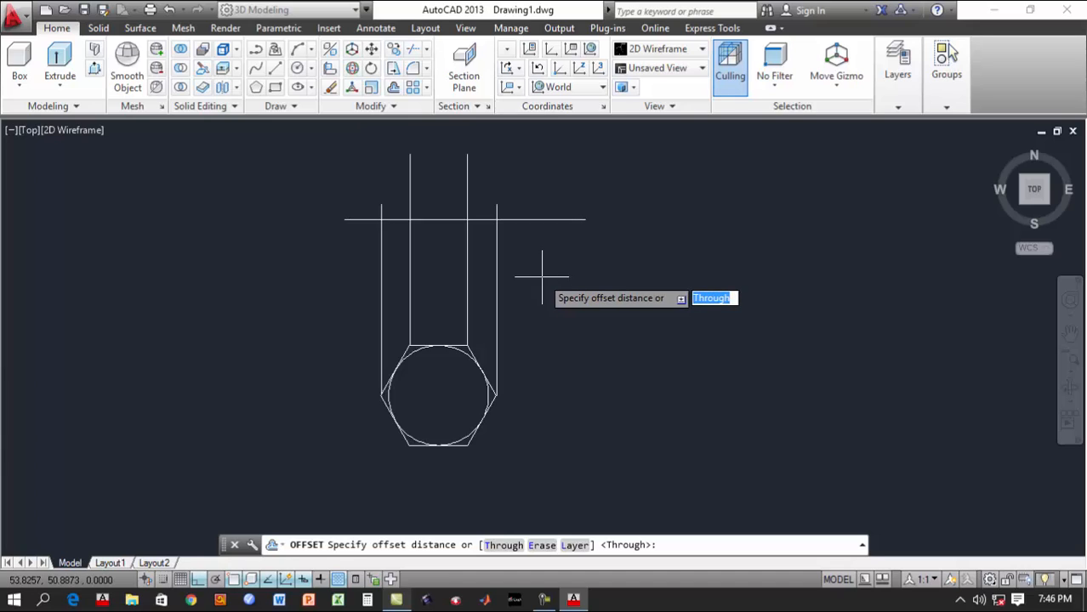
text(18)
key(Return)
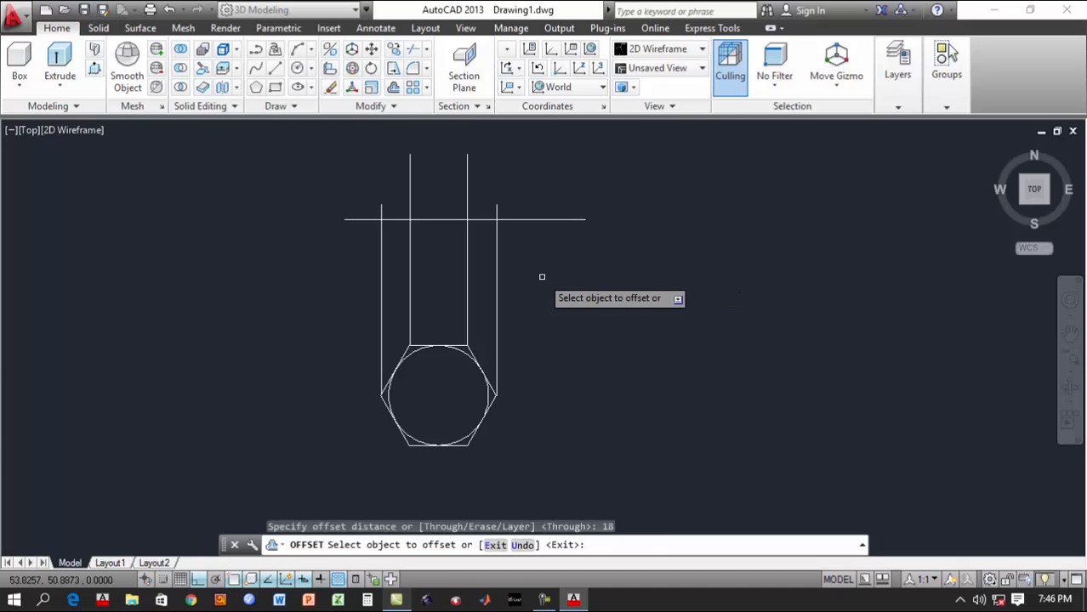
click(435, 220)
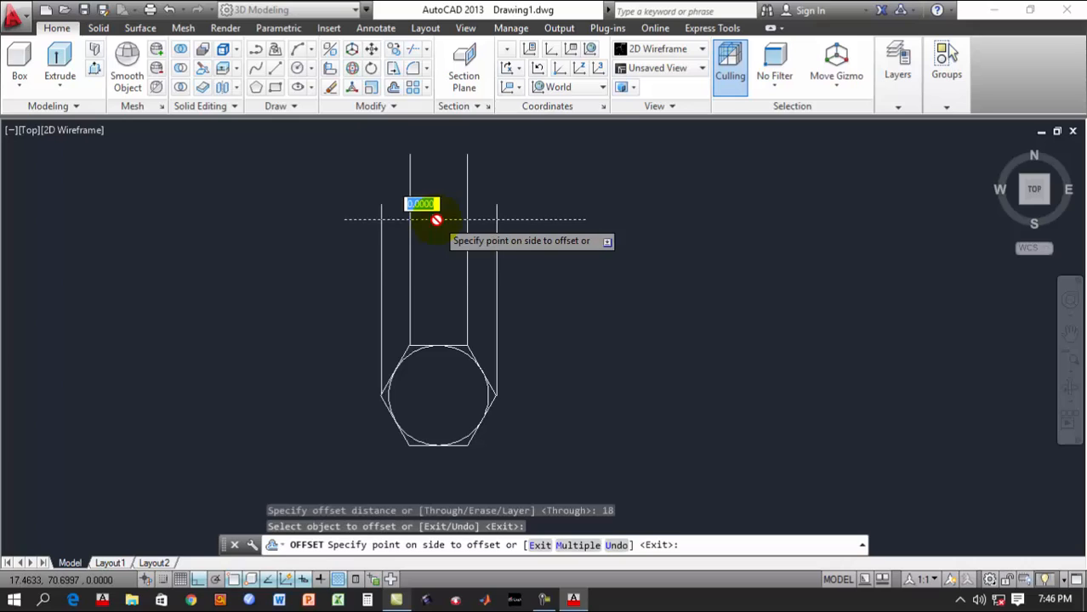
click(436, 273)
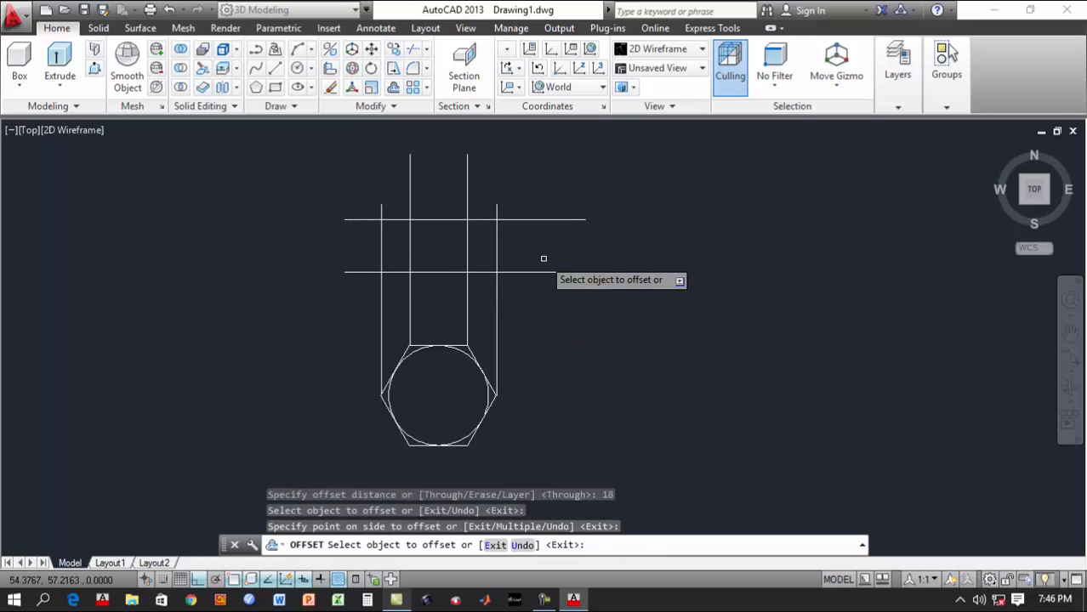
Draw a vertical line from the circle's right quadrant point upward past both horizontal lines
middle_drag(422, 239, 412, 272)
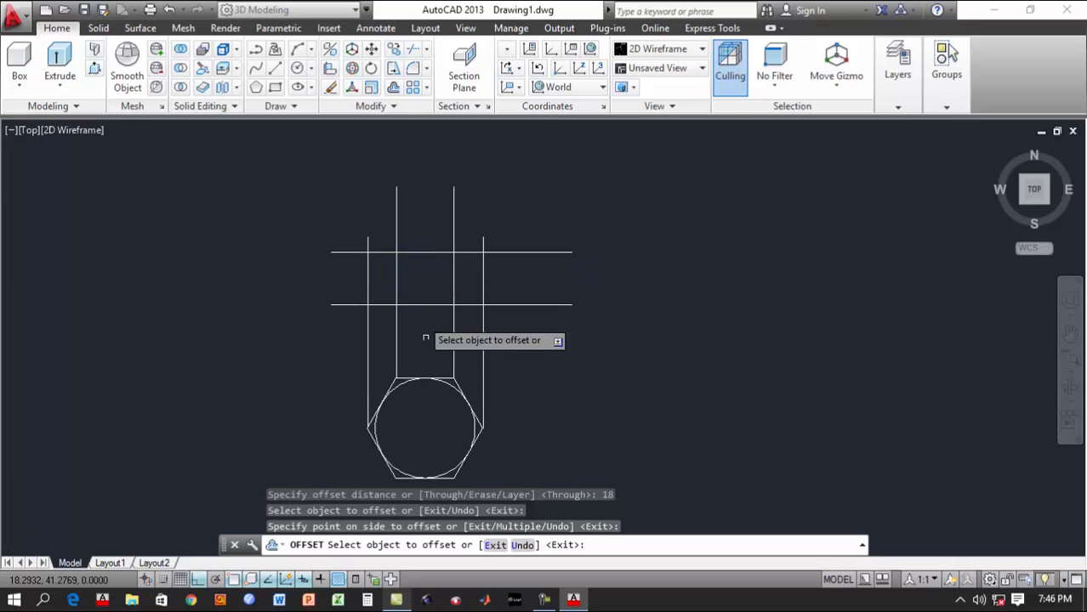
scroll(434, 385, up, 2)
scroll(436, 385, down, 2)
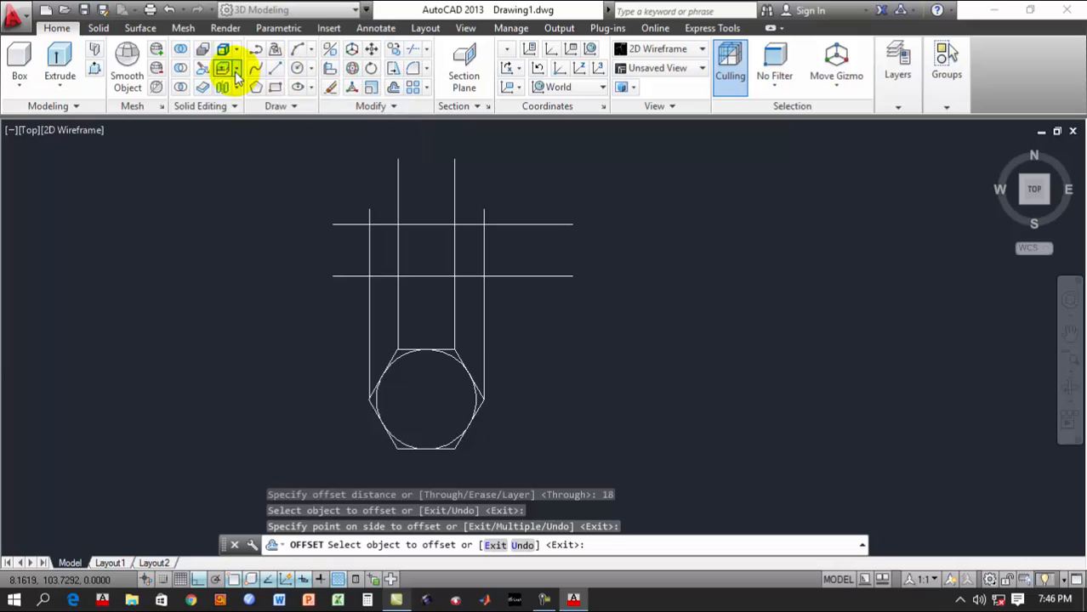
scroll(478, 396, up, 2)
click(274, 68)
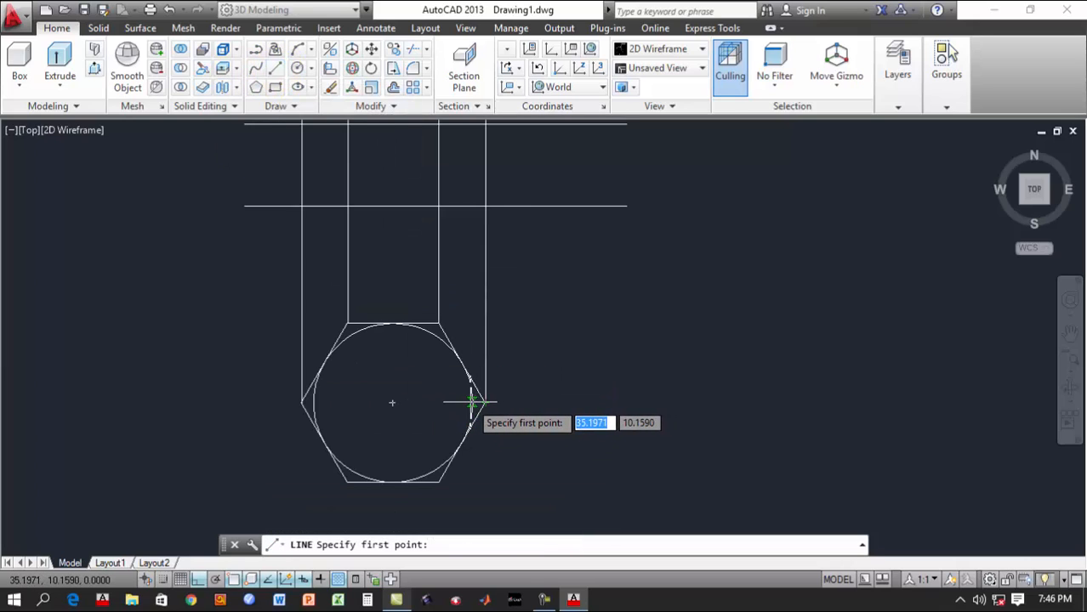
scroll(481, 402, up, 5)
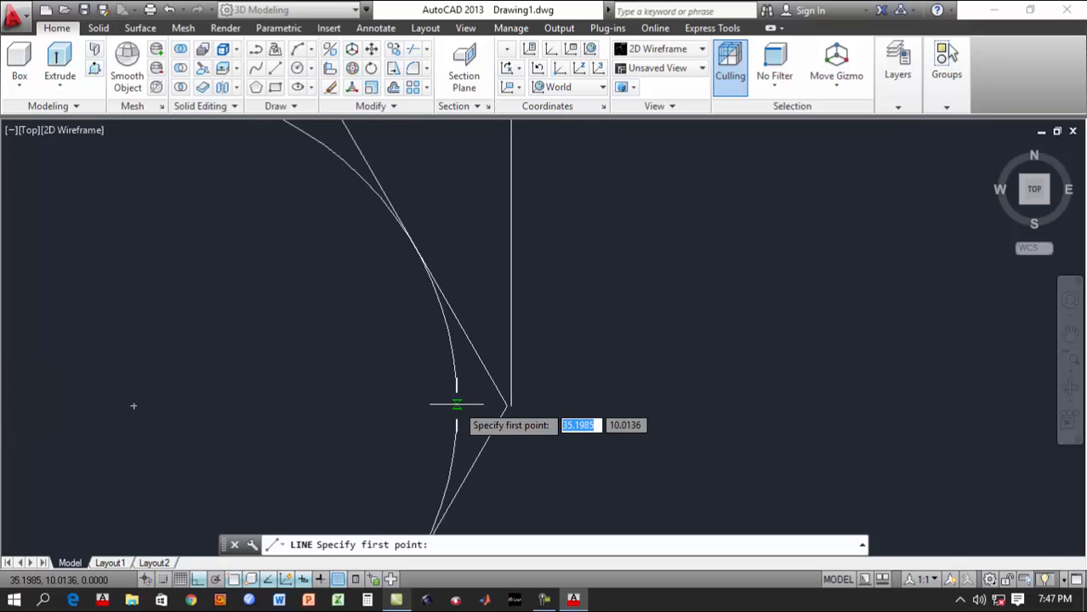
click(457, 404)
scroll(456, 278, down, 5)
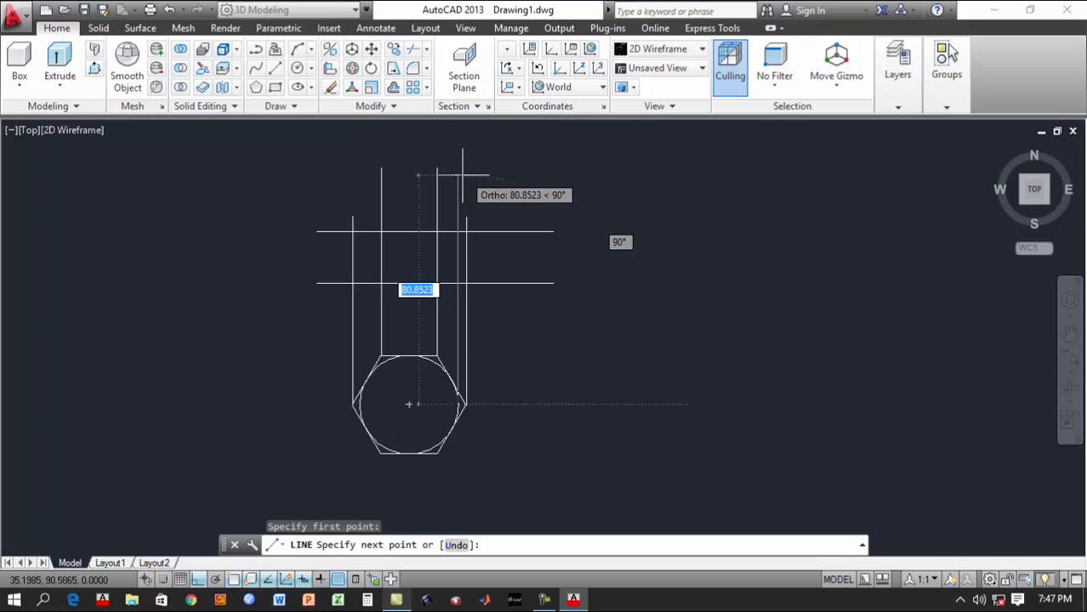
click(456, 178)
right_click(460, 178)
click(481, 191)
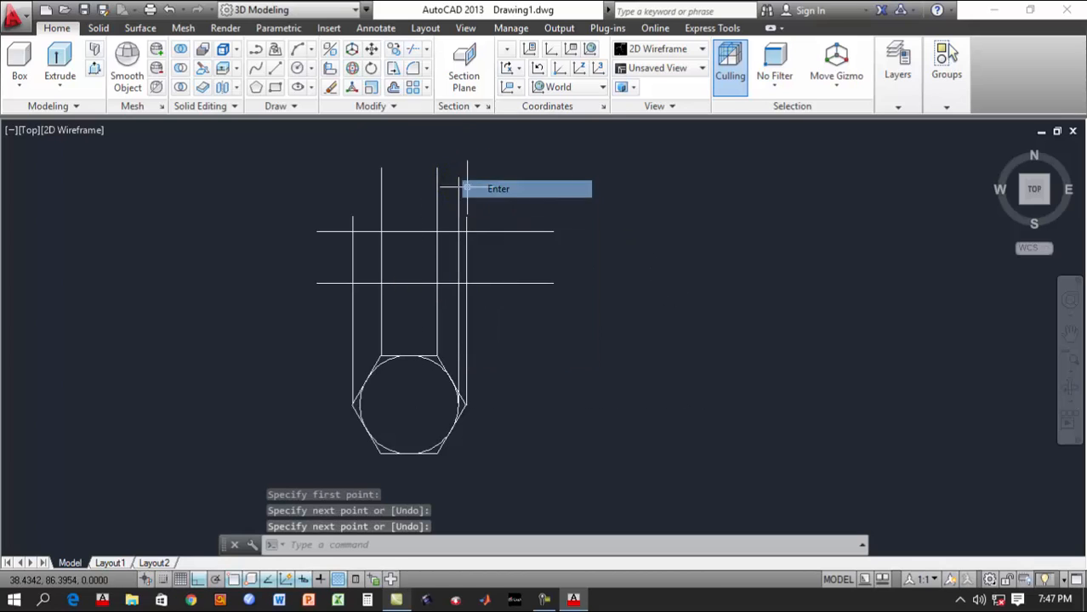
With Ortho off, draw a line about 19 mm long sloping 30° down to the right from where the circle's projection line meets the upper horizontal
mouse_move(515, 300)
middle_down()
mouse_move(539, 316)
mouse_move(598, 321)
middle_up()
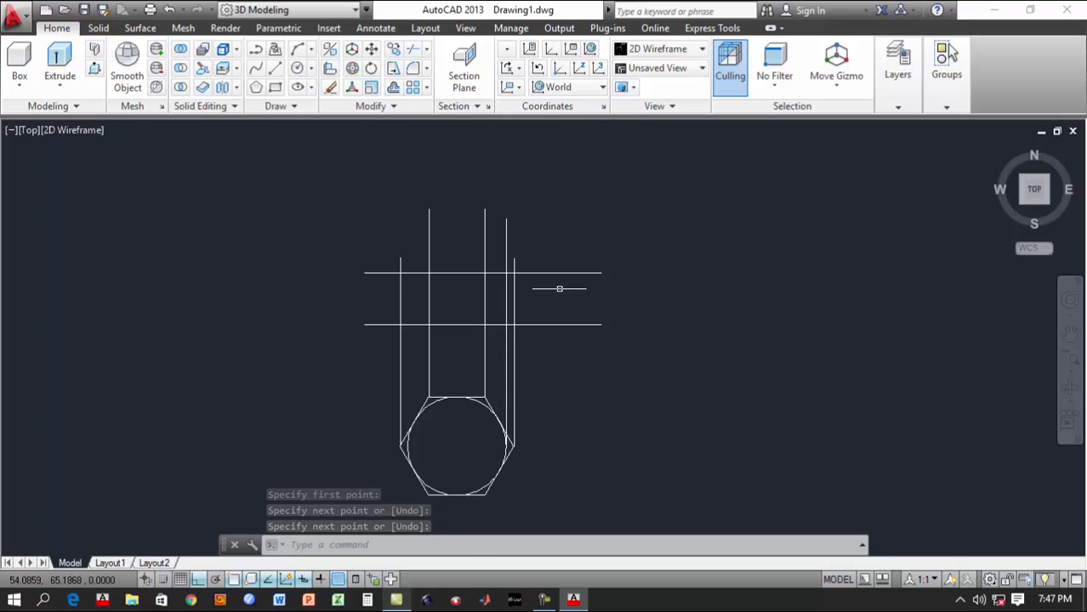
scroll(561, 286, up, 2)
mouse_move(534, 281)
middle_down()
mouse_move(437, 352)
mouse_move(469, 295)
middle_up()
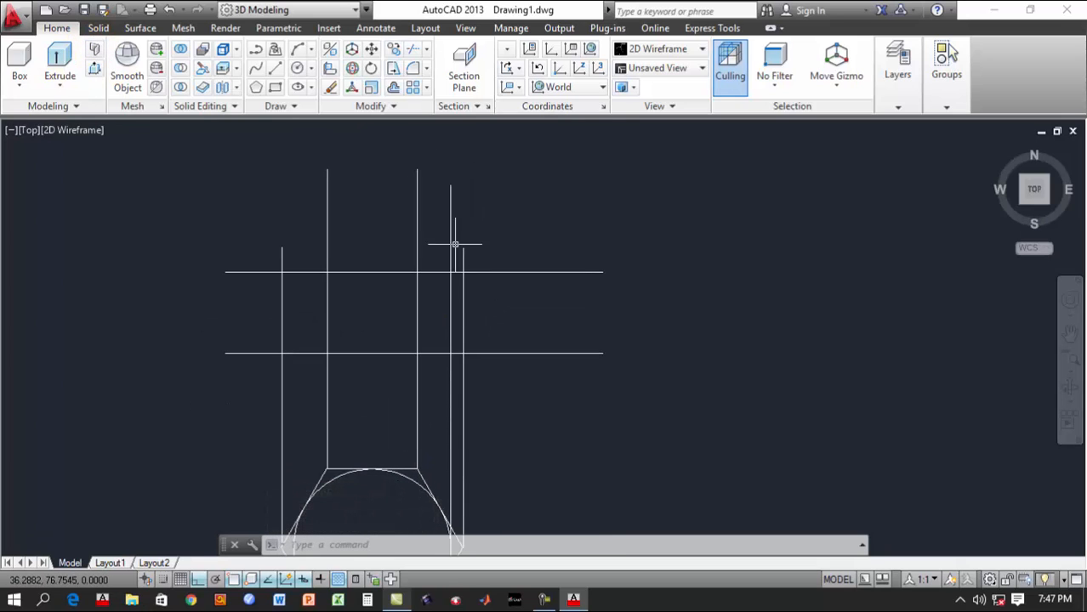
click(197, 579)
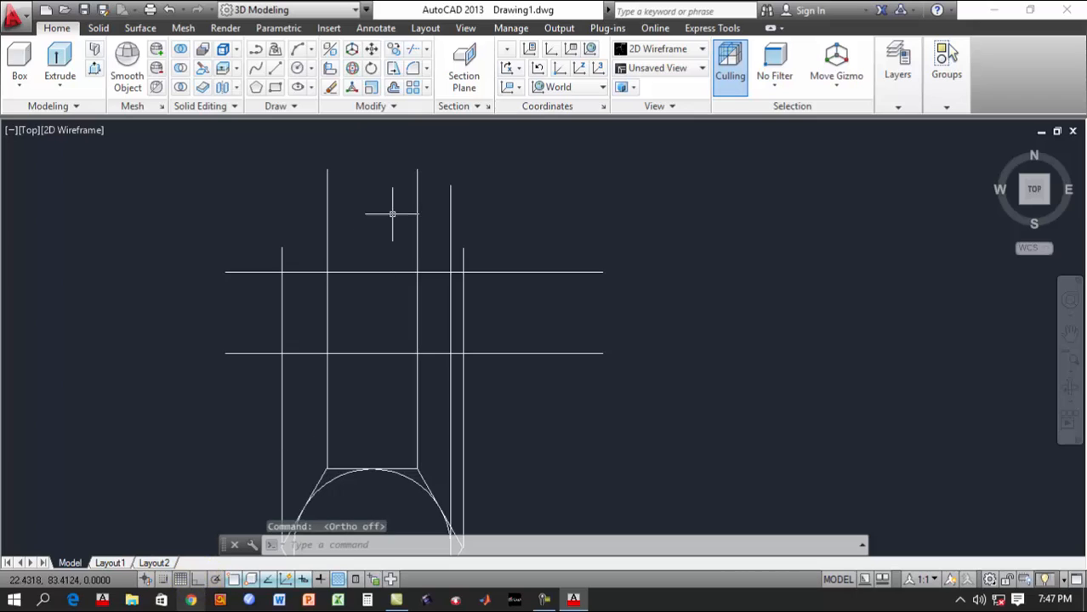
scroll(374, 210, up, 2)
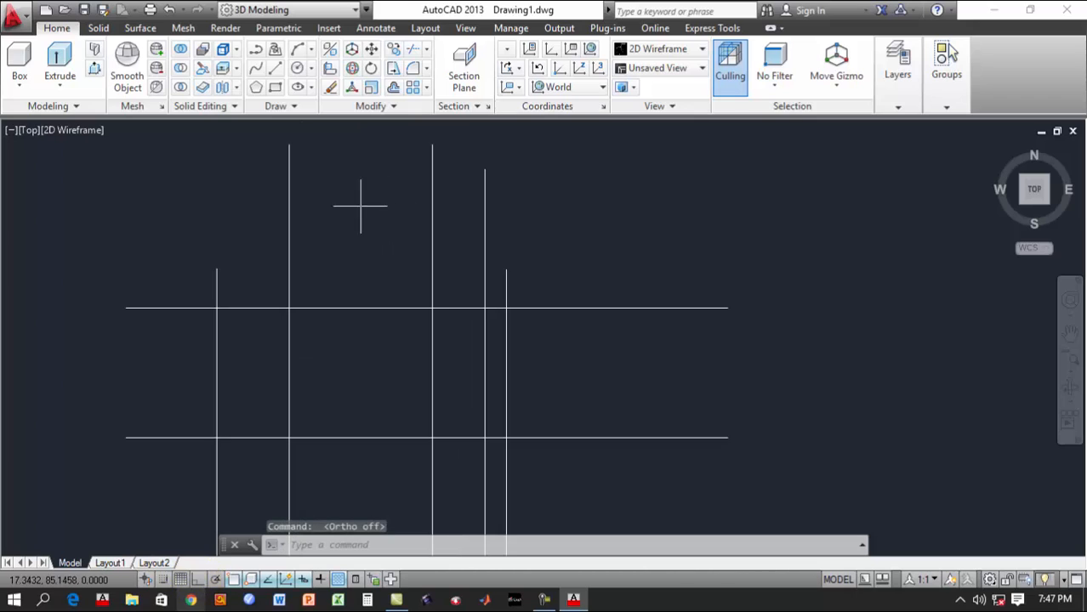
click(273, 71)
click(484, 307)
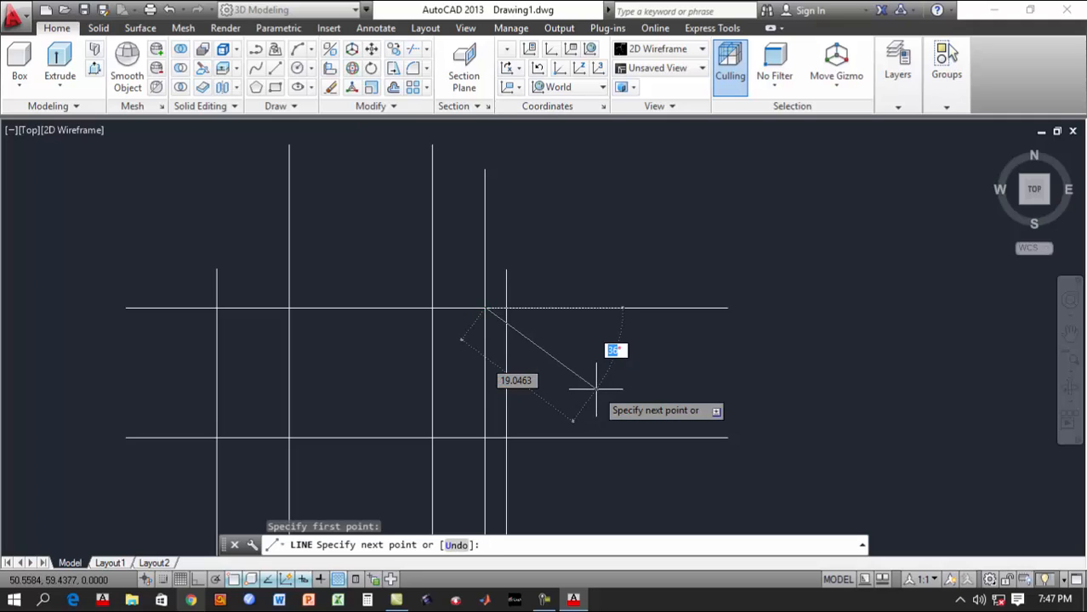
text(30)
key(Return)
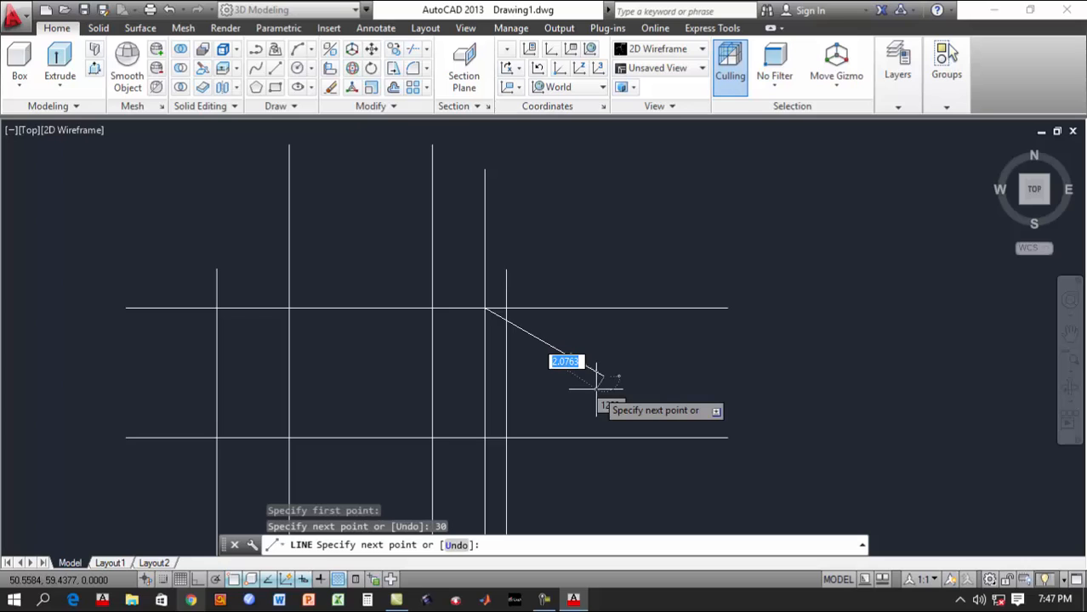
key(Escape)
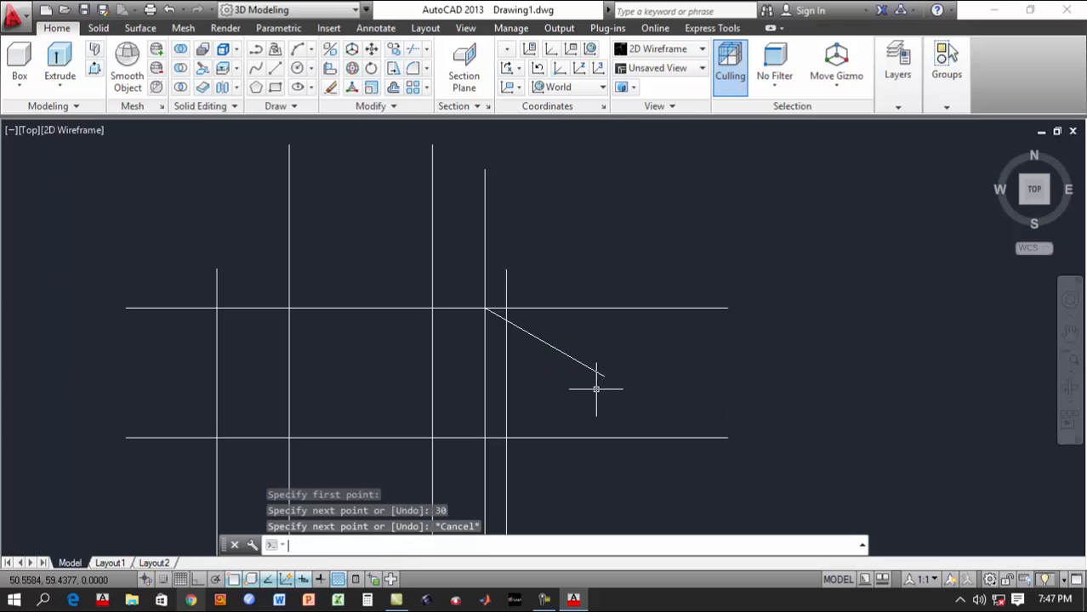
With Ortho on, draw a horizontal line leftward across the view from where the sloping line crosses the rightmost vertical
click(277, 68)
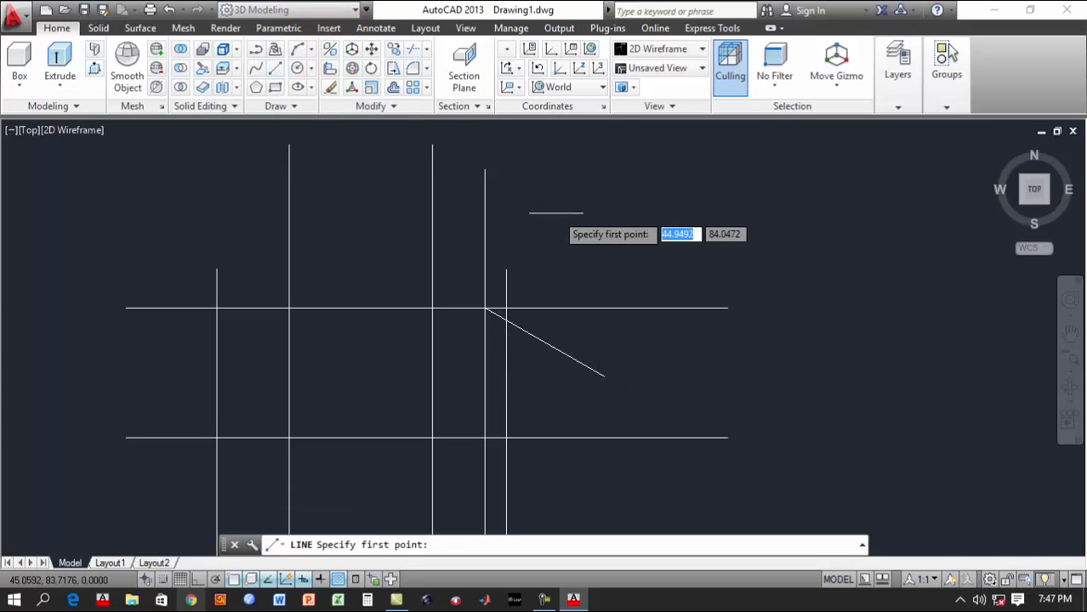
click(507, 319)
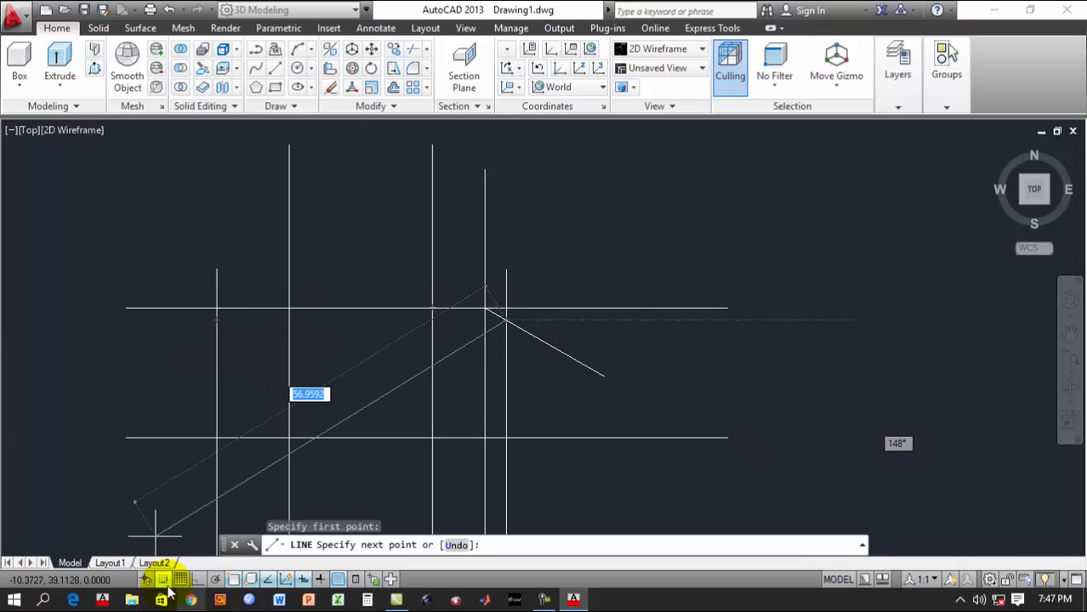
click(196, 579)
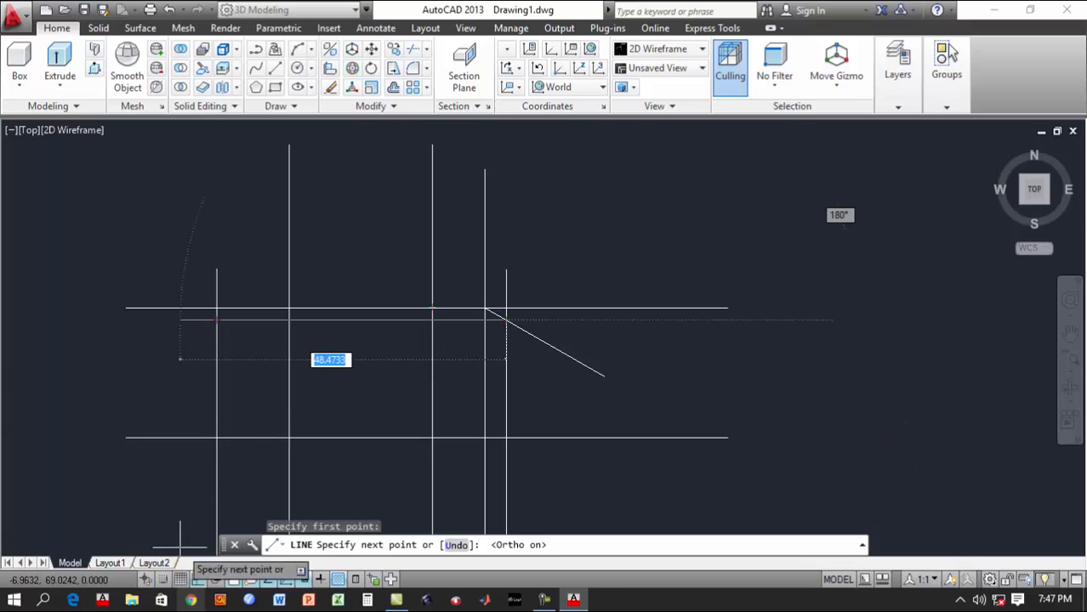
click(143, 319)
right_click(146, 318)
click(172, 330)
Trim all the vertical projection lines below the lower horizontal line, using every object as a cutting edge
scroll(415, 374, down, 2)
middle_drag(415, 374, 461, 311)
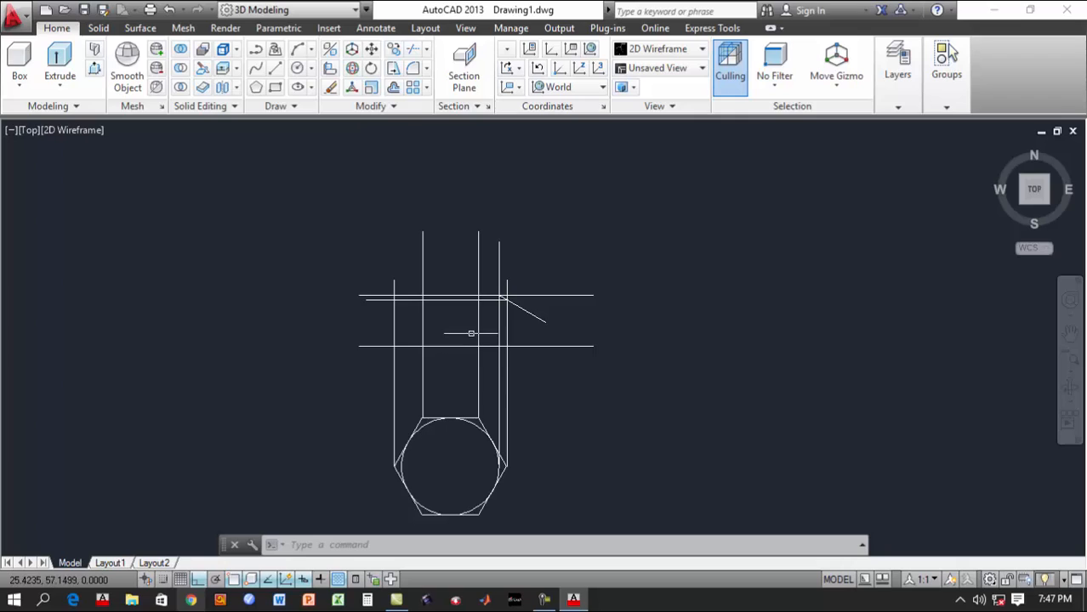
click(416, 51)
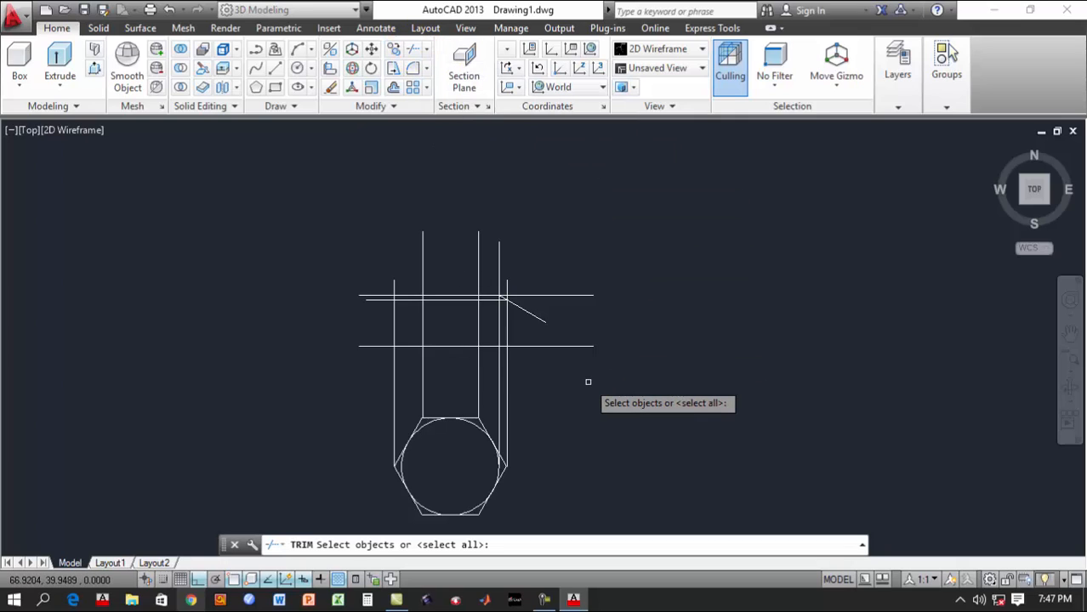
key(Return)
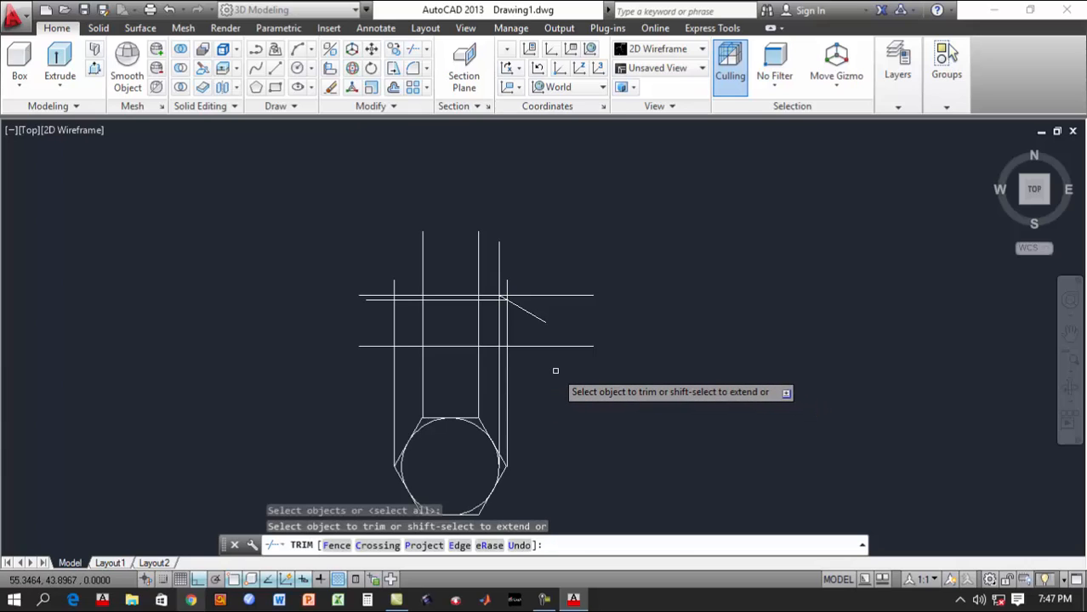
click(555, 371)
click(354, 395)
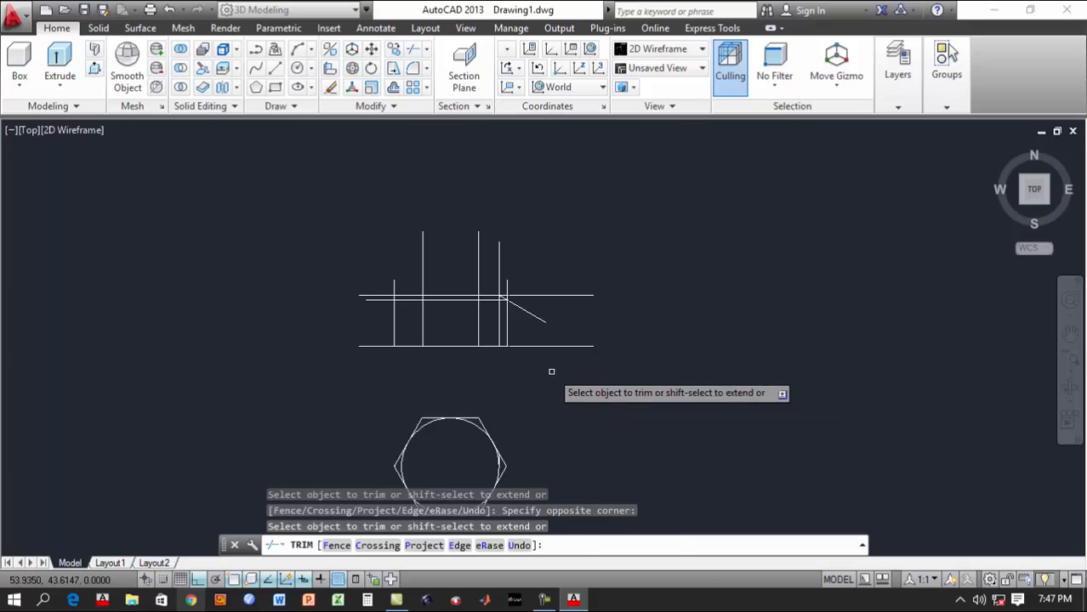
Trim the line ends that extend beyond the right, upper and left sides of the rectangular view
click(551, 371)
click(517, 242)
scroll(519, 270, up, 2)
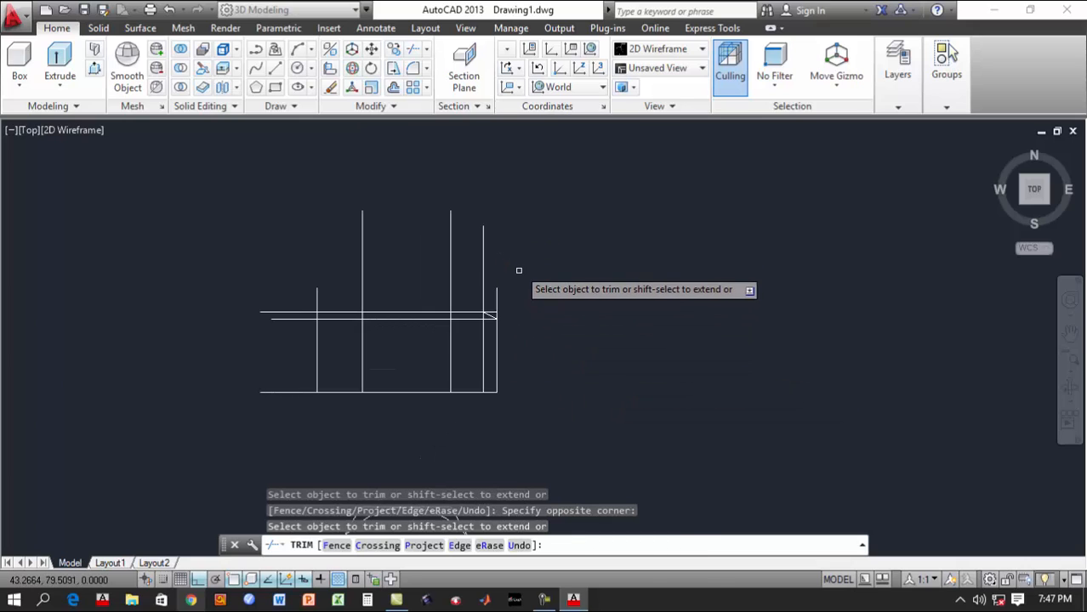
click(511, 289)
click(309, 299)
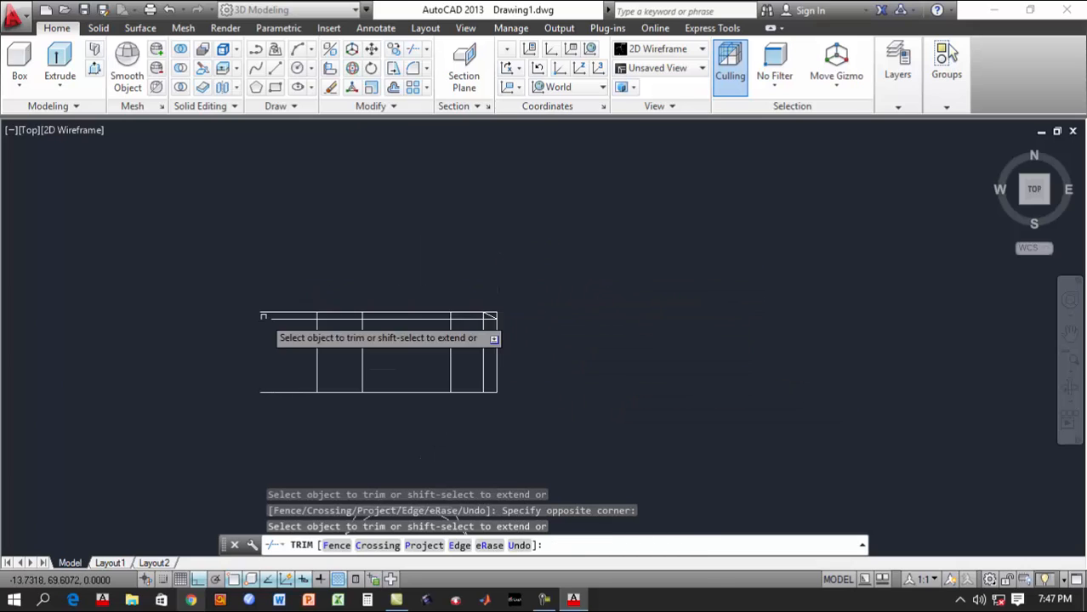
click(305, 278)
click(285, 410)
scroll(369, 426, down, 2)
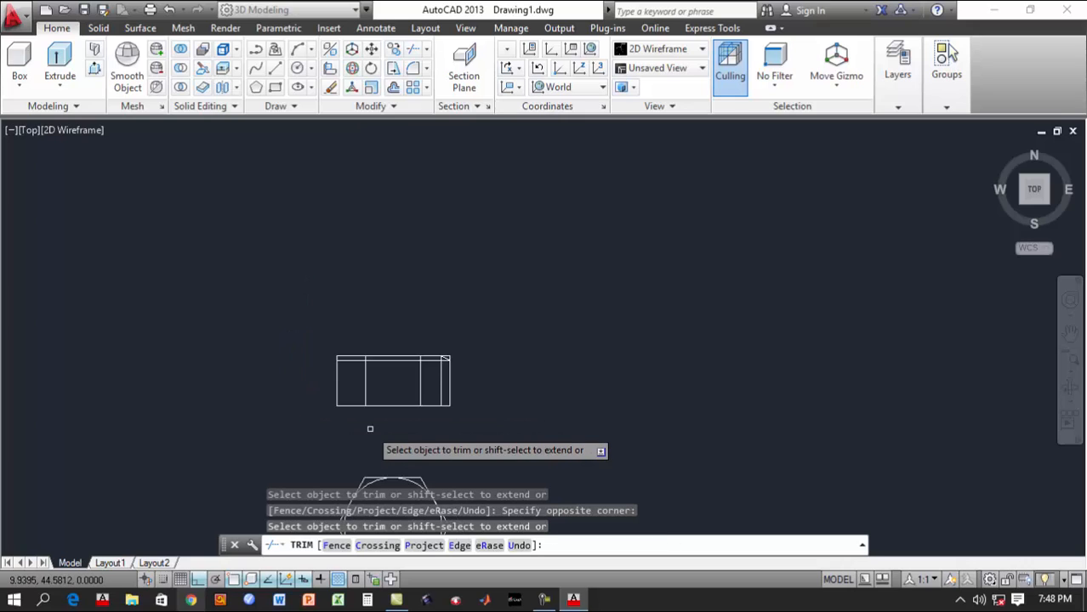
middle_drag(393, 411, 473, 336)
scroll(476, 325, up, 2)
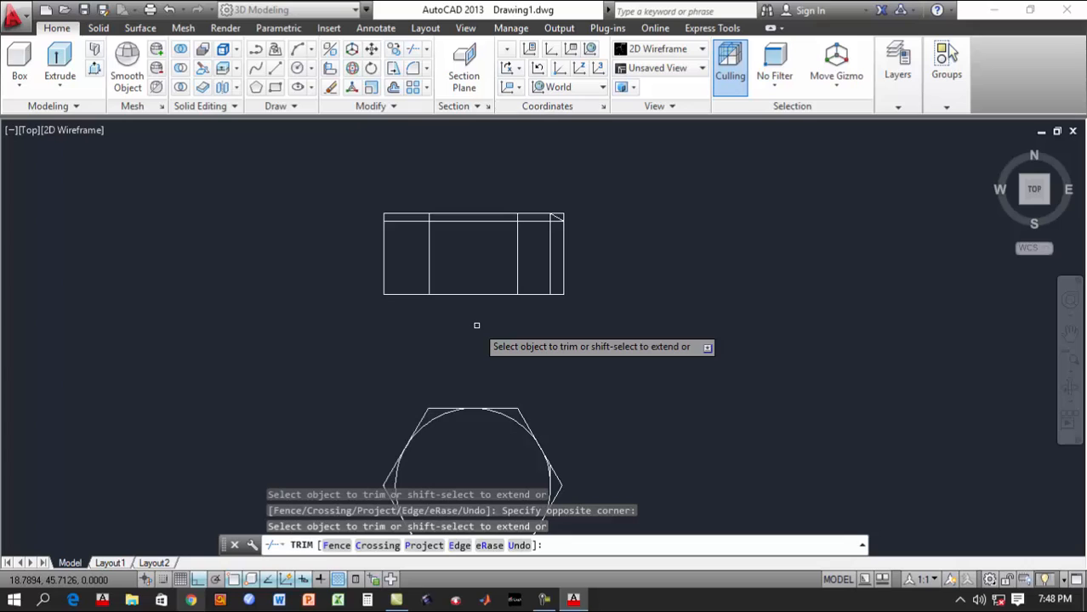
key(Escape)
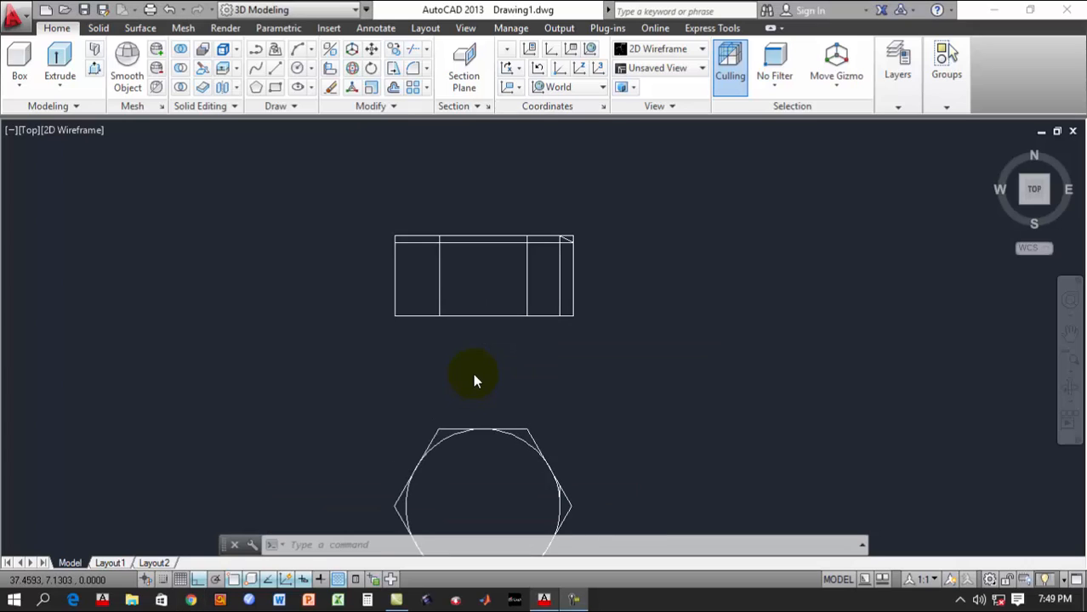
Erase the uppermost horizontal line of the rectangular view
scroll(485, 363, up, 2)
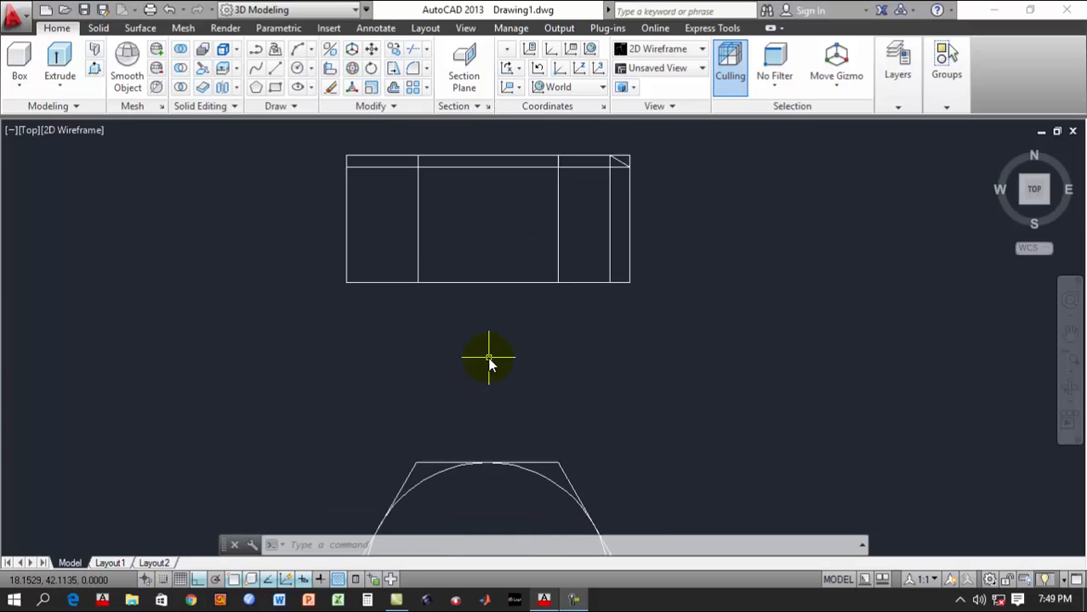
scroll(489, 359, down, 4)
scroll(475, 331, up, 2)
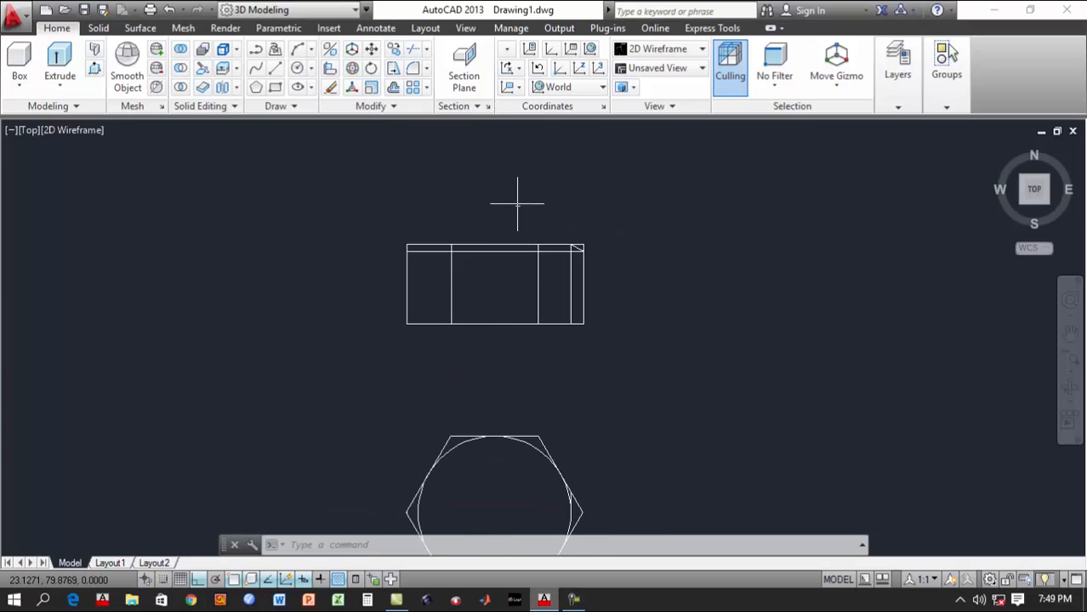
scroll(517, 204, up, 2)
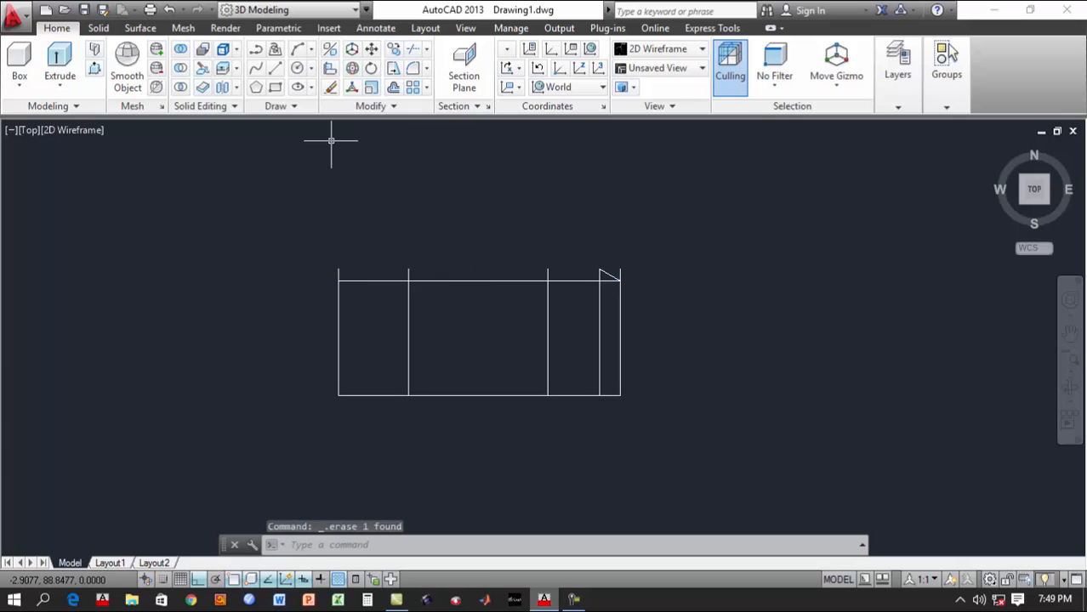
Draw a horizontal line along the upper ends of the vertical lines, from the leftmost to the rightmost vertical
click(273, 68)
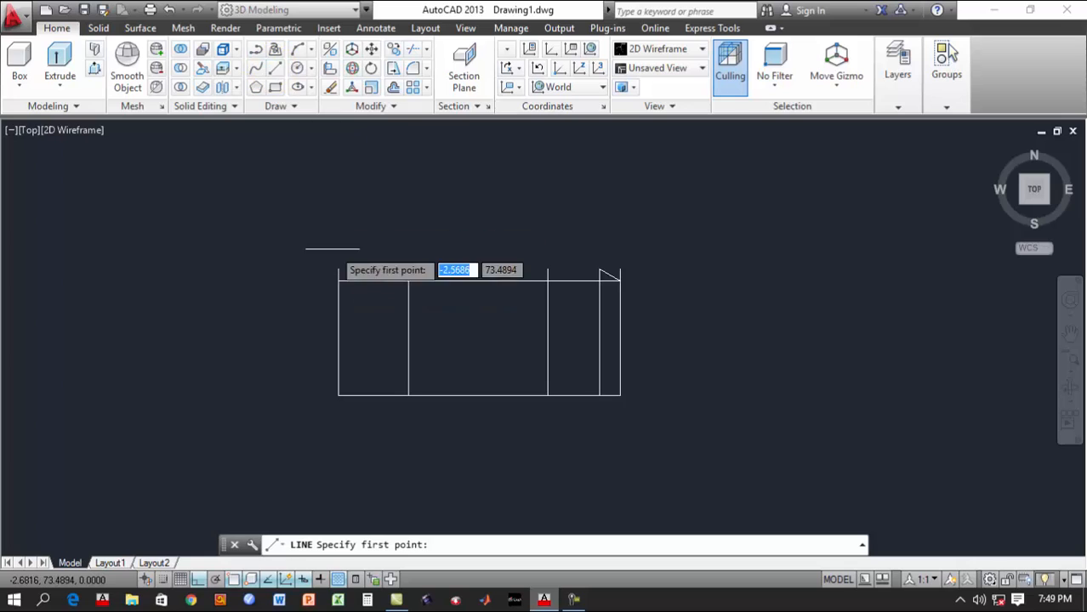
click(338, 270)
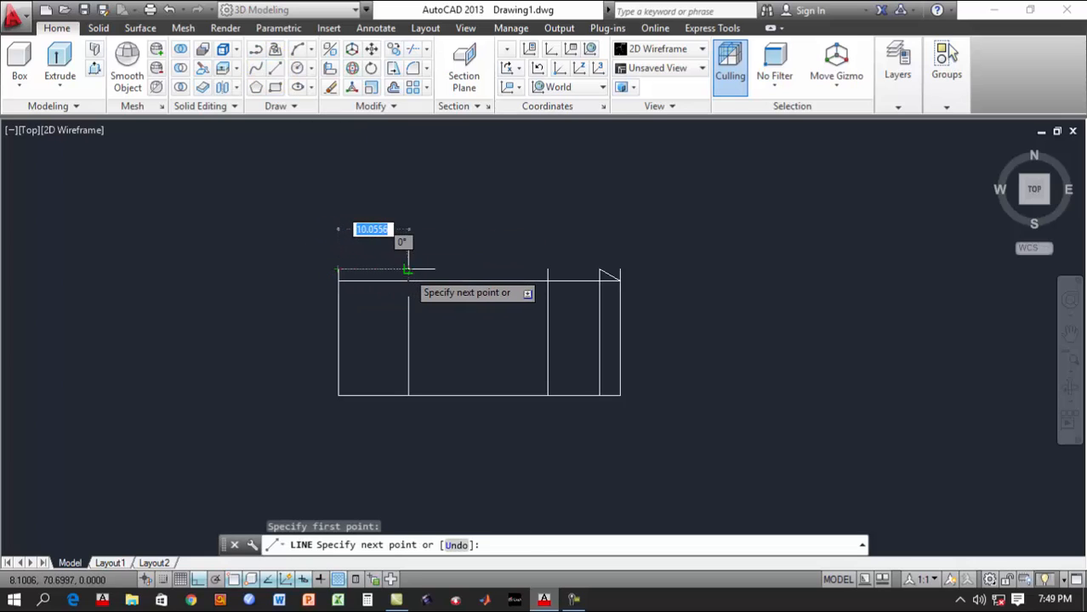
click(407, 271)
click(548, 269)
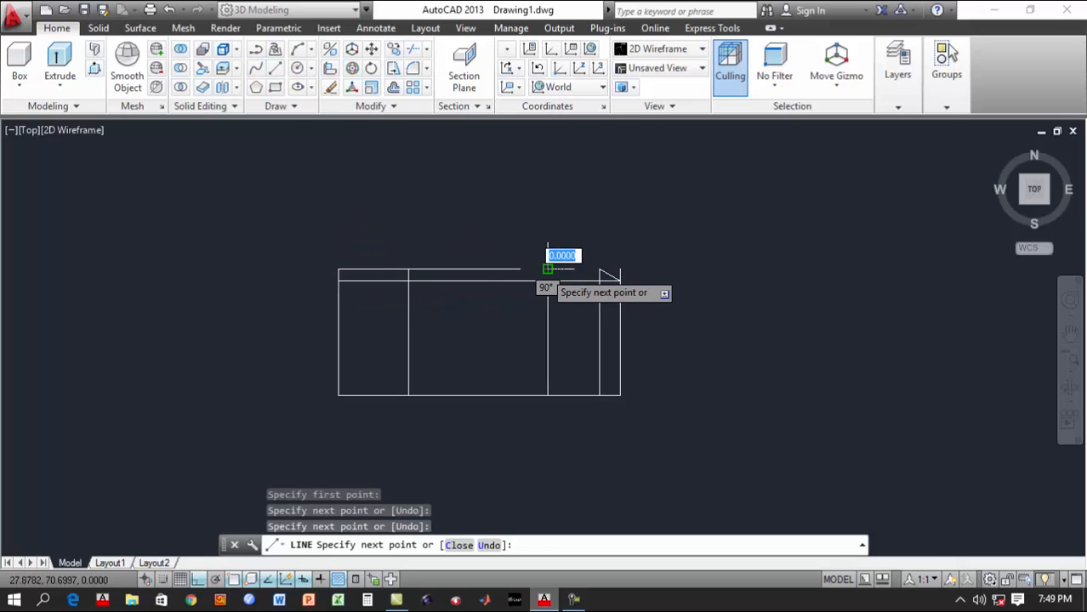
click(620, 271)
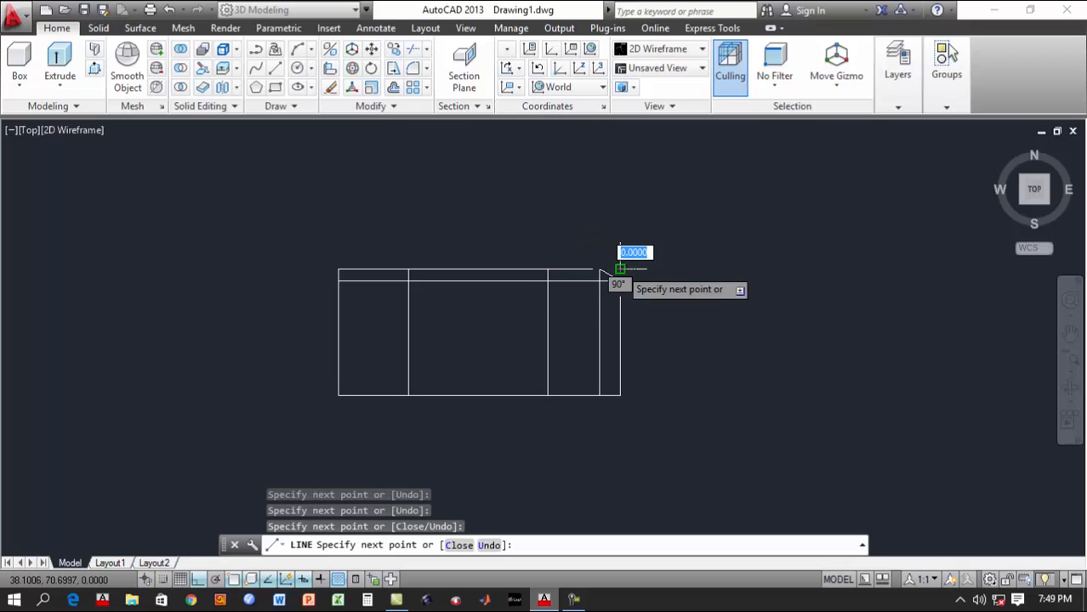
right_click(620, 270)
click(648, 279)
Draw a three-point spline arc over the right face, from the upper corners on the lower chamfer line through the middle of the top line, and switch Ortho off
scroll(558, 265, up, 4)
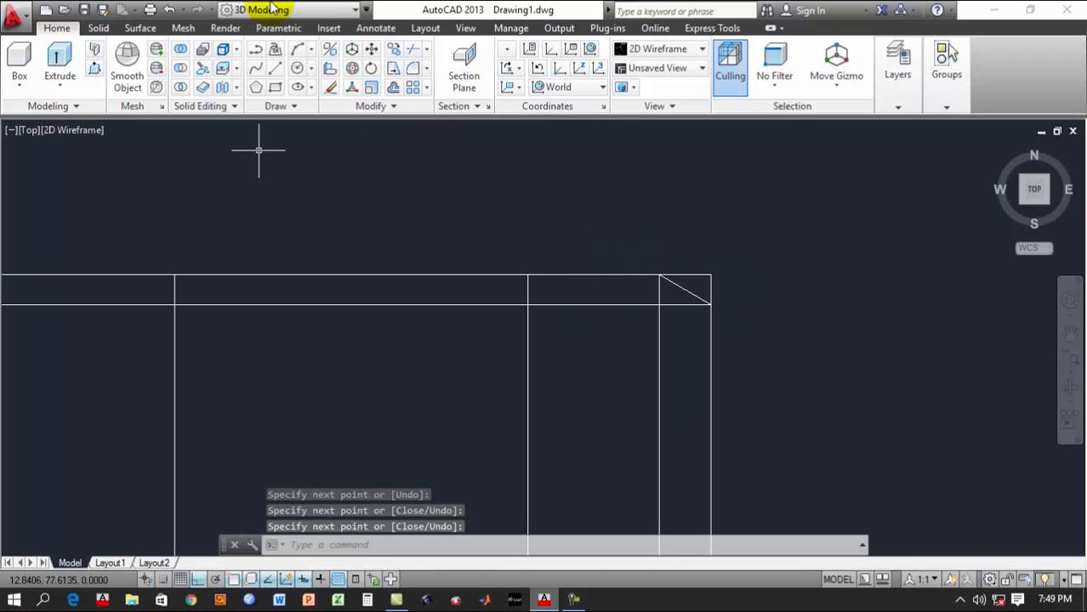
click(260, 70)
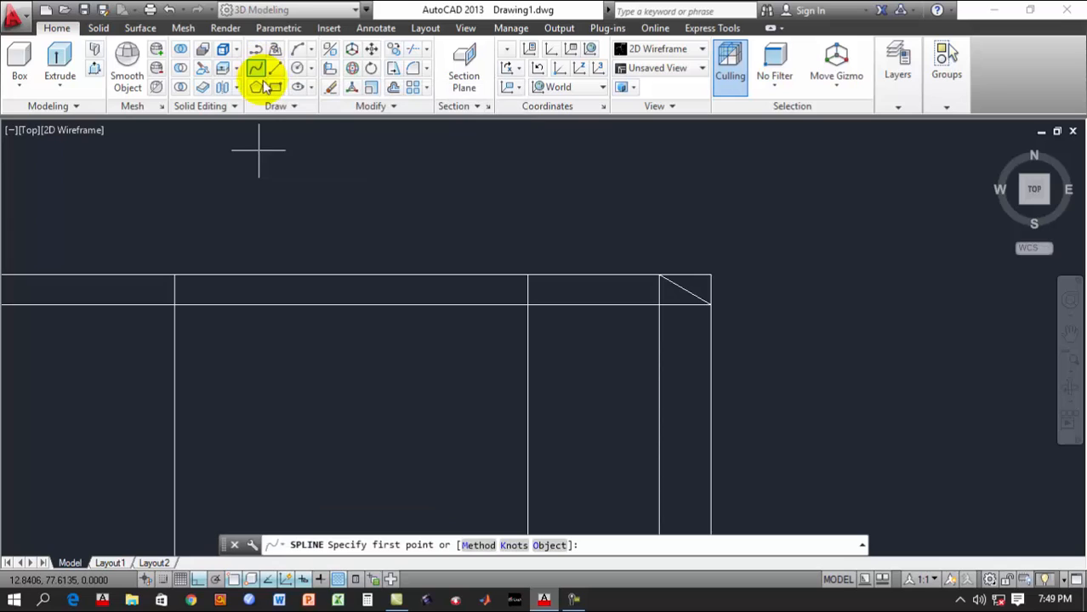
click(710, 304)
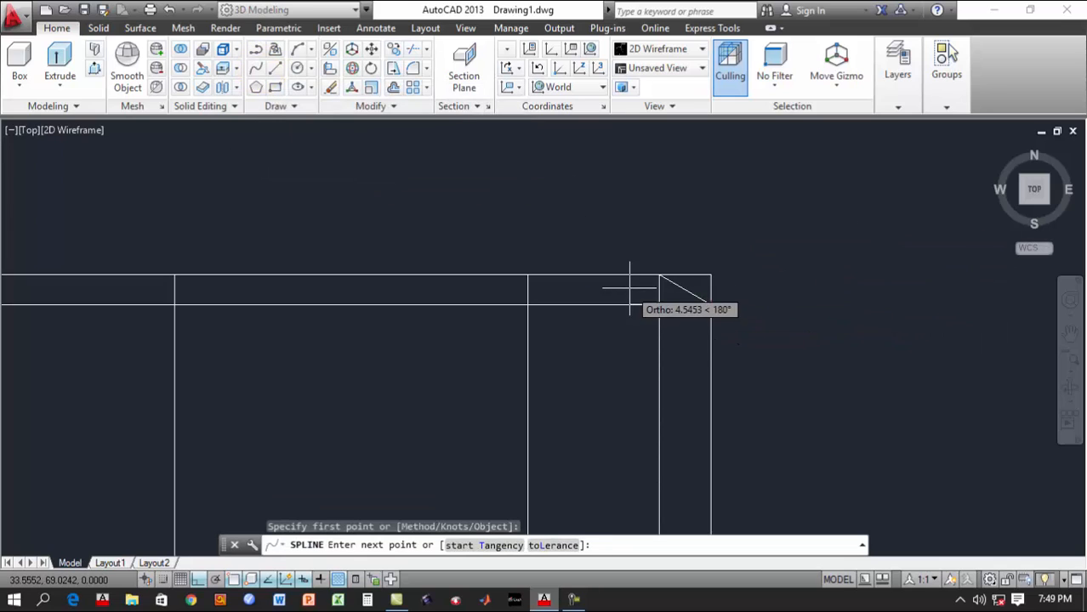
click(619, 274)
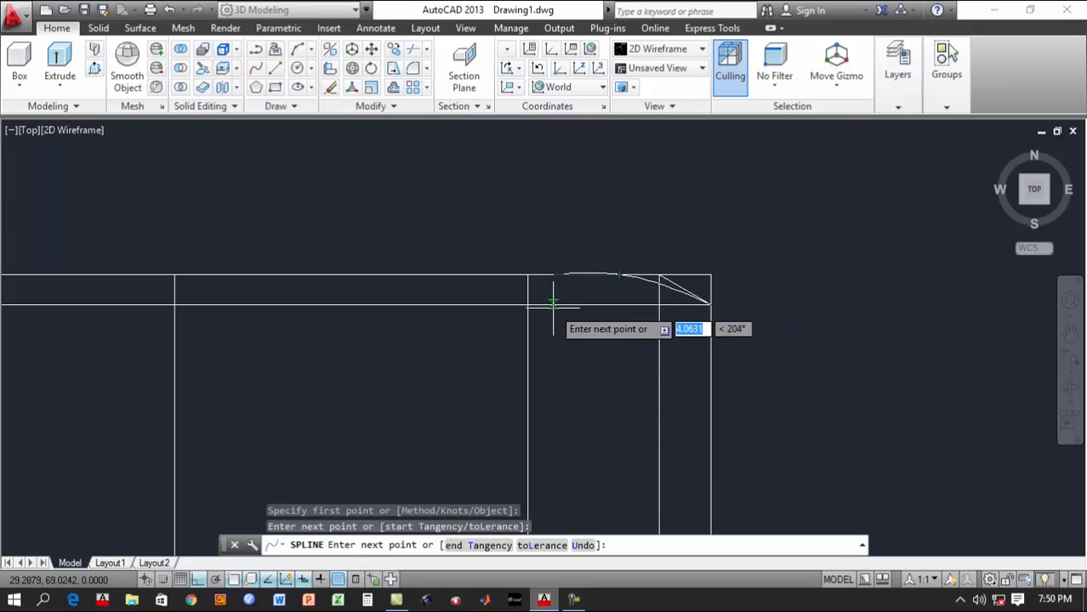
click(526, 304)
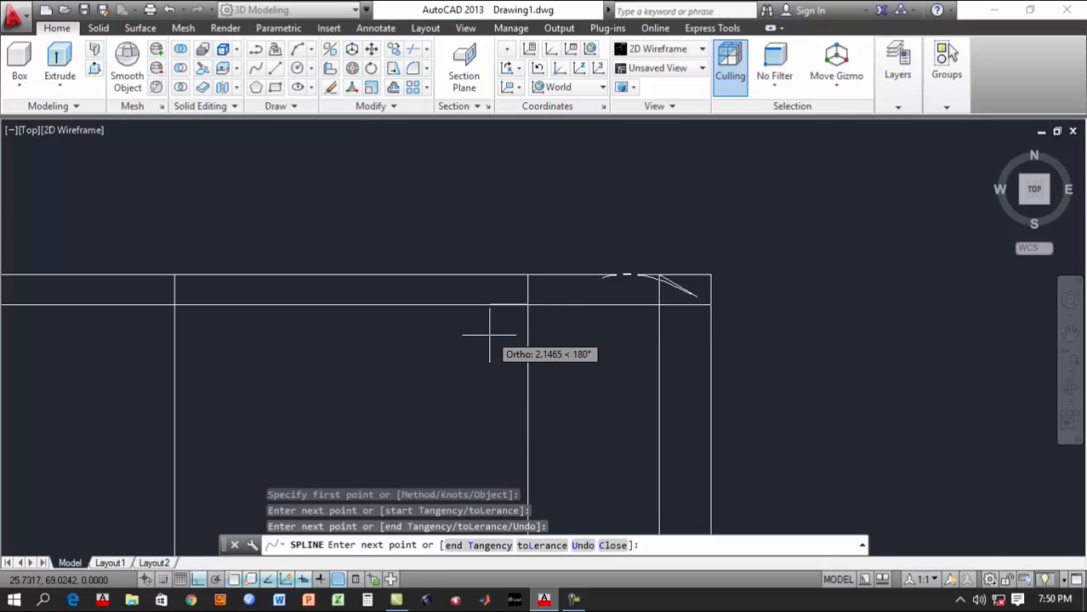
click(197, 579)
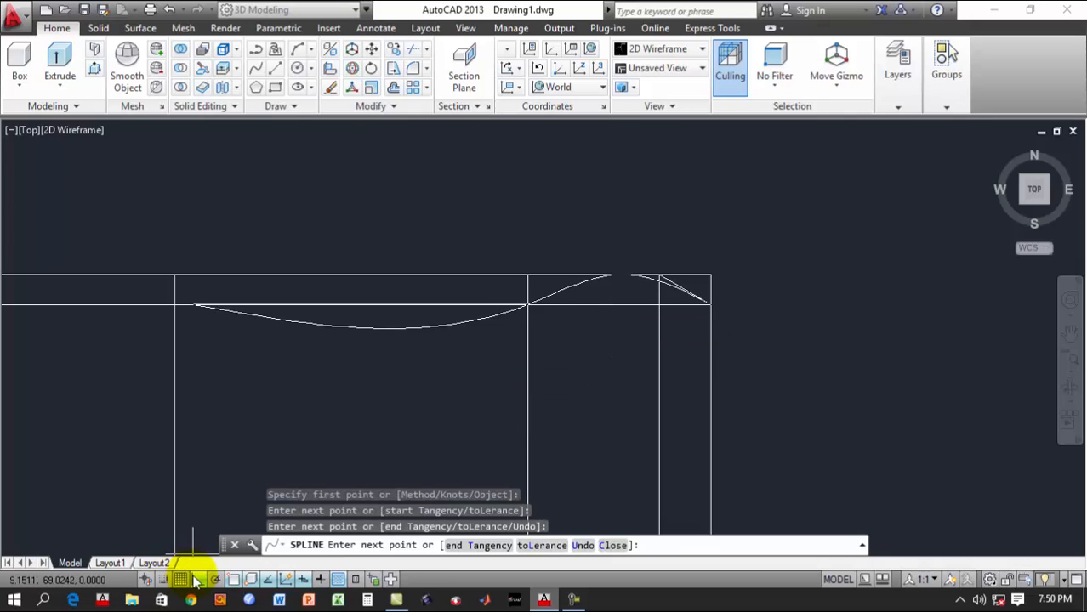
right_click(453, 336)
click(493, 92)
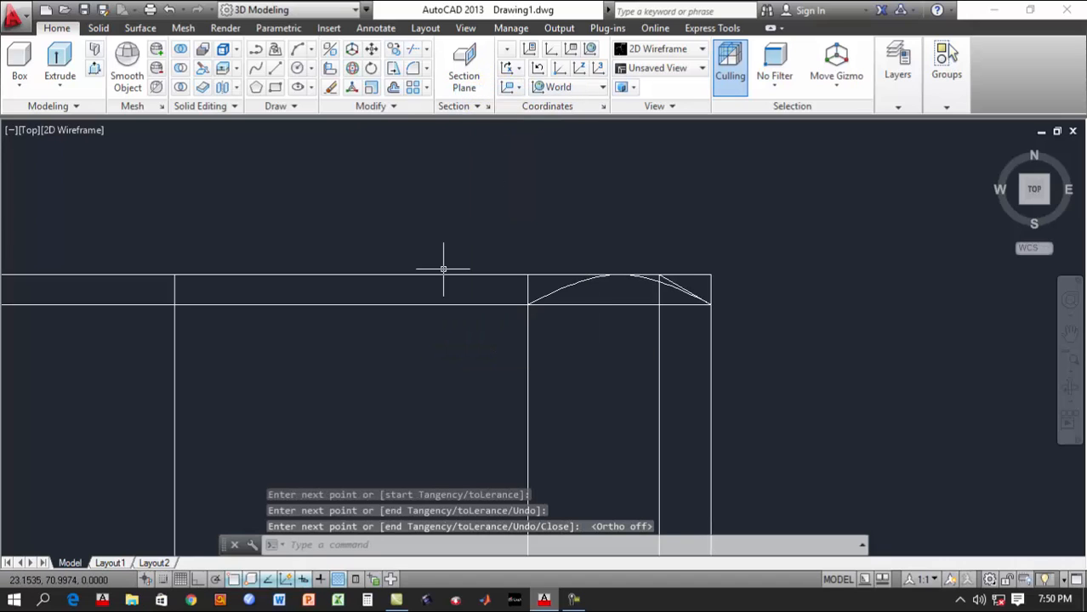
Draw a three-point spline arc over the middle face, joining its chamfer-line corners through the middle of the top line
middle_drag(444, 272, 534, 253)
middle_drag(373, 241, 405, 238)
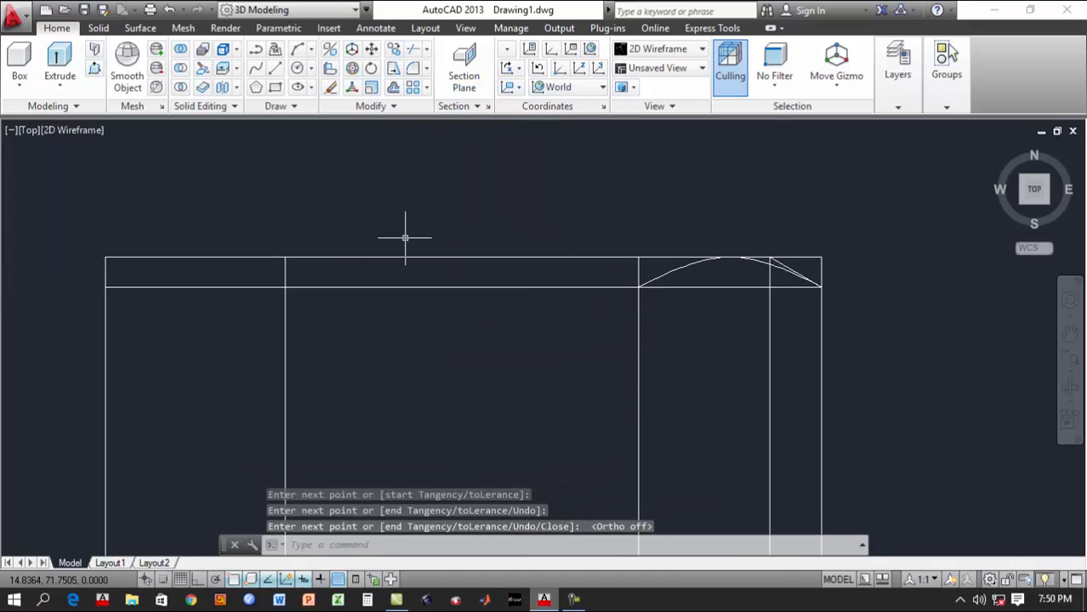
click(257, 69)
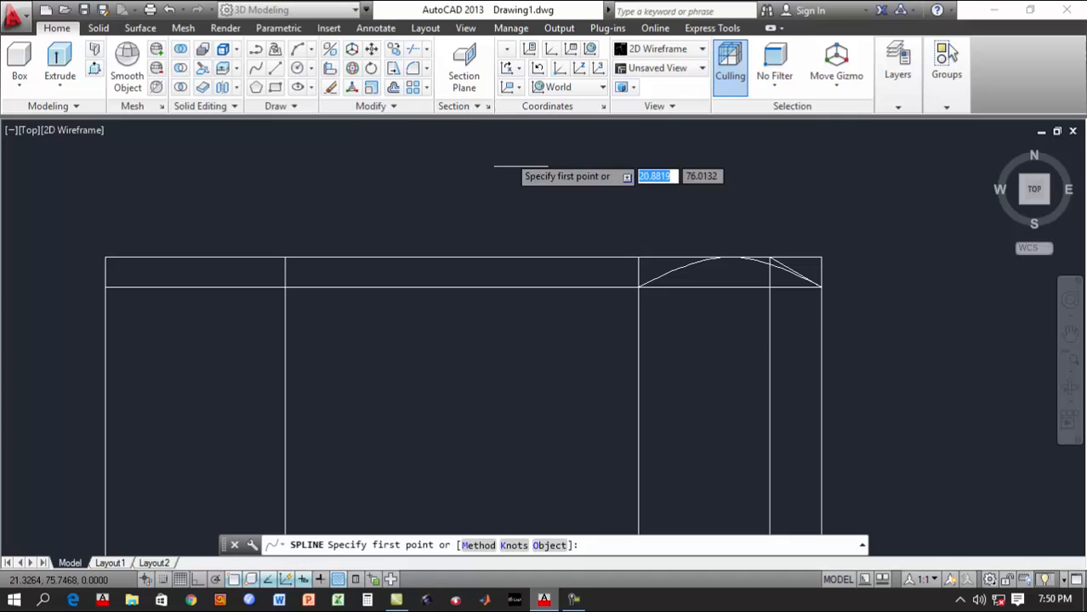
click(639, 285)
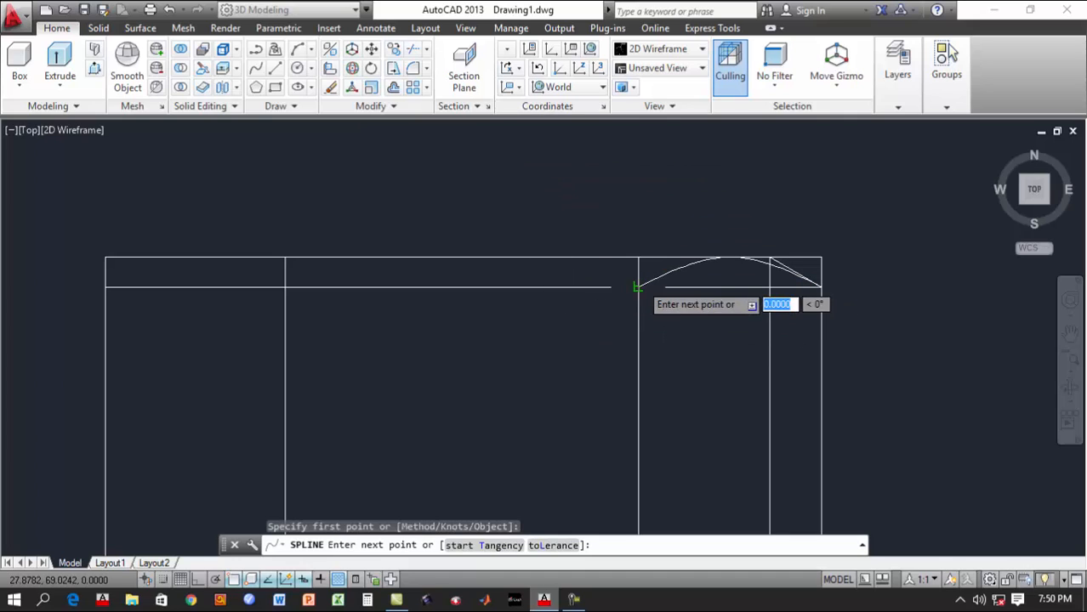
click(461, 257)
click(284, 285)
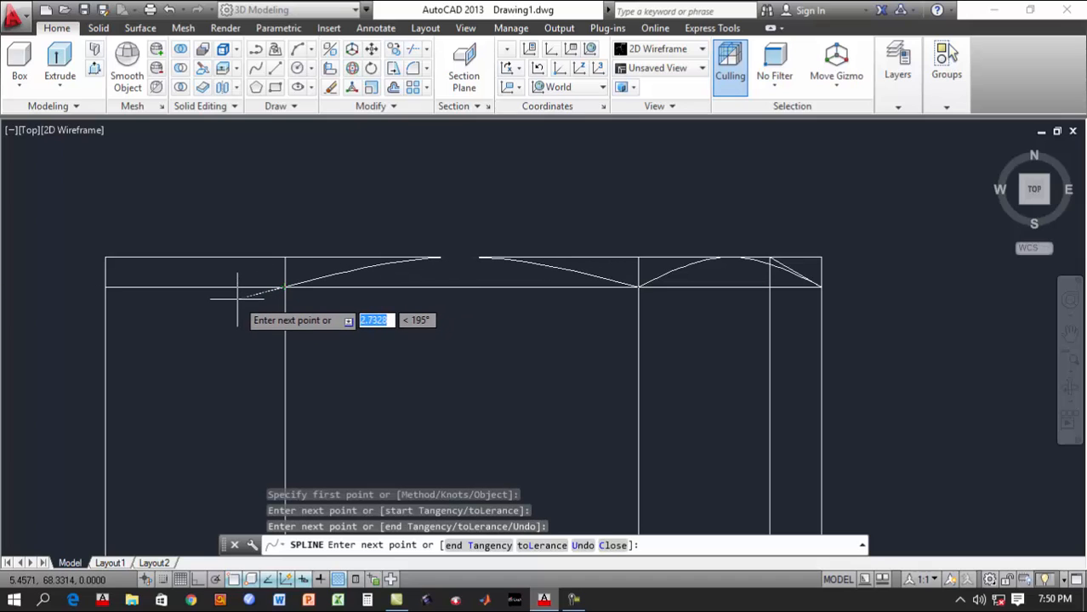
right_click(243, 301)
click(253, 308)
Mirror the sloping chamfer line and the right face's arc about the view's vertical centre axis, keeping the source objects
middle_drag(253, 308, 381, 274)
scroll(446, 284, down, 2)
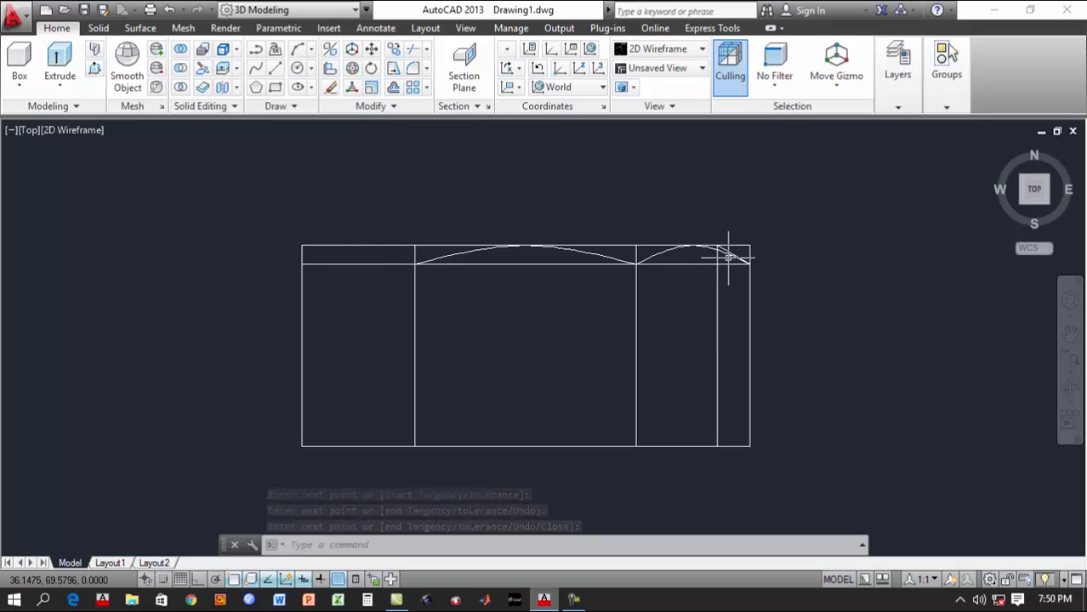
click(394, 105)
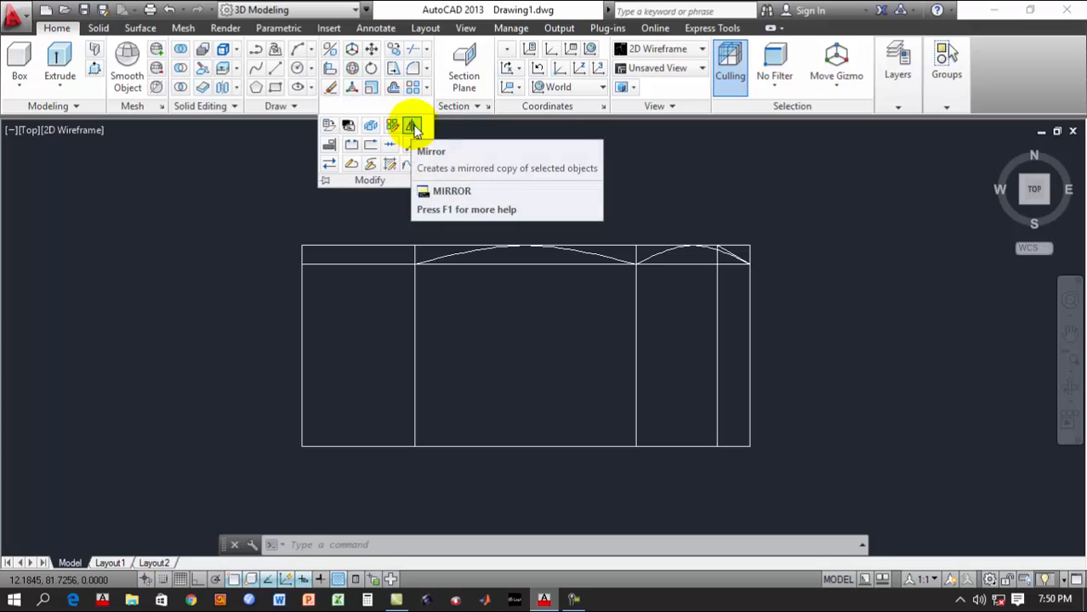
click(411, 128)
scroll(723, 249, up, 4)
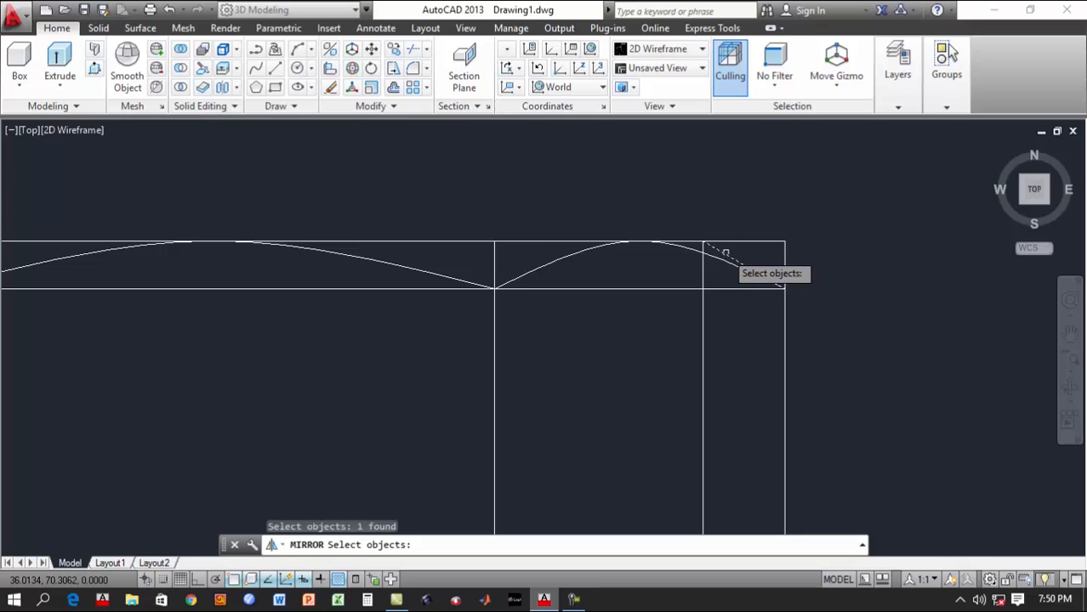
click(696, 249)
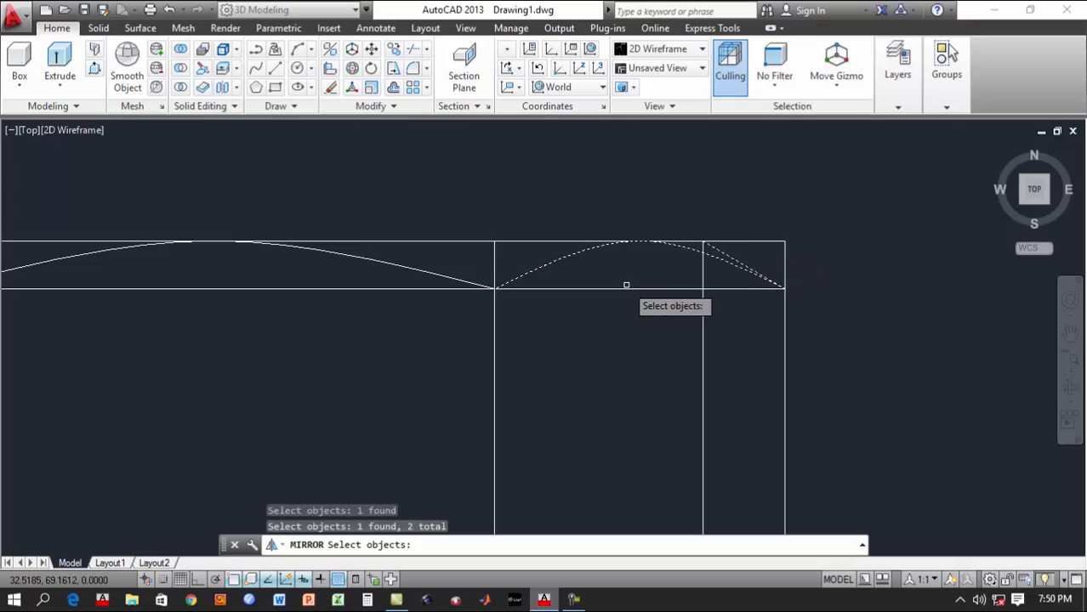
scroll(633, 275, down, 4)
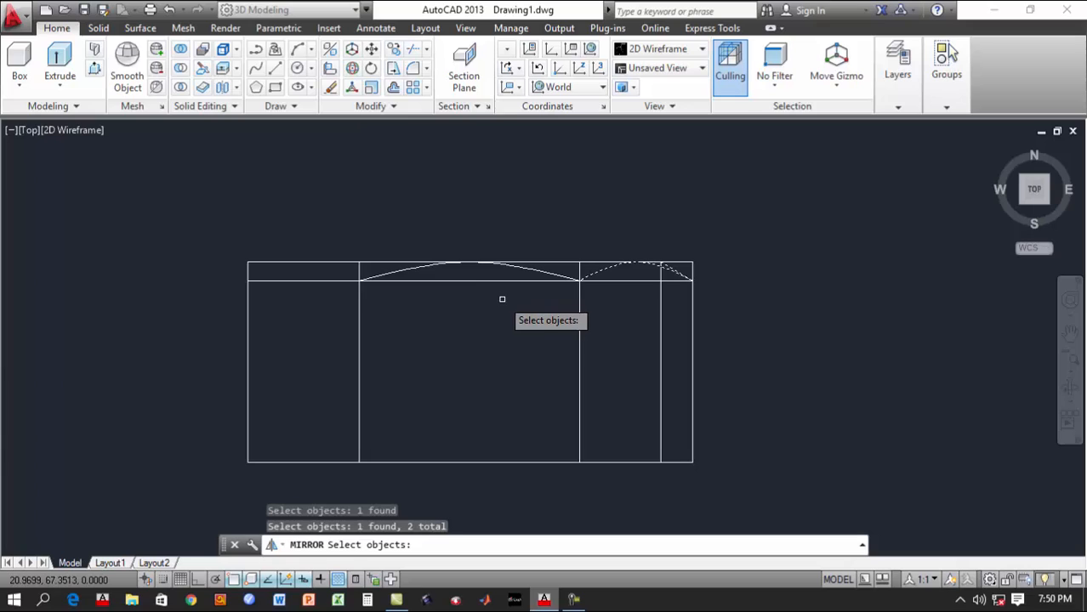
key(Return)
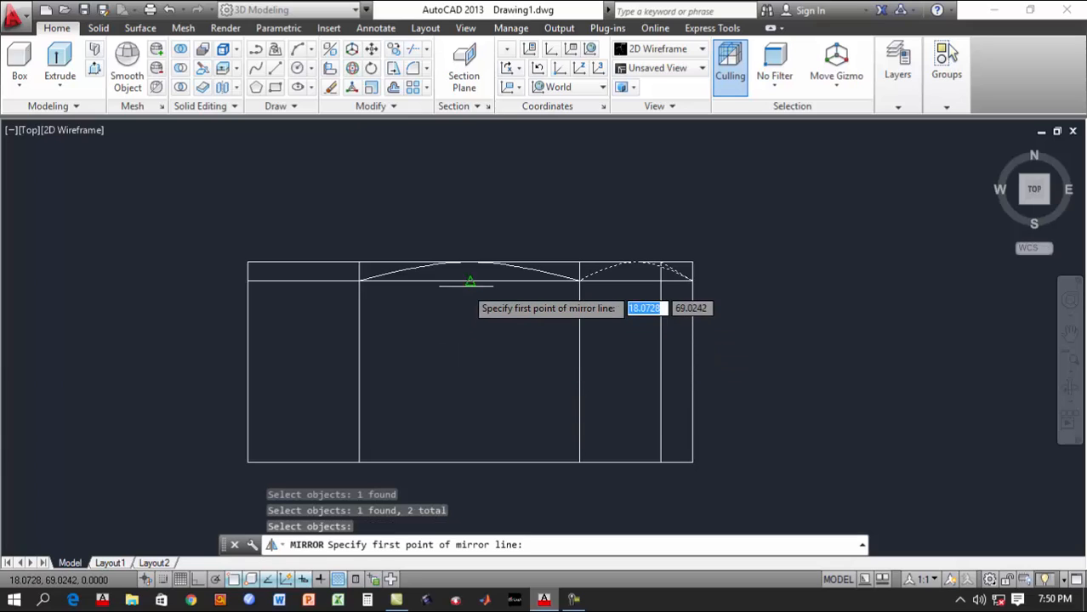
click(470, 280)
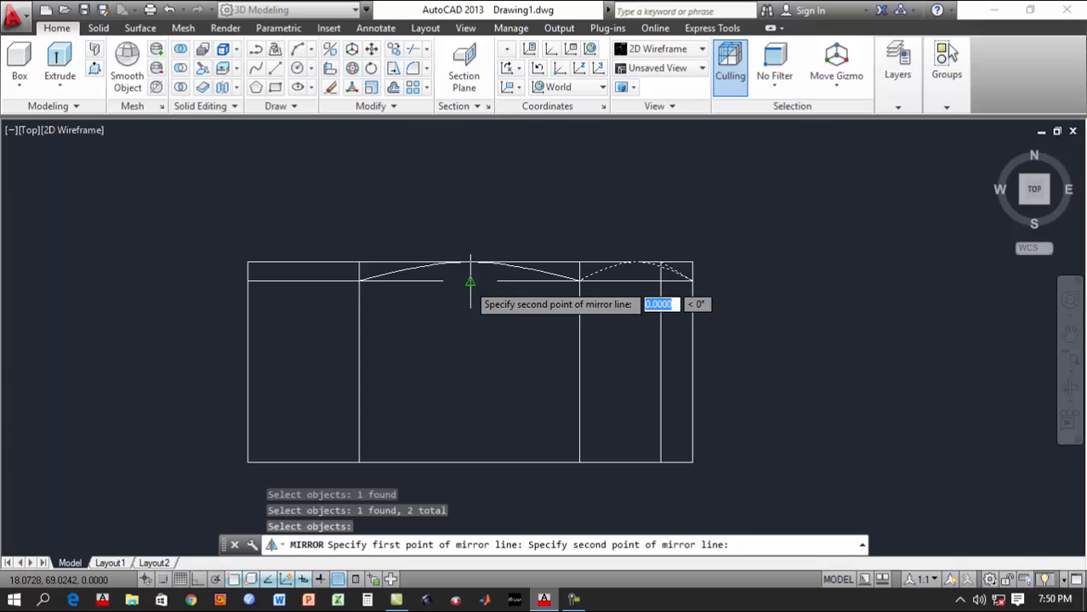
click(470, 463)
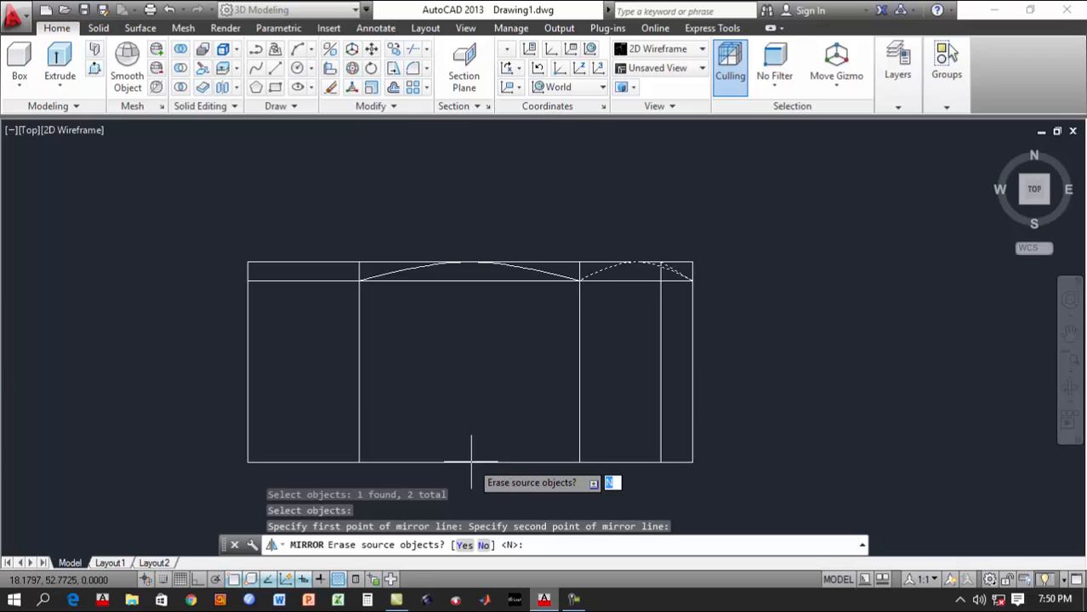
key(Return)
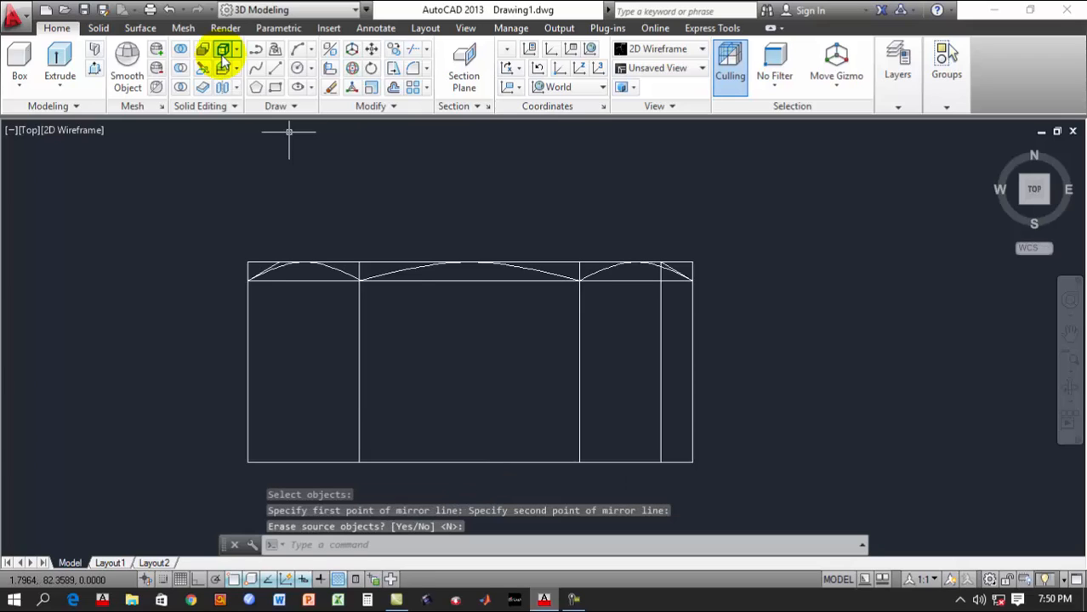
Draw a horizontal line across the view from the midpoint of the left side to the right side
scroll(299, 250, up, 2)
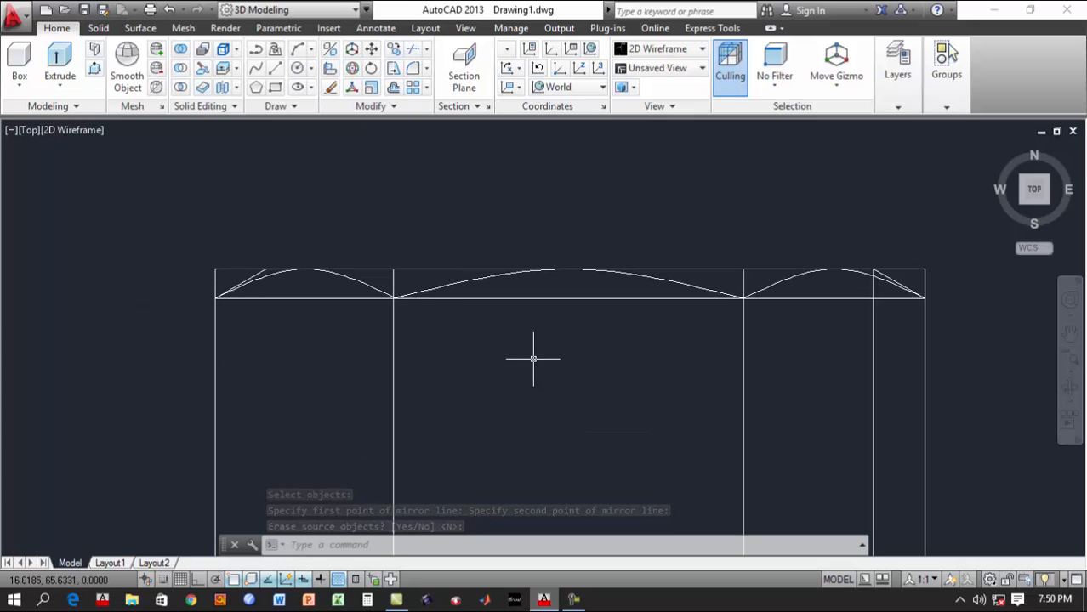
scroll(533, 358, down, 2)
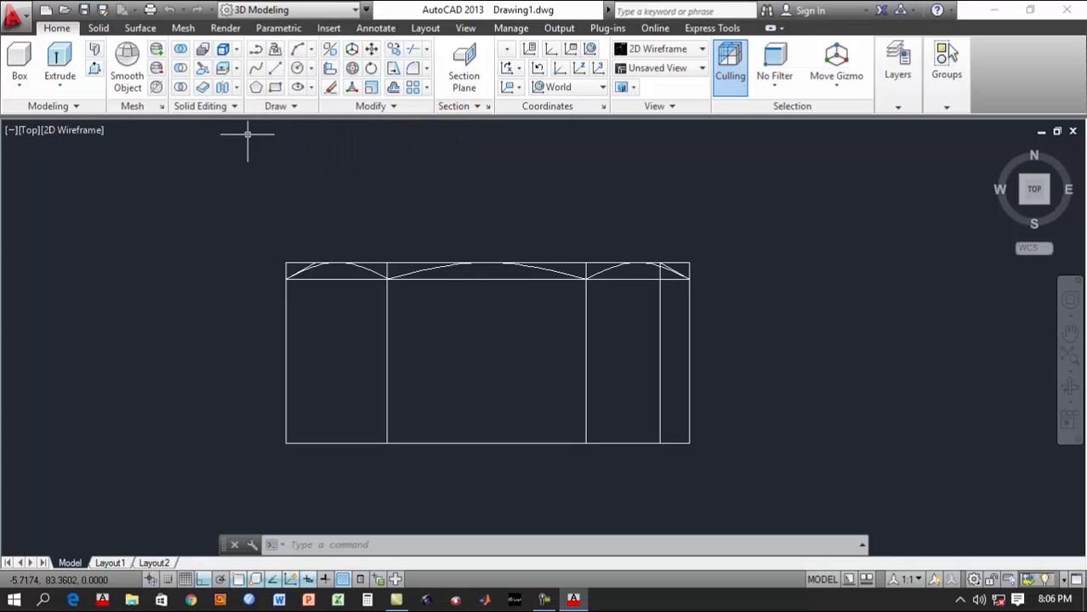
click(274, 68)
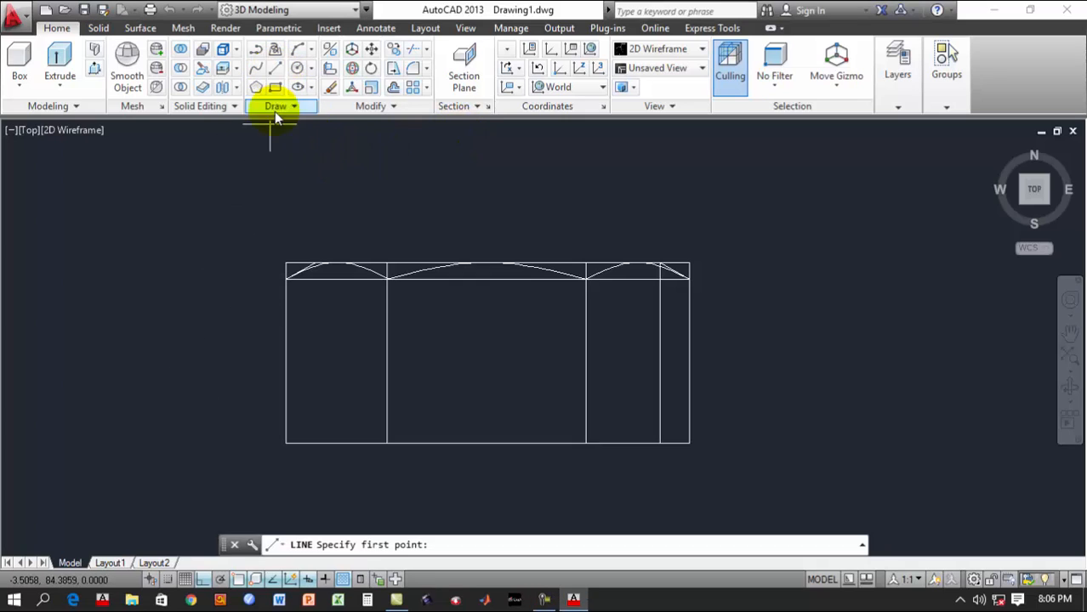
click(286, 355)
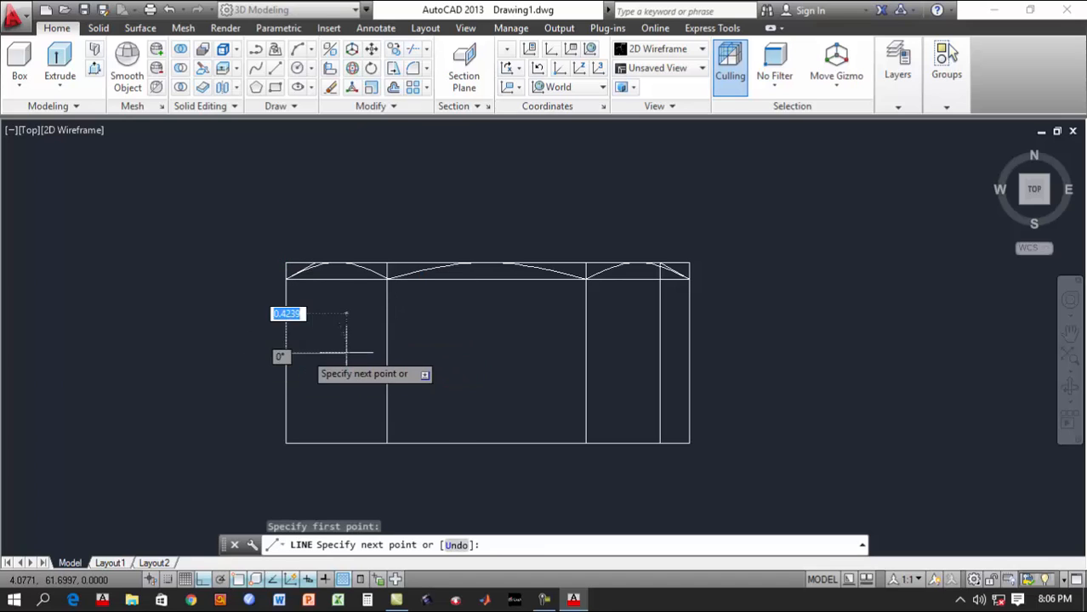
click(688, 352)
right_click(688, 354)
click(710, 364)
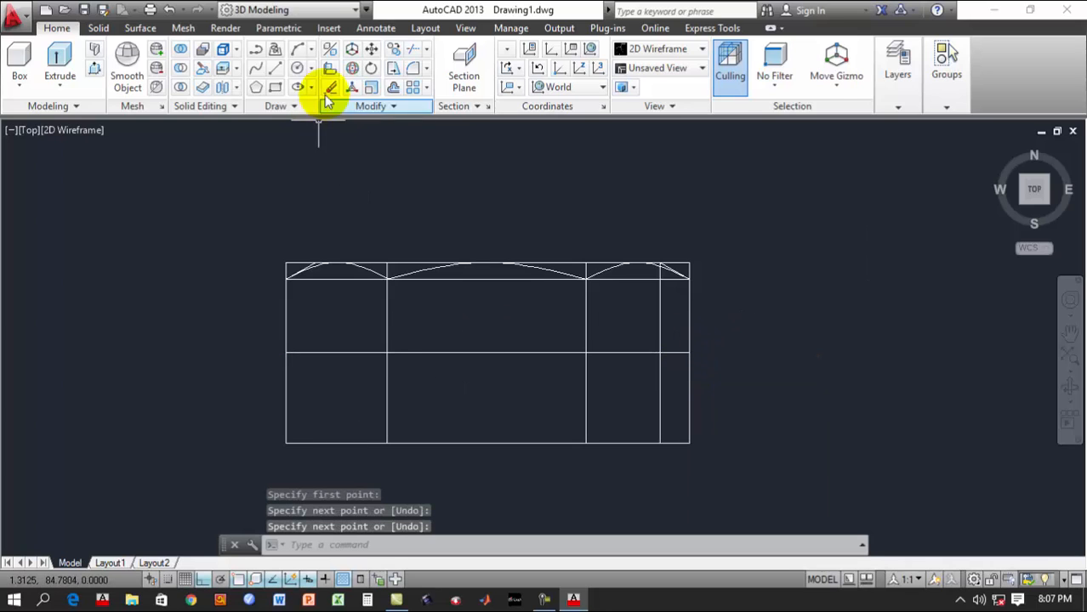
Trim the upper right and upper left corners outside the sloping chamfer lines, using every object as a cutting edge
click(416, 50)
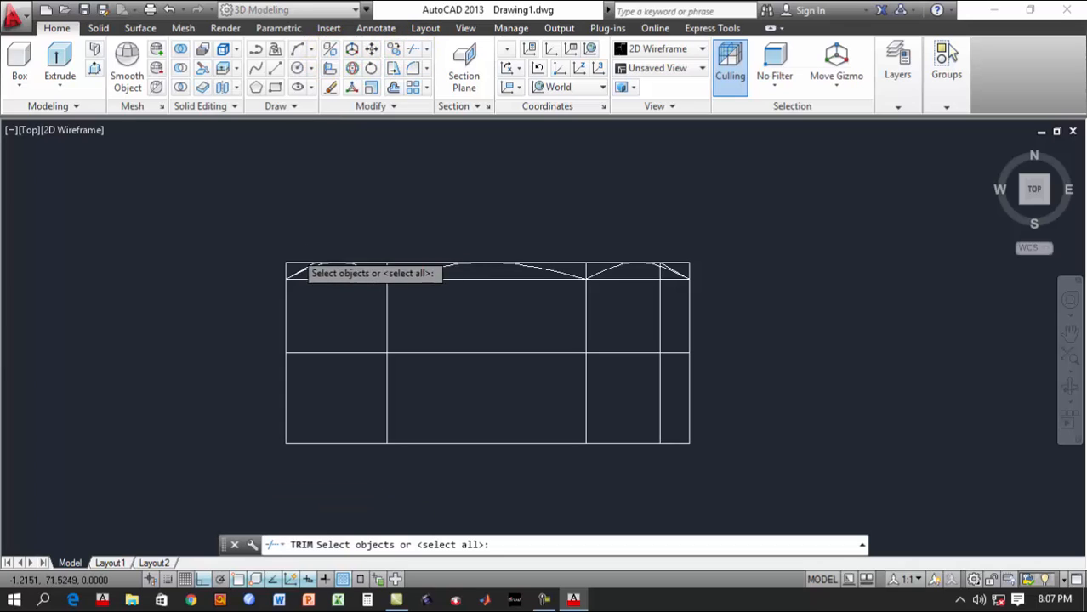
key(Return)
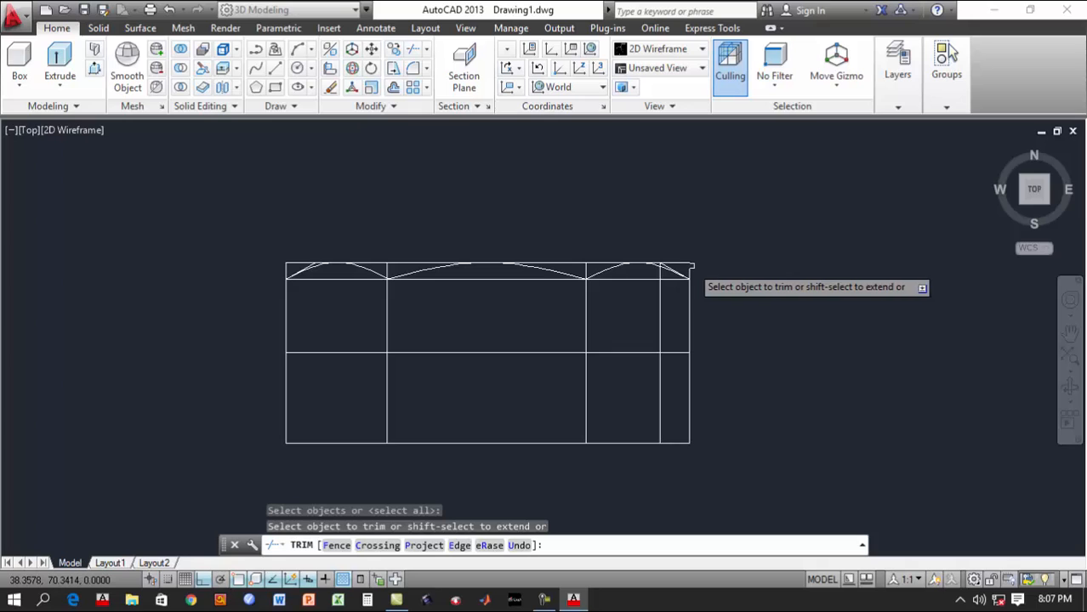
click(688, 265)
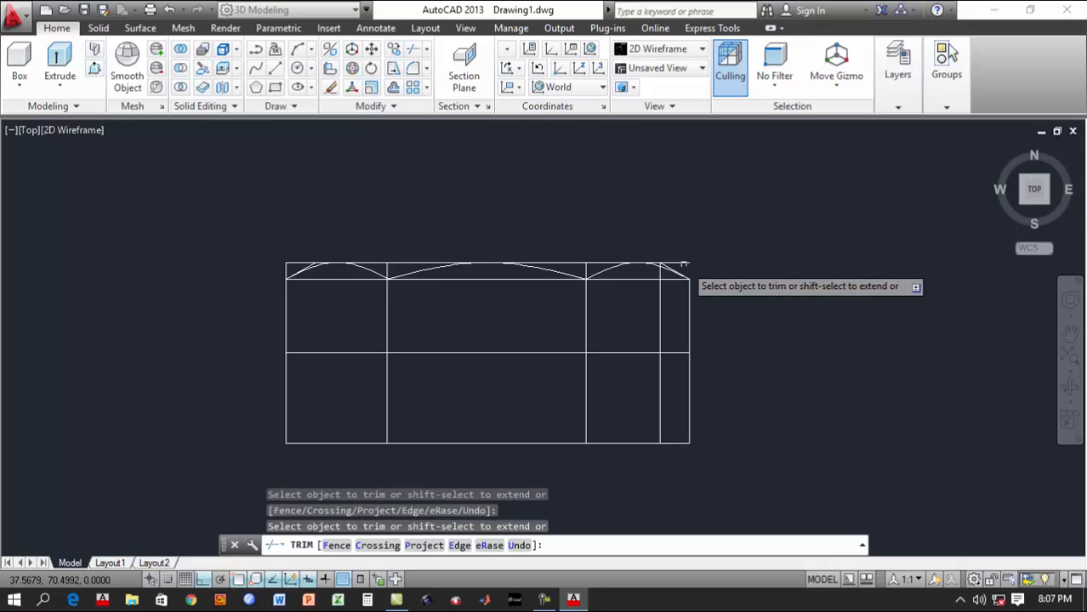
click(288, 264)
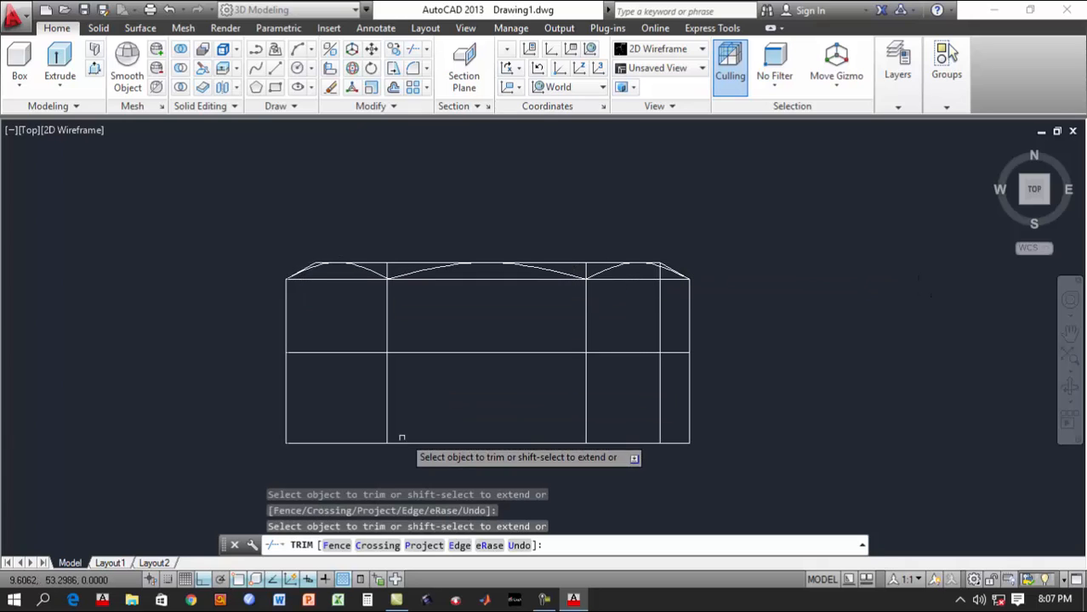
Trim the verticals below the horizontal middle line and erase the detached bottom line
click(232, 388)
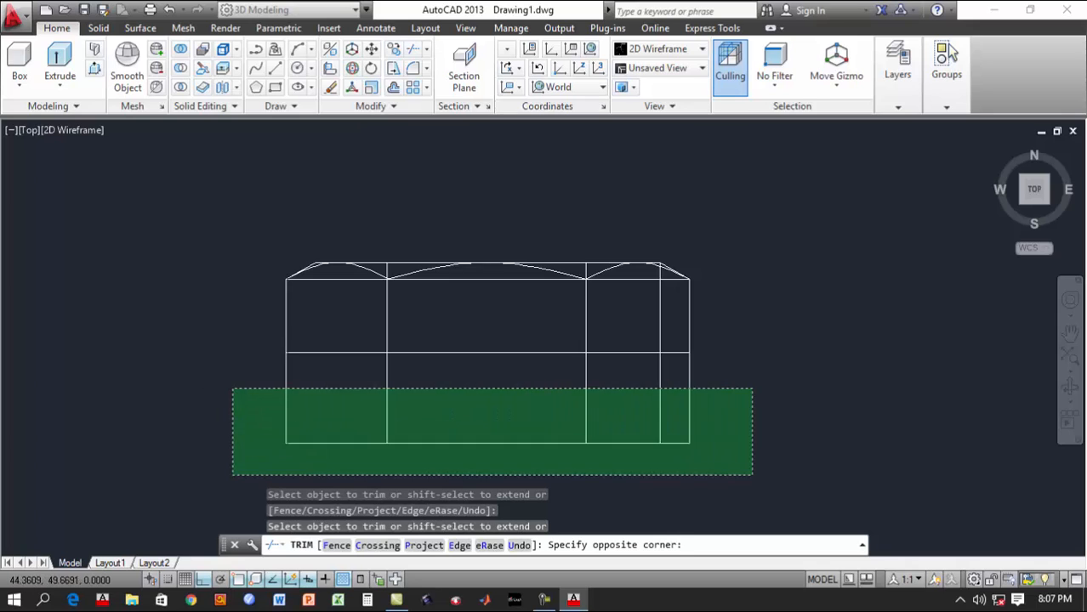
click(752, 475)
right_click(744, 434)
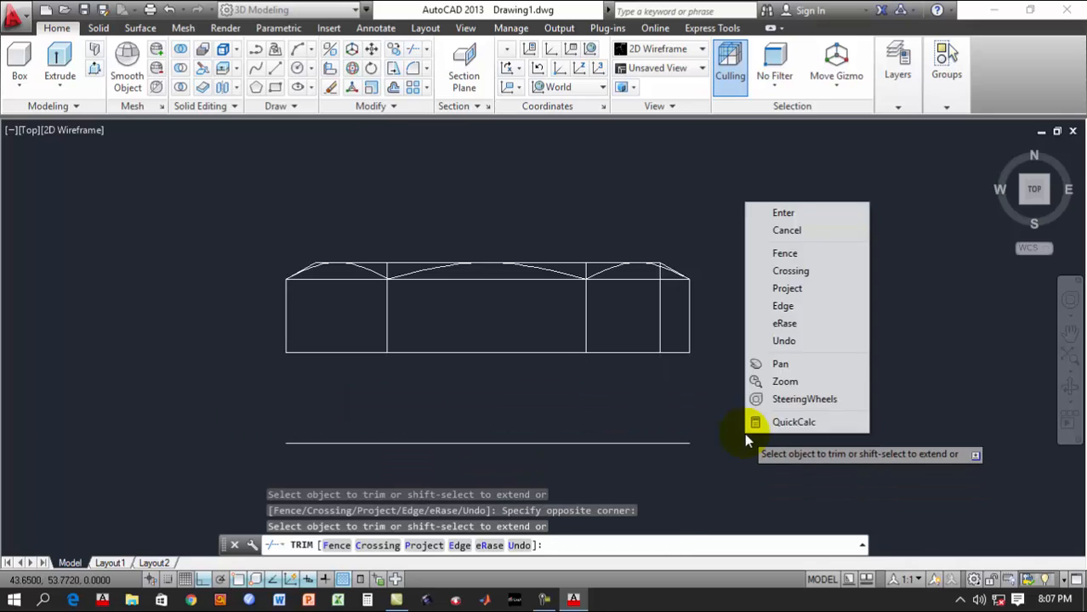
click(770, 214)
click(654, 443)
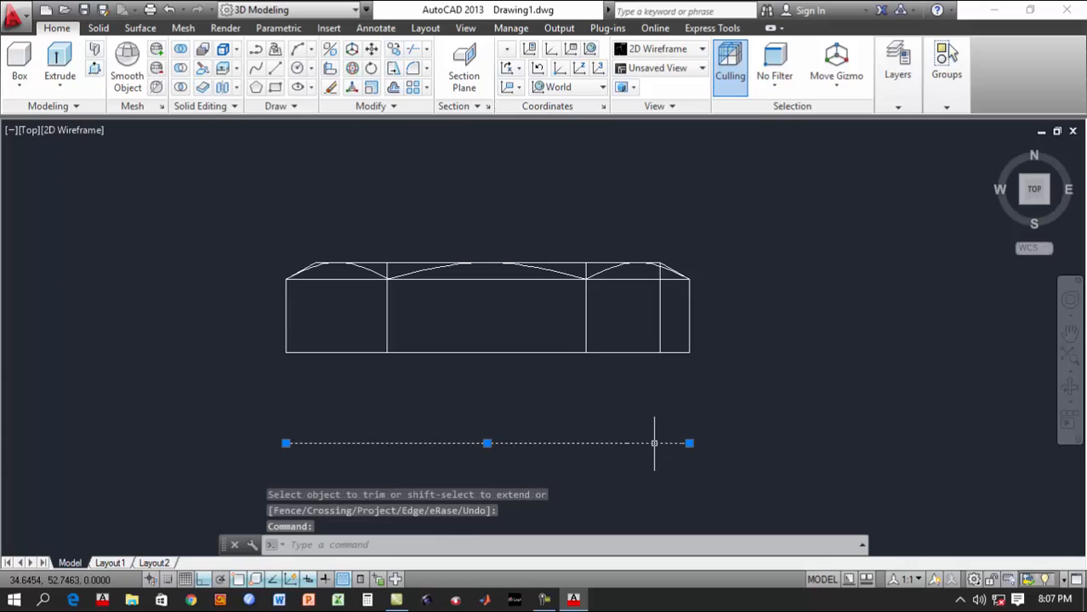
key(Delete)
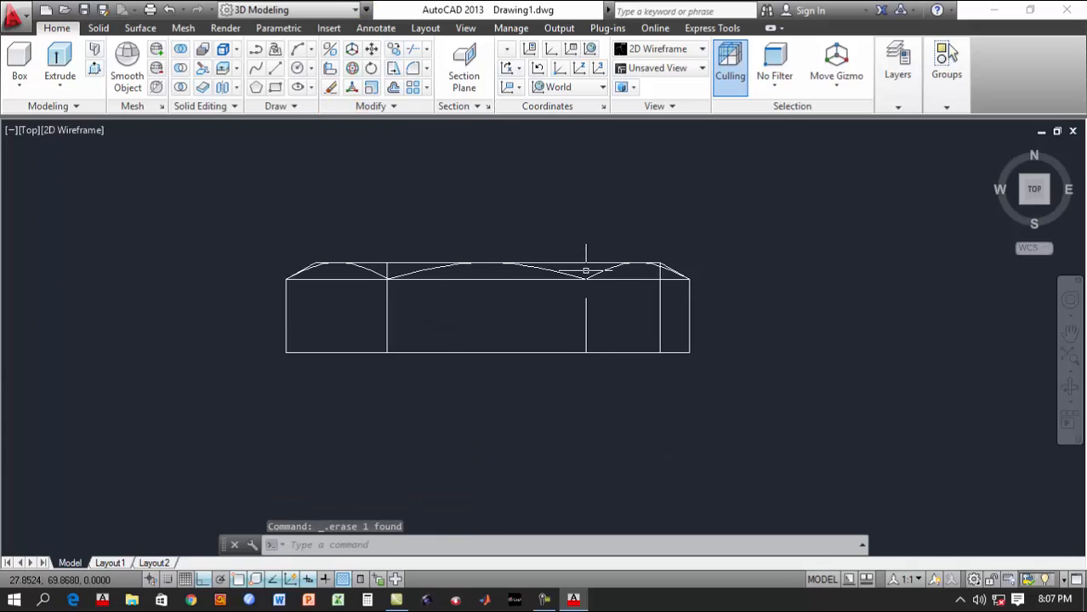
Trim the inner face edges and the extra vertical line directly above the horizontal chamfer line, using every object as a cutting edge
click(415, 49)
key(Return)
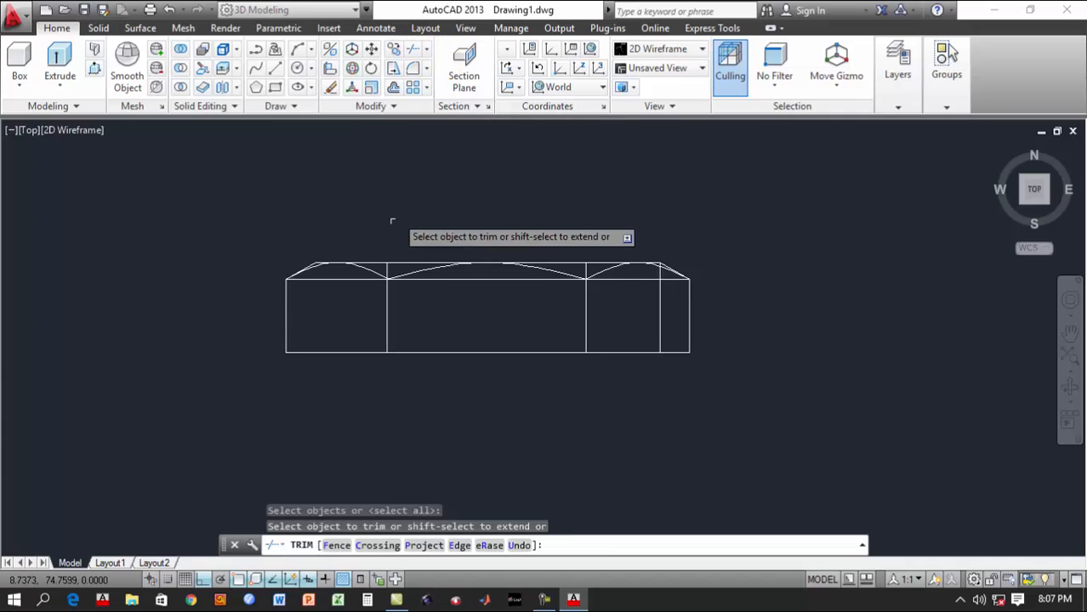
click(387, 269)
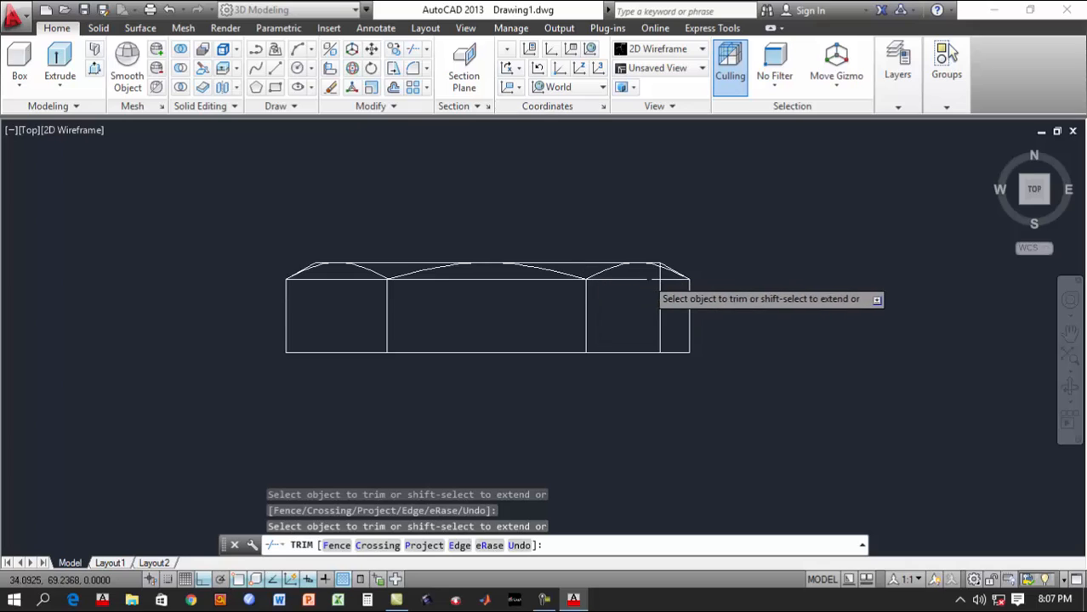
scroll(664, 266, up, 4)
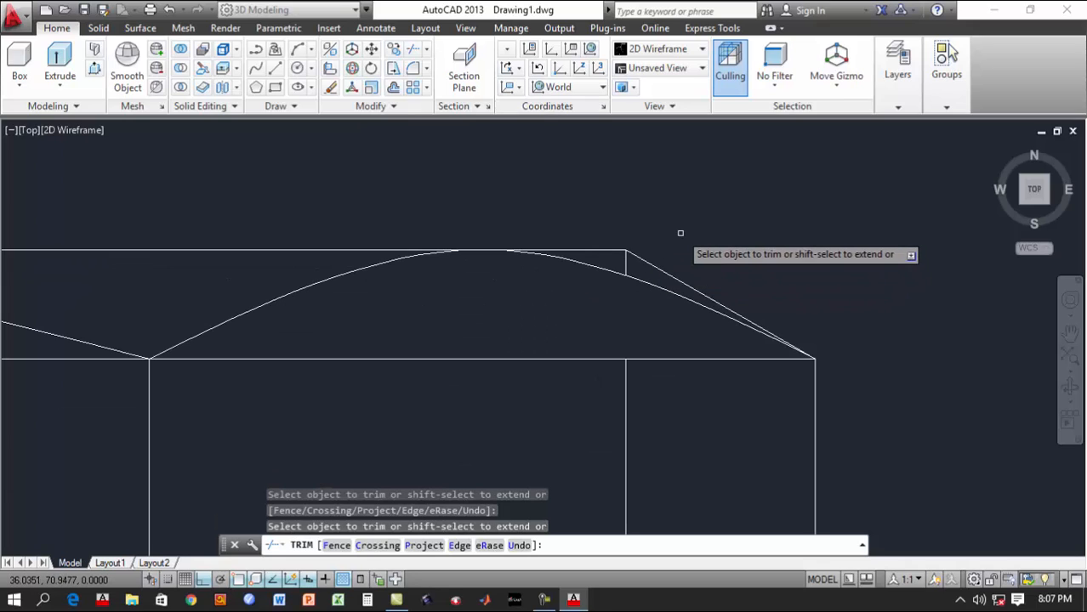
key(Escape)
Erase the two leftover pieces of the extra vertical line within the right face
scroll(672, 280, down, 3)
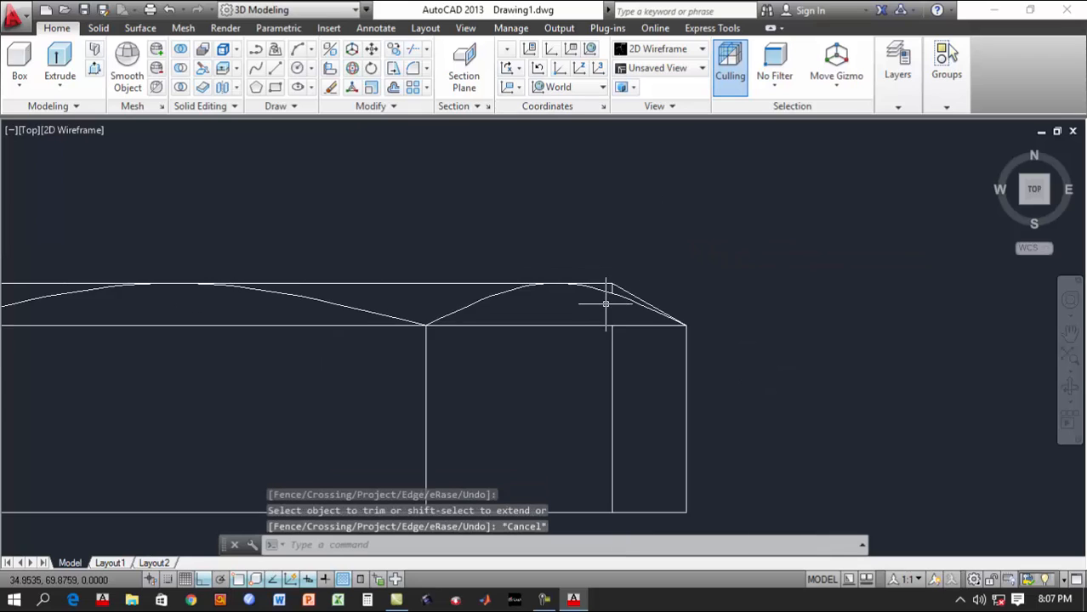
scroll(630, 346, up, 2)
click(608, 342)
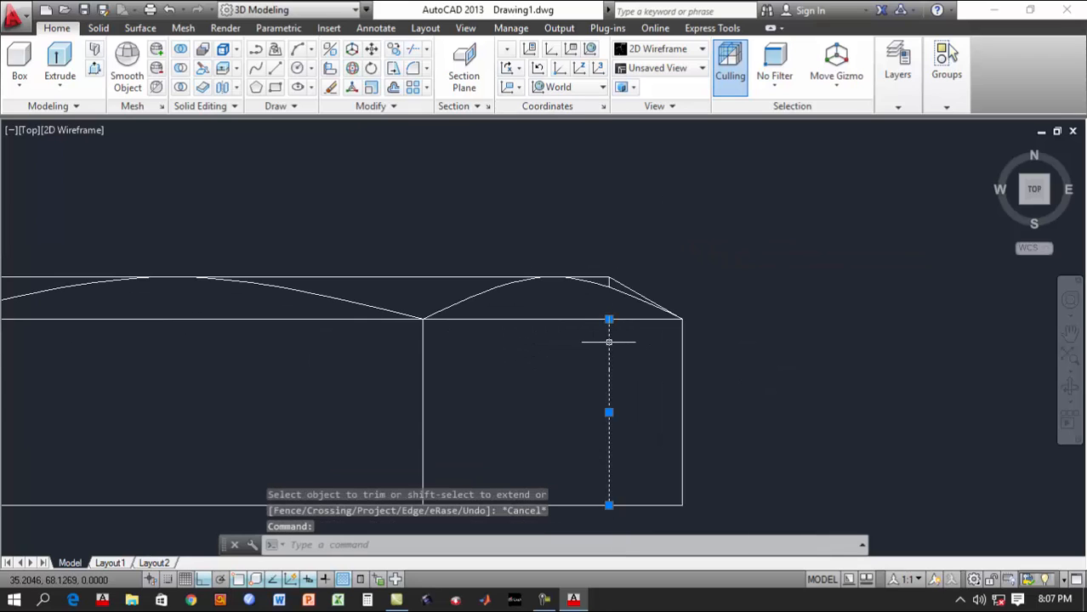
key(Delete)
scroll(555, 269, up, 4)
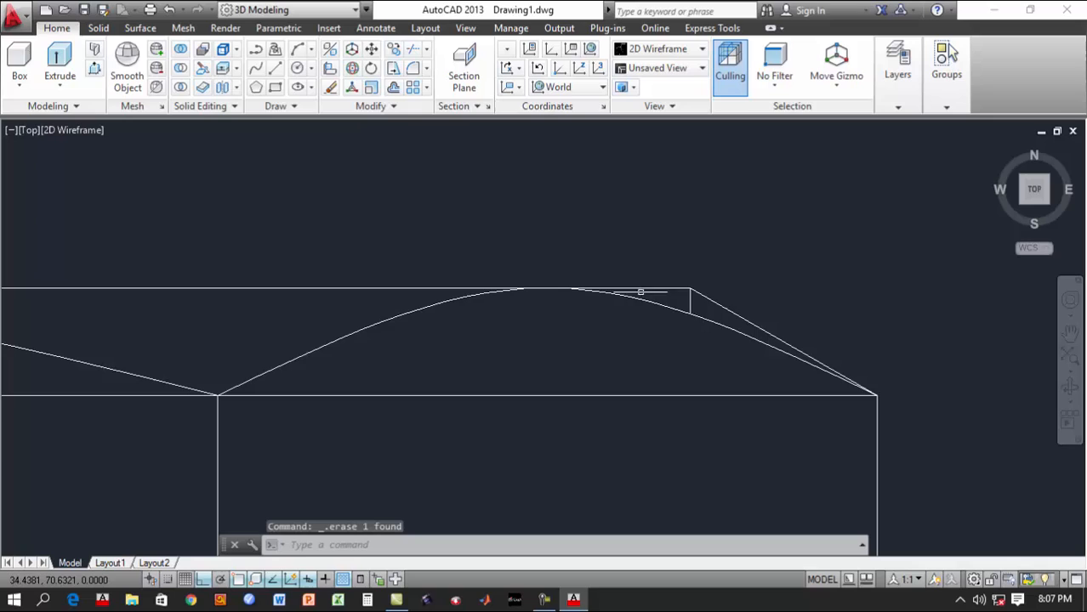
click(691, 299)
click(682, 300)
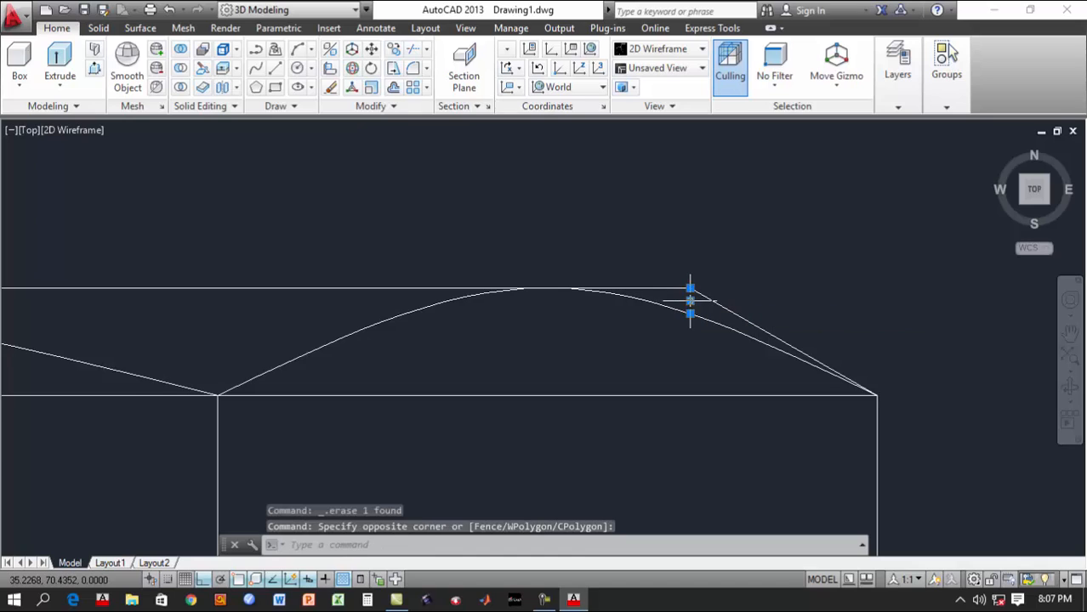
key(Delete)
Mirror the upper half of the front view about its bottom horizontal line, keeping the source objects
scroll(487, 354, down, 12)
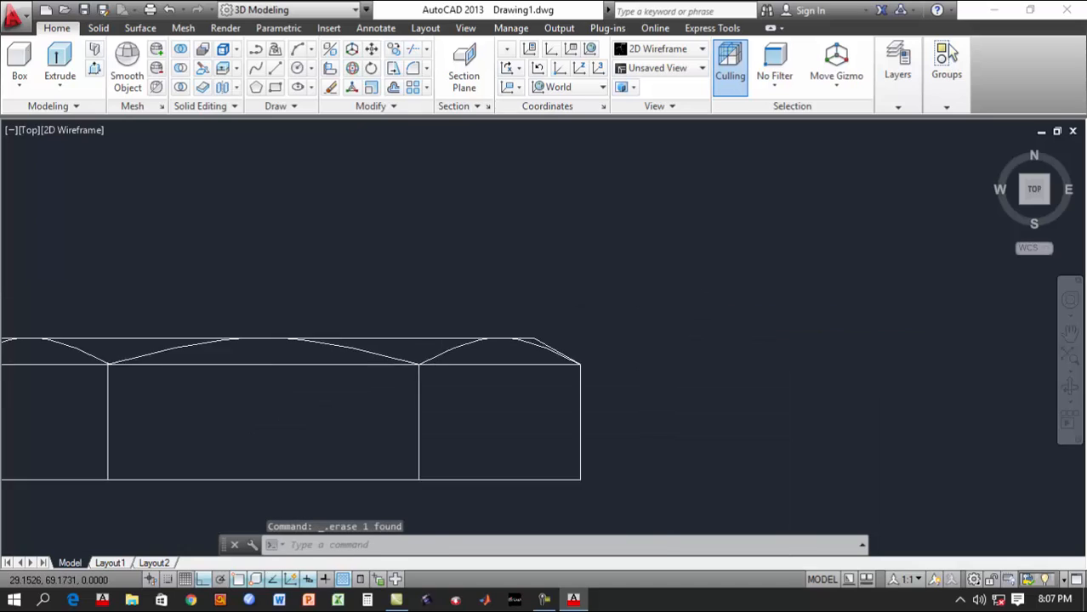
middle_drag(443, 365, 552, 300)
scroll(490, 310, up, 2)
scroll(550, 307, up, 2)
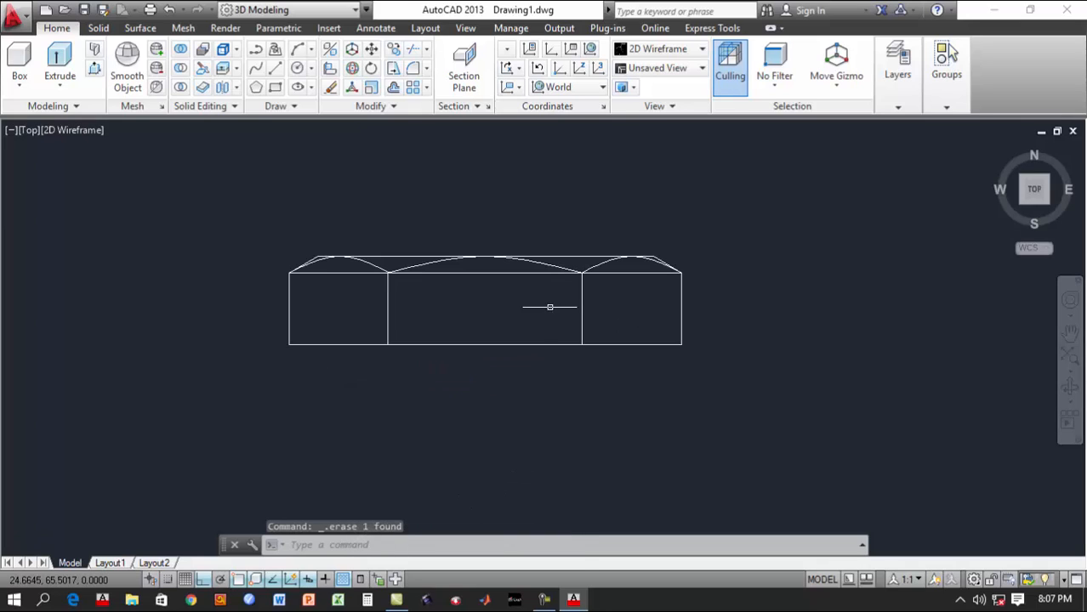
middle_drag(441, 291, 445, 311)
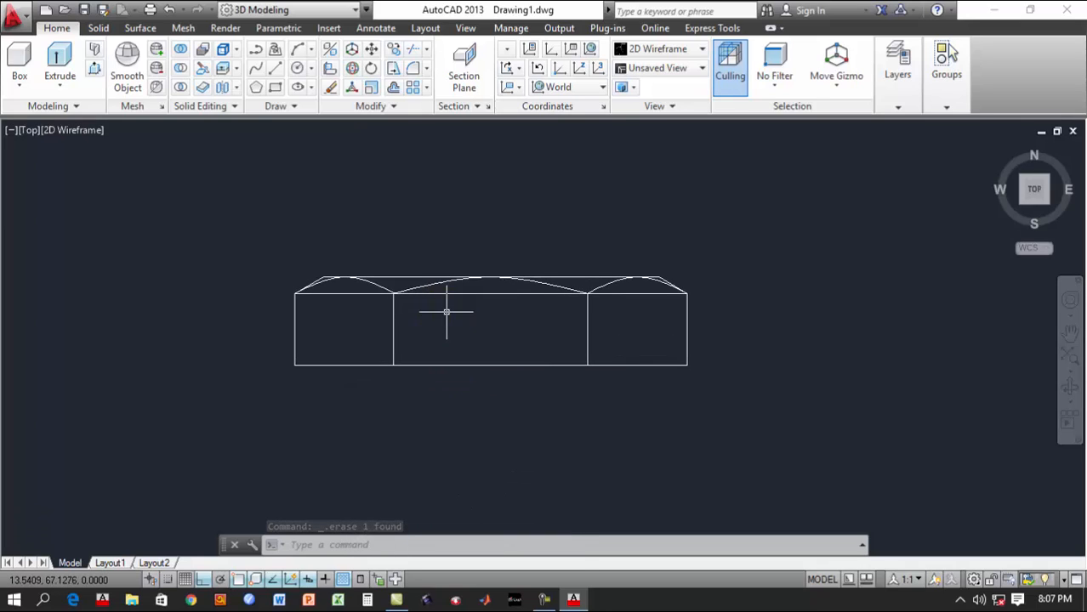
click(421, 105)
click(411, 125)
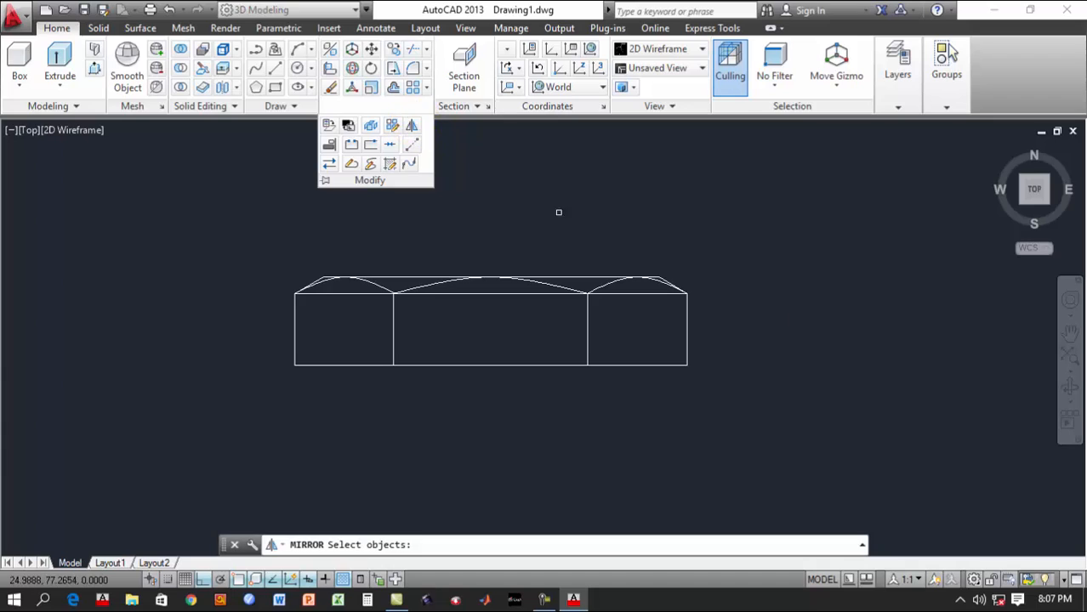
click(723, 322)
click(278, 247)
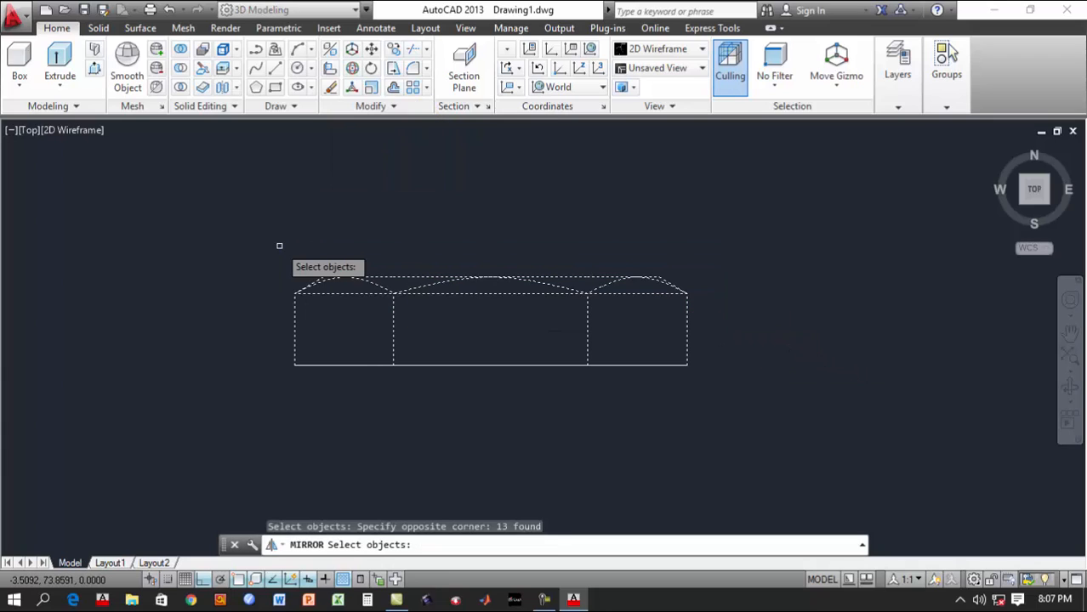
key(Return)
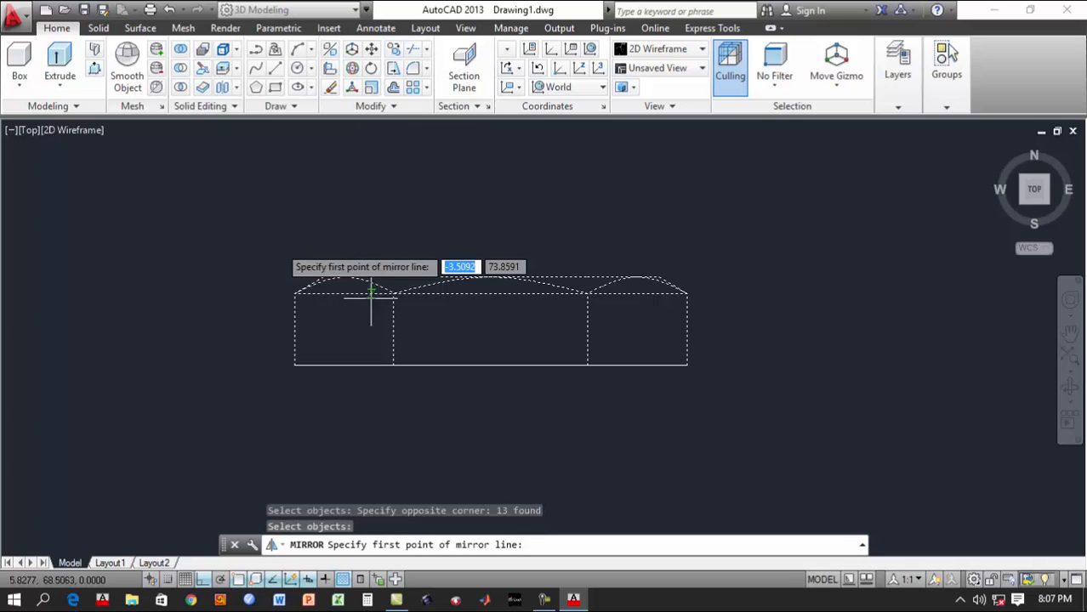
click(294, 365)
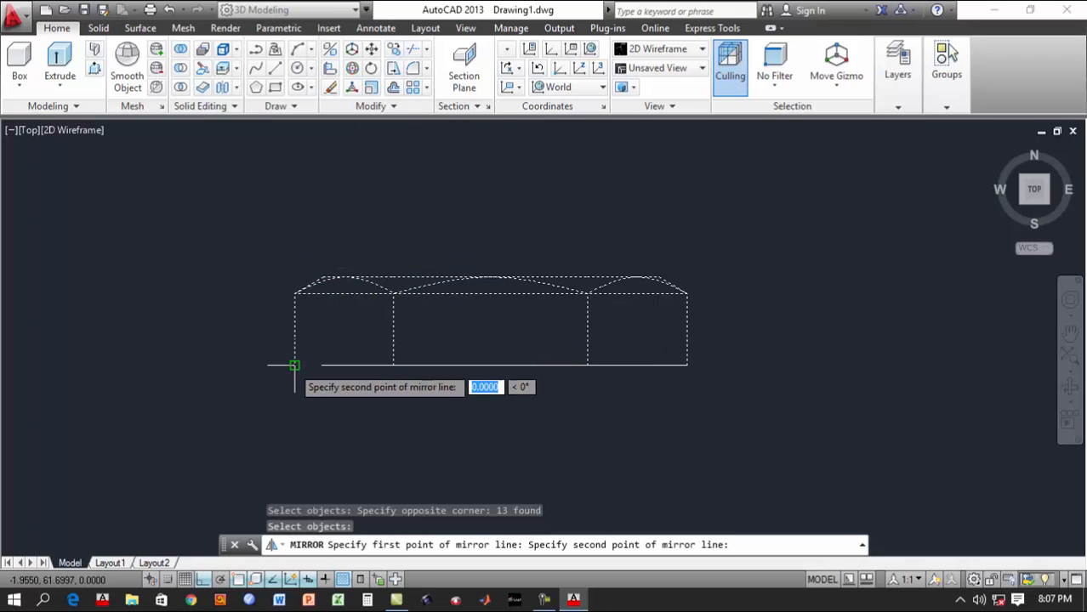
click(688, 364)
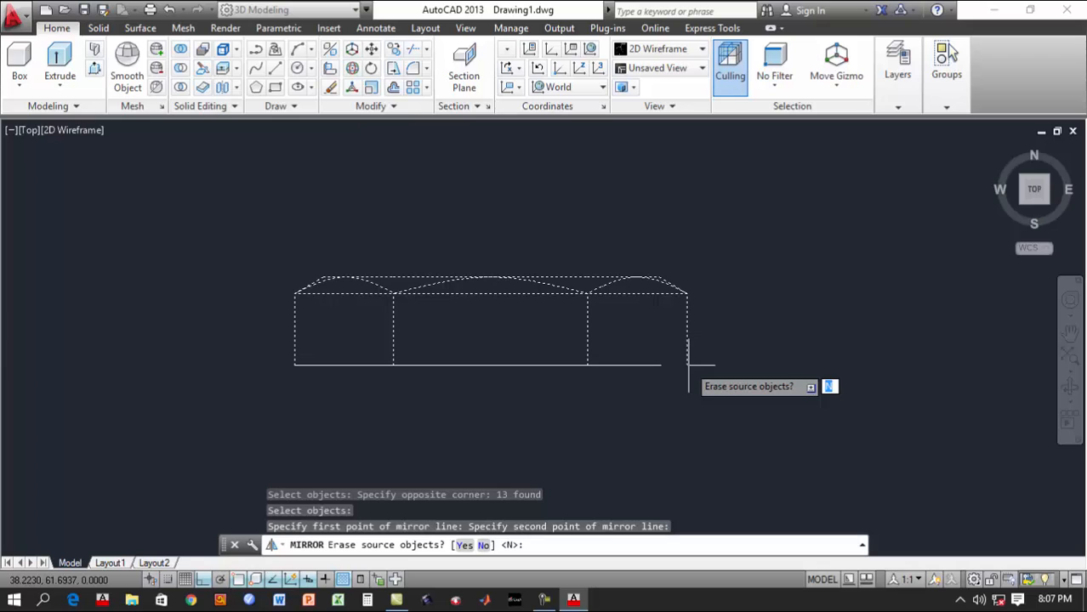
key(Return)
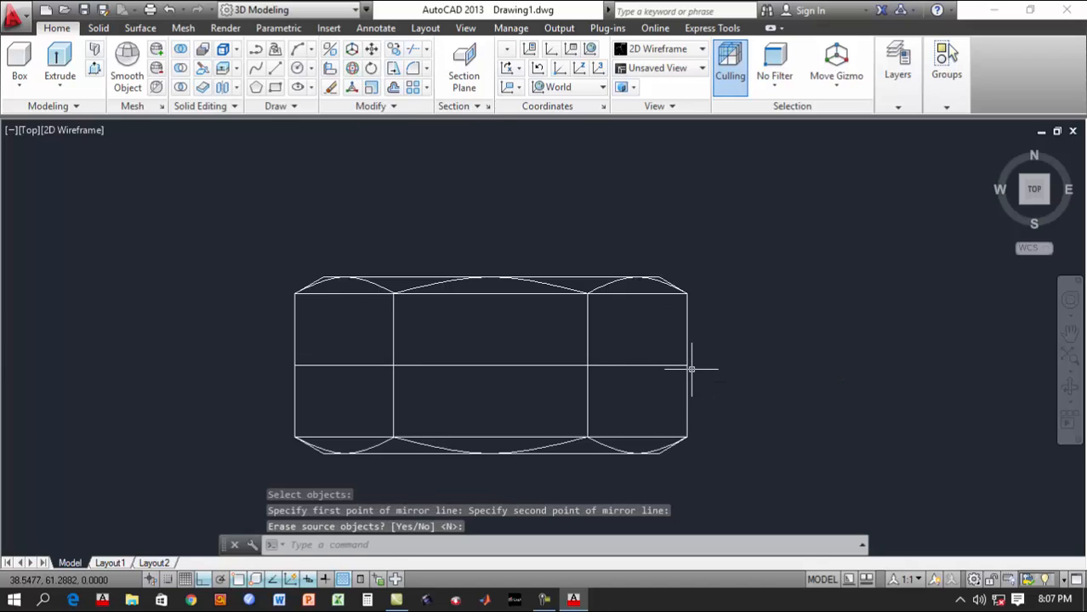
Erase the horizontal middle line and both horizontal chamfer lines across the front view
click(484, 366)
key(Delete)
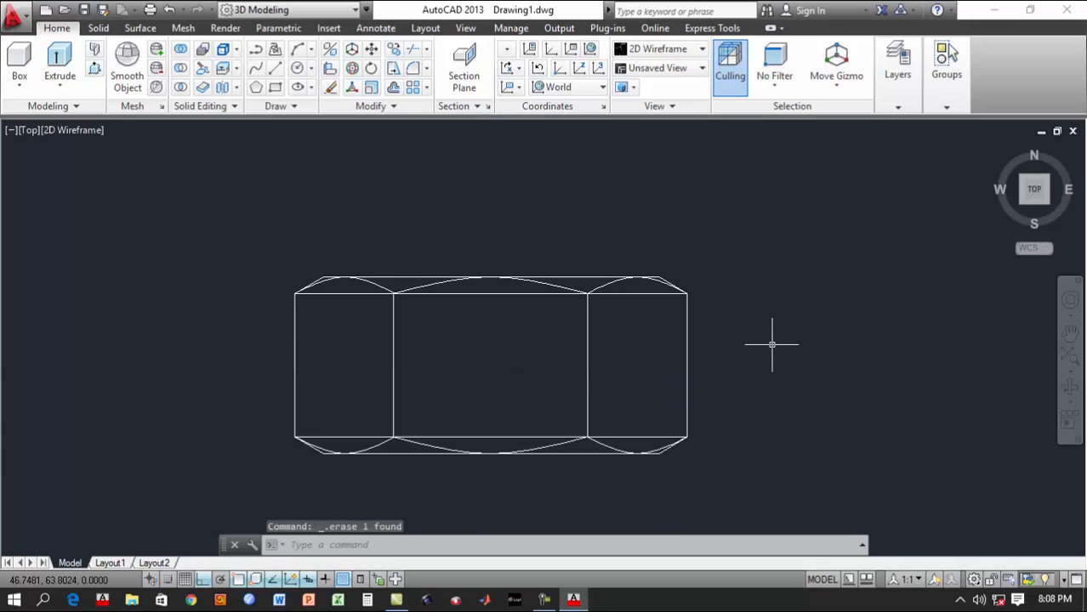
click(526, 300)
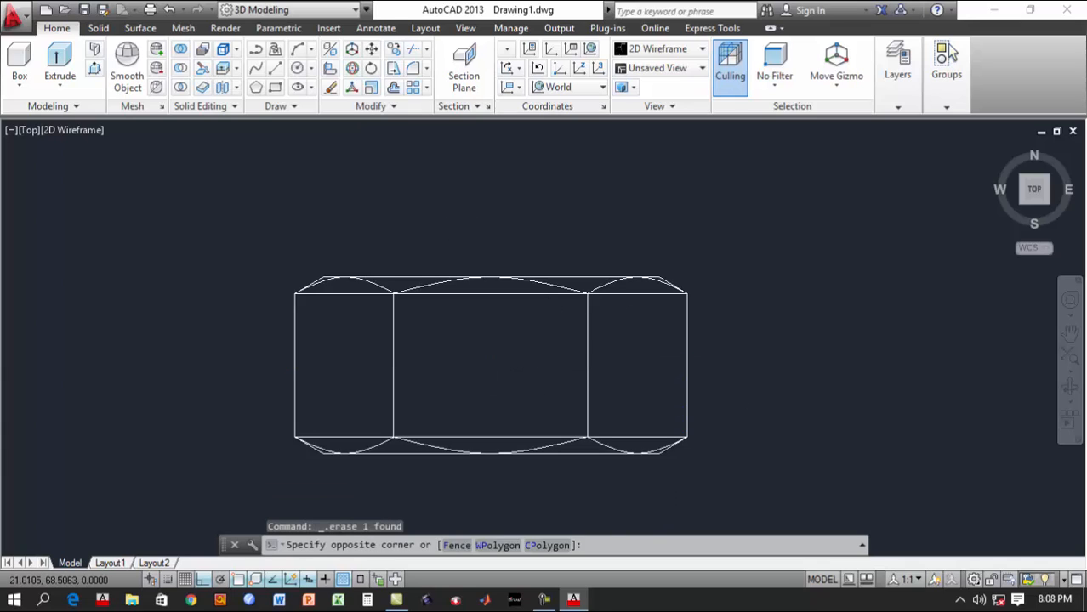
click(518, 292)
click(483, 438)
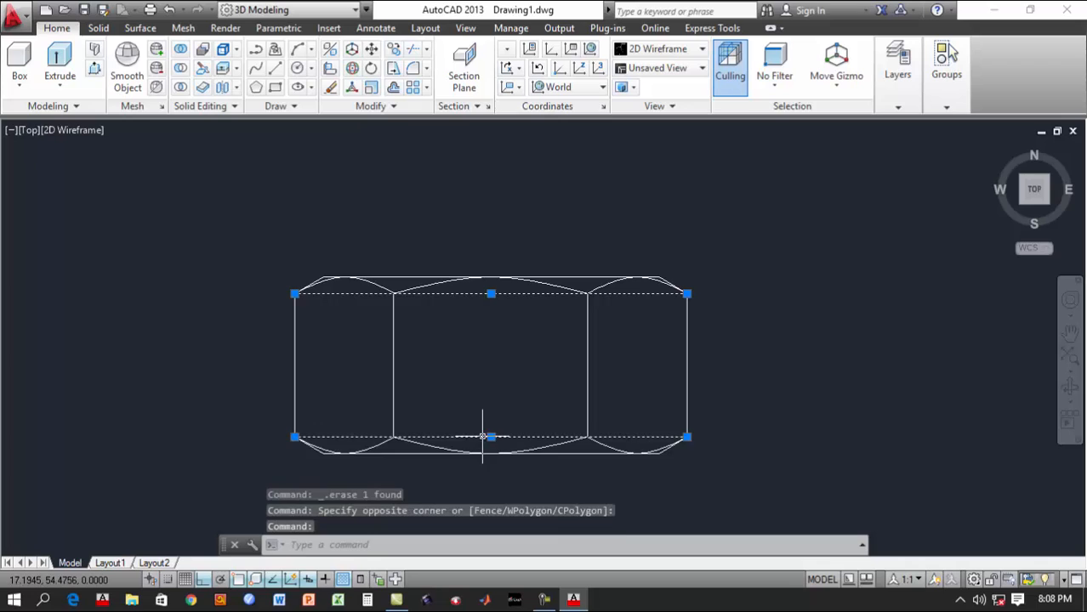
key(Delete)
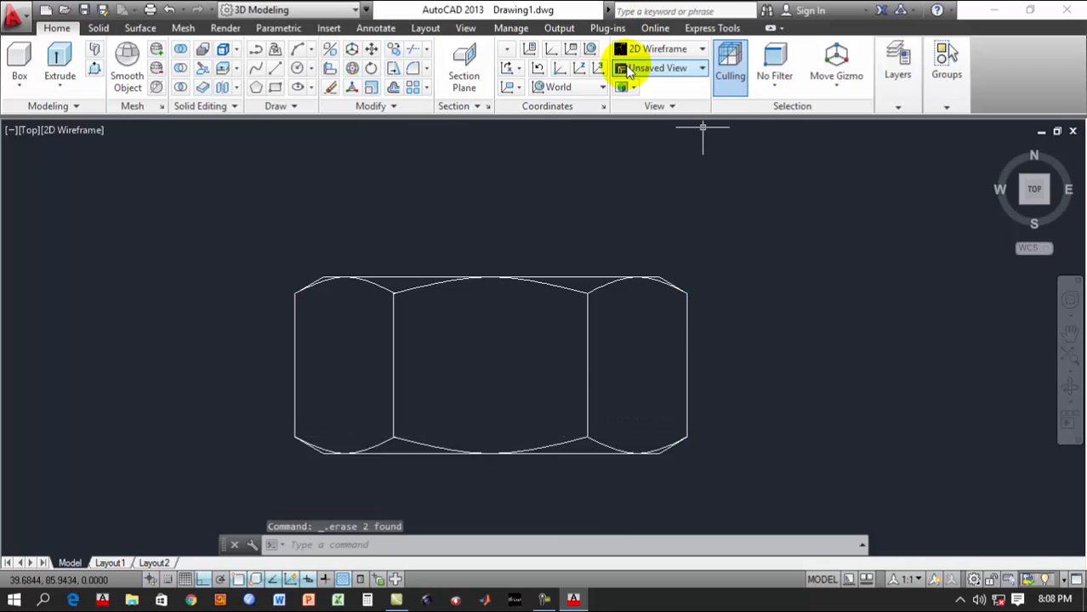
Draw a vertical line about 14 mm long beside the view's upper left, continuing from its top into a horizontal line about 17 mm long
scroll(599, 354, down, 3)
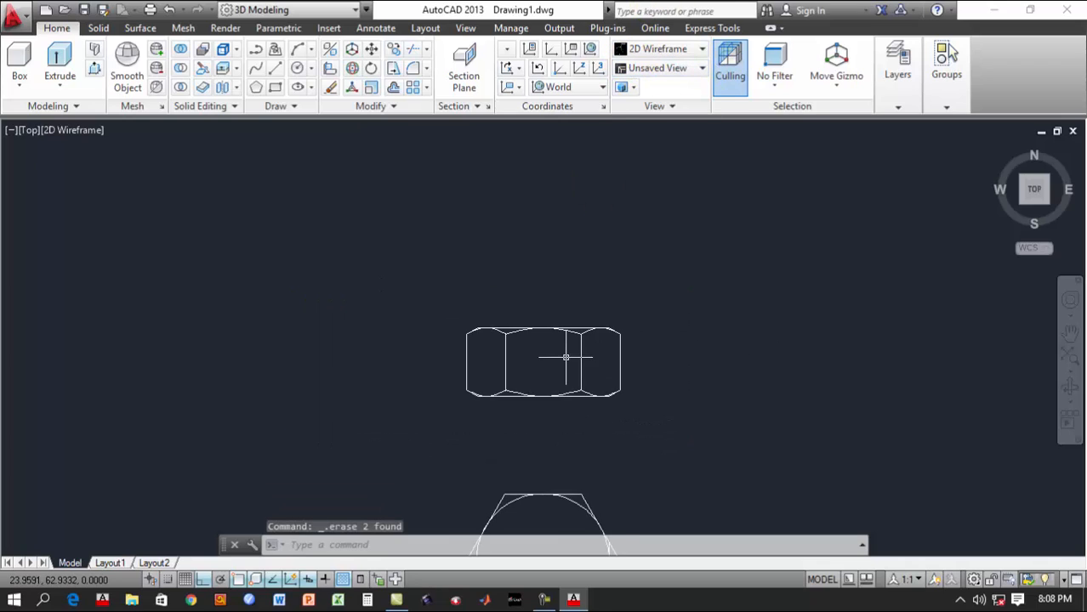
mouse_move(572, 356)
middle_down()
mouse_move(555, 308)
mouse_move(507, 354)
middle_up()
scroll(556, 308, up, 2)
scroll(516, 296, up, 2)
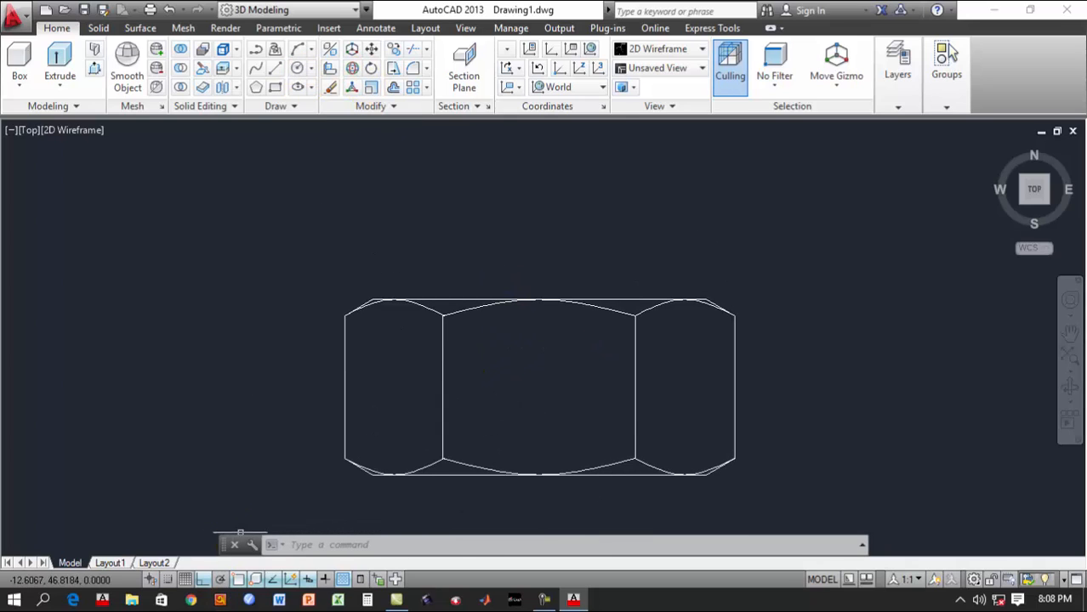
click(274, 73)
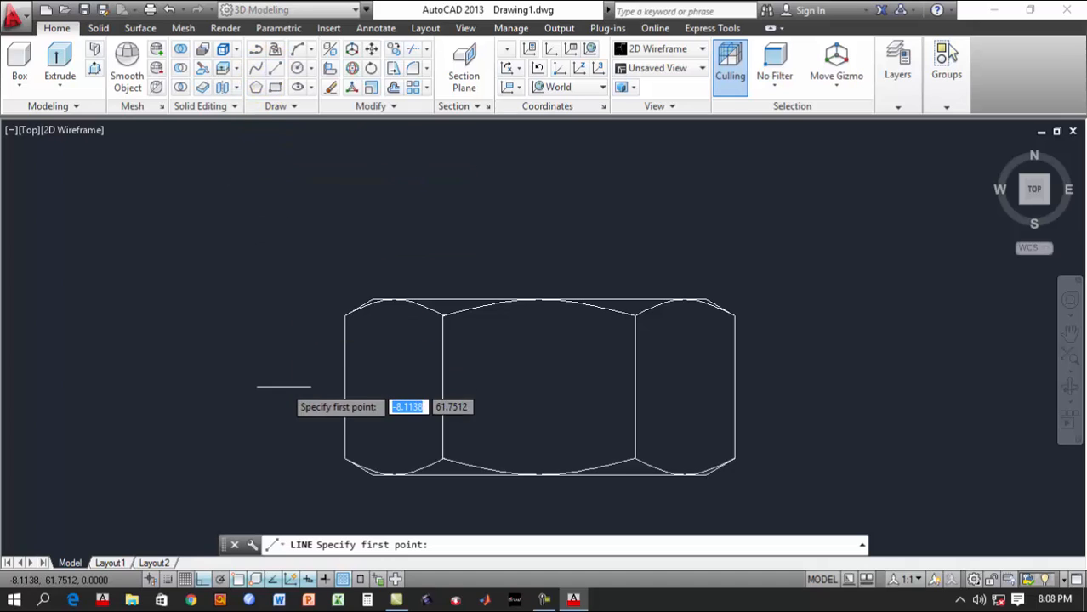
click(326, 391)
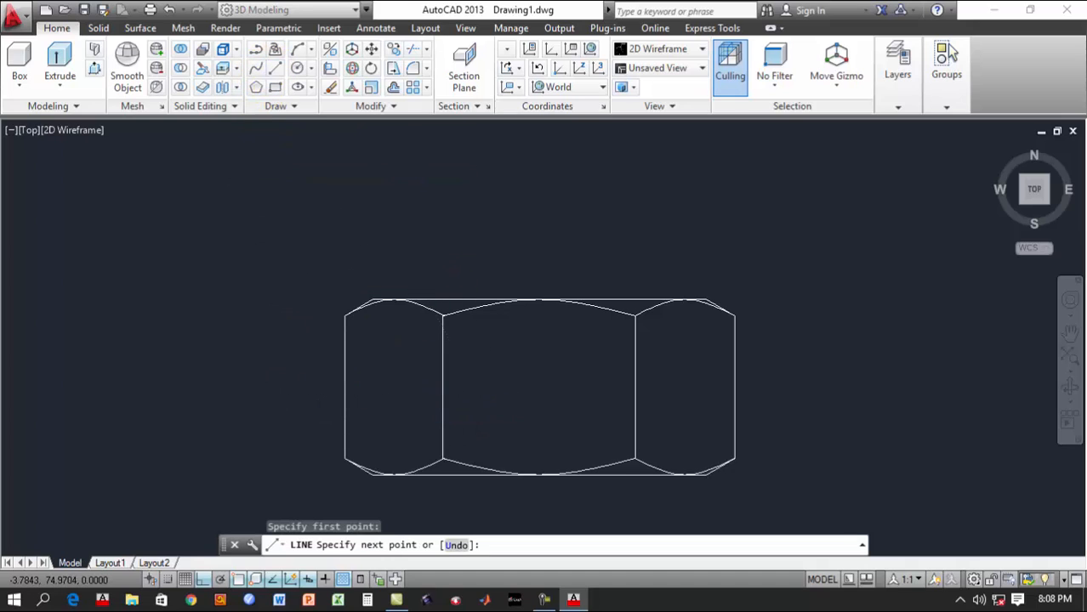
click(325, 257)
click(493, 257)
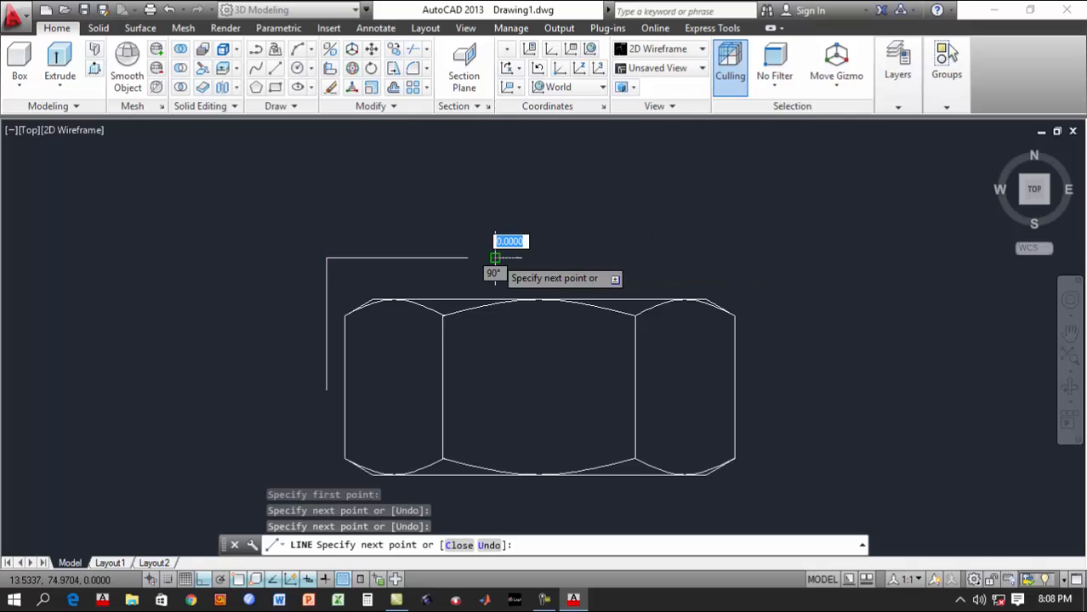
right_click(495, 259)
click(514, 269)
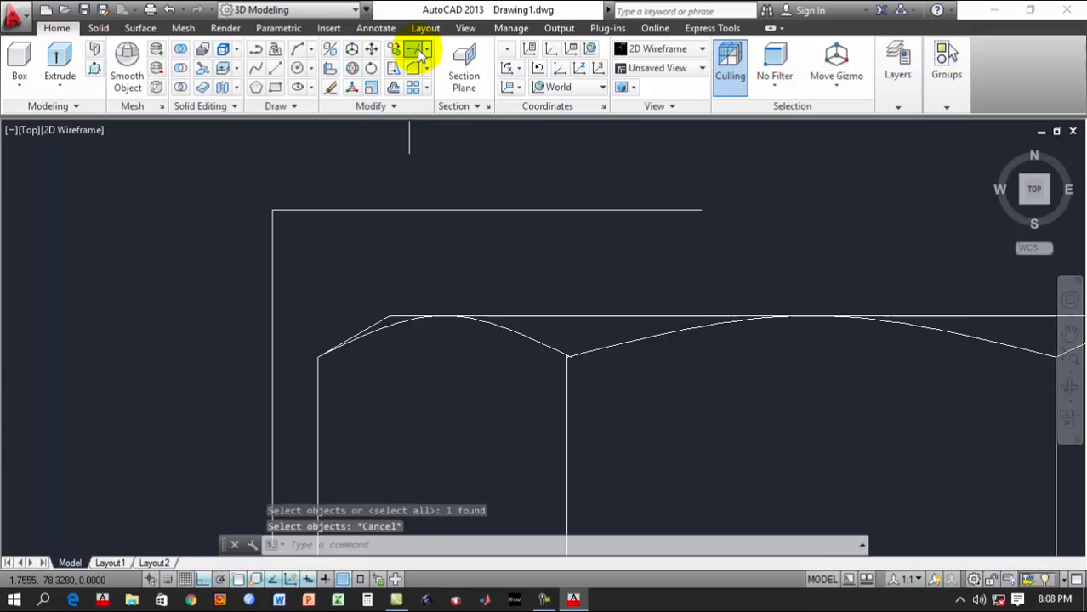
Extend the upper-left sloping chamfer line at both ends to meet the new vertical and horizontal lines
click(417, 51)
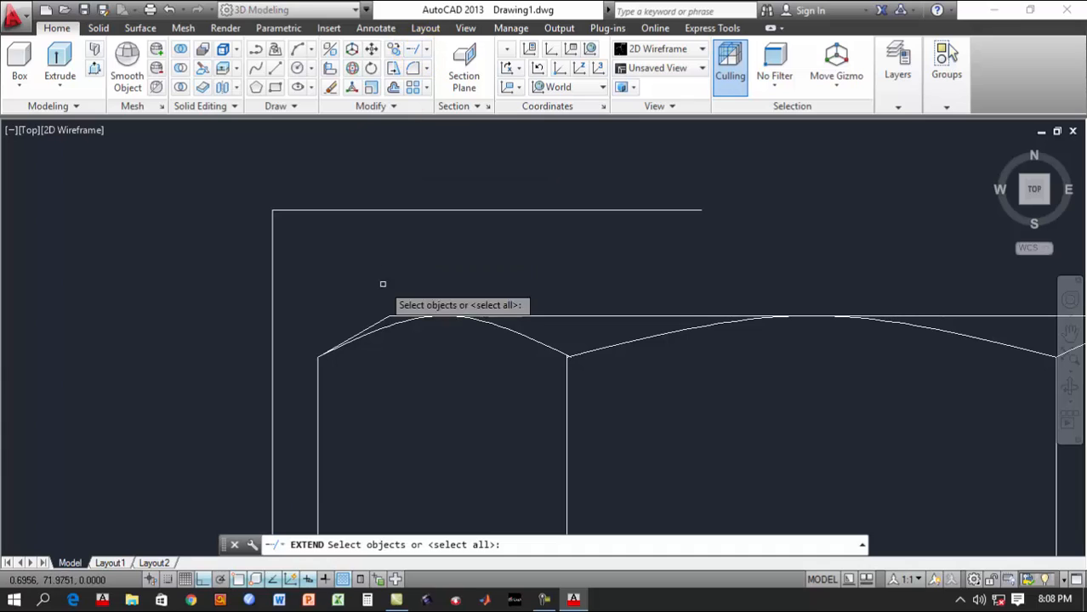
key(Return)
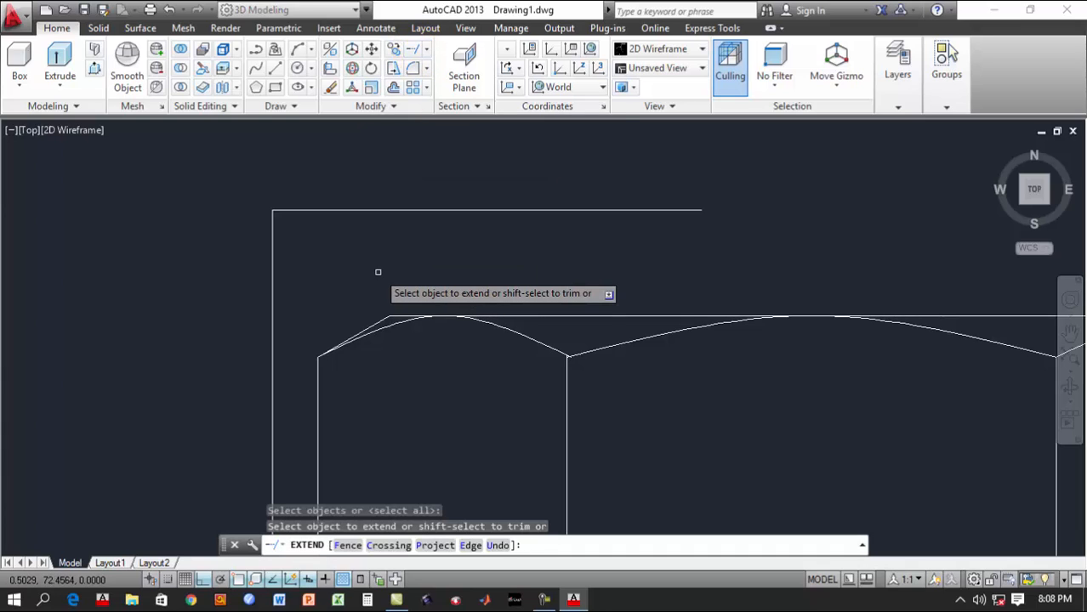
click(378, 322)
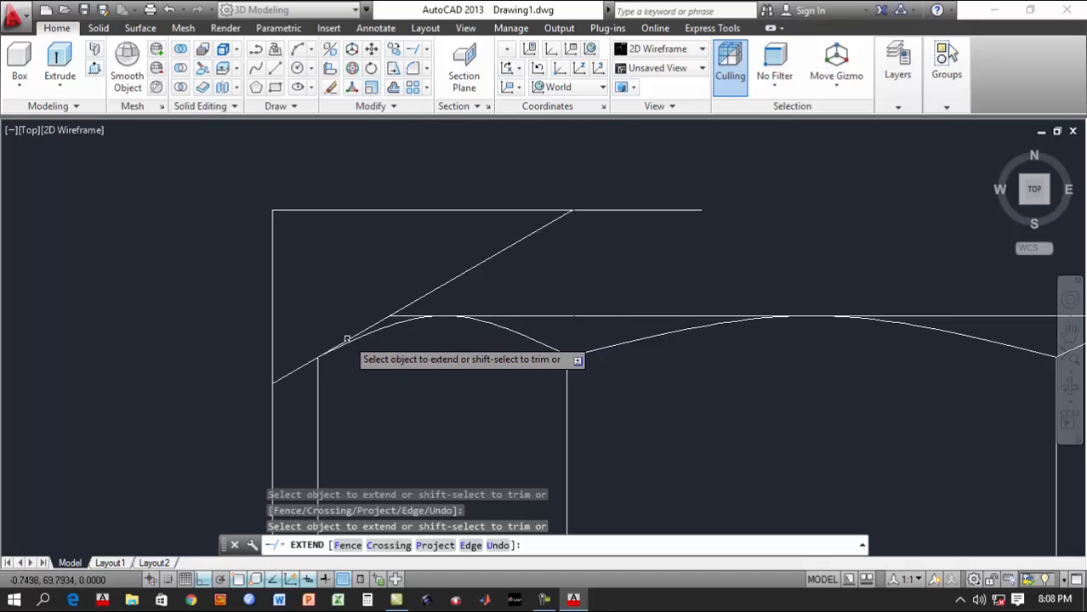
scroll(349, 333, down, 2)
middle_drag(413, 347, 398, 270)
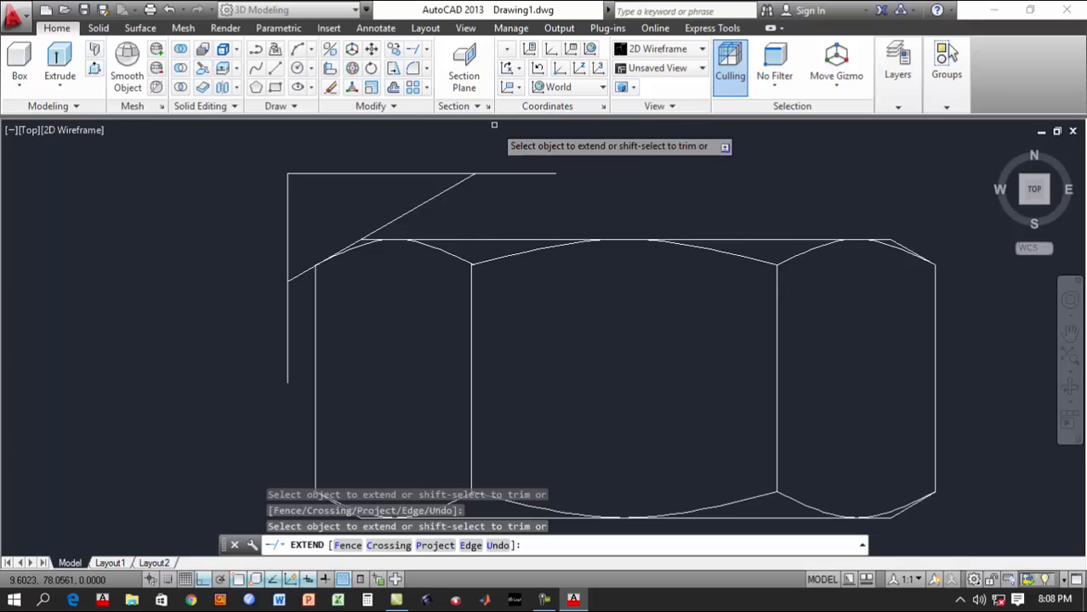
Trim the overhanging ends of the horizontal and vertical reference lines at the sloping chamfer line, leaving a closed triangle
click(434, 49)
click(432, 85)
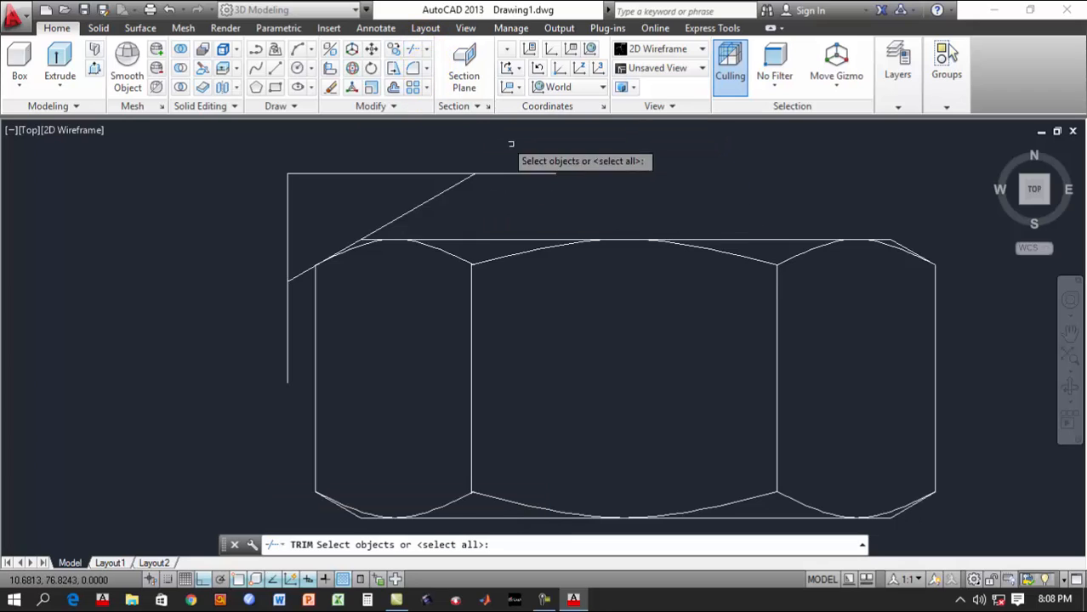
key(Return)
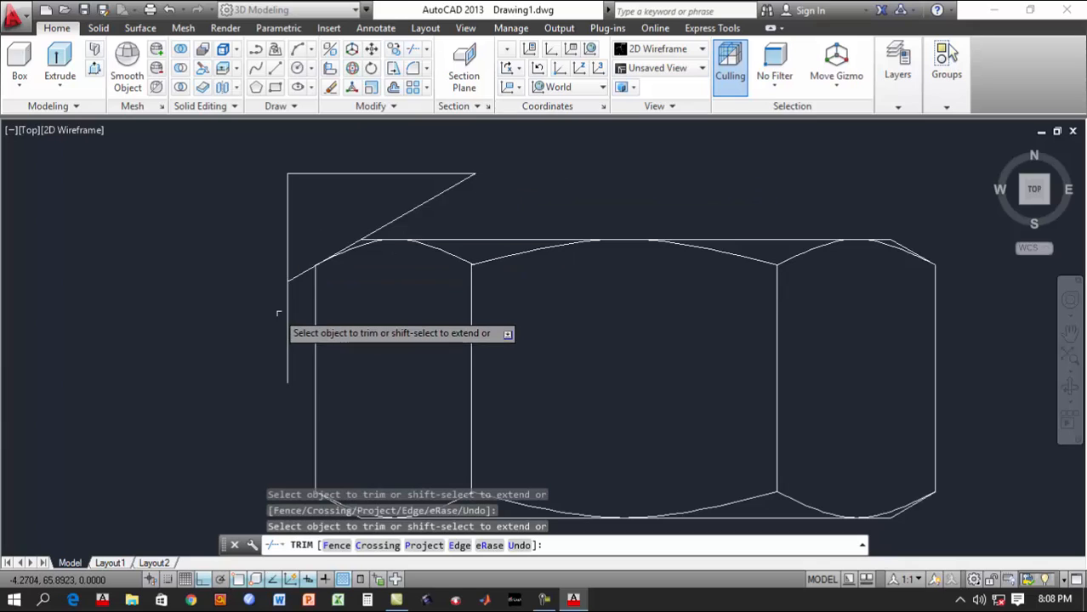
scroll(350, 298, down, 2)
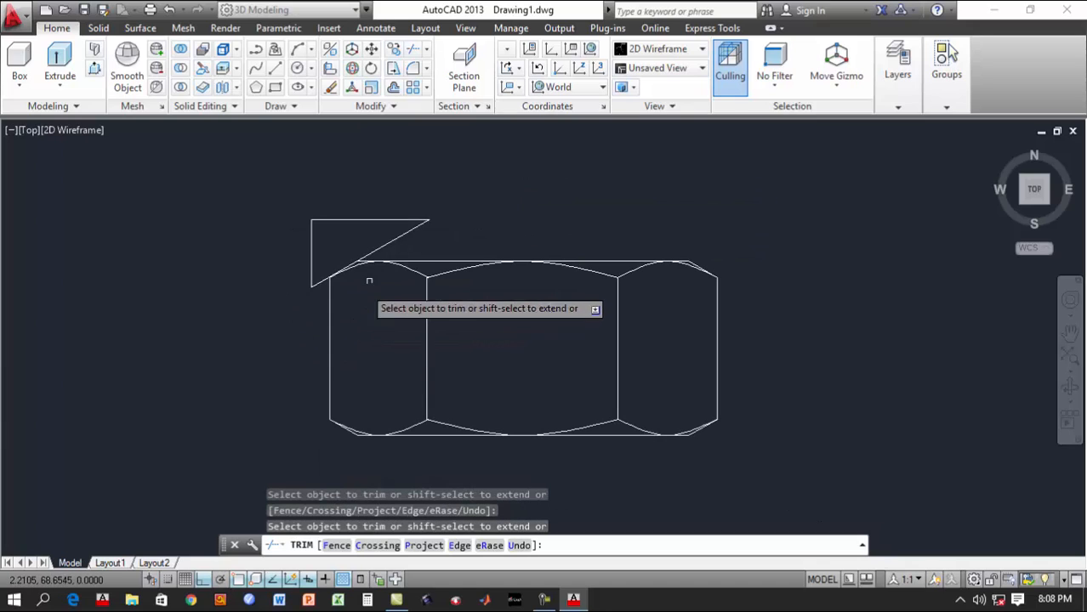
Create a region from the three lines of the triangle at the front view's upper-left corner
click(293, 107)
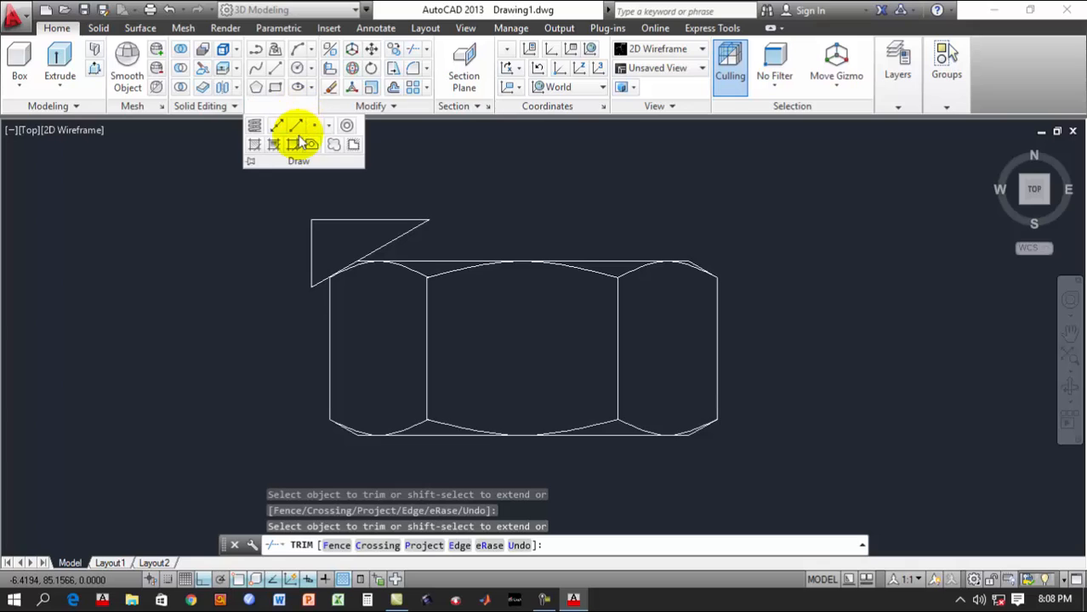
click(312, 145)
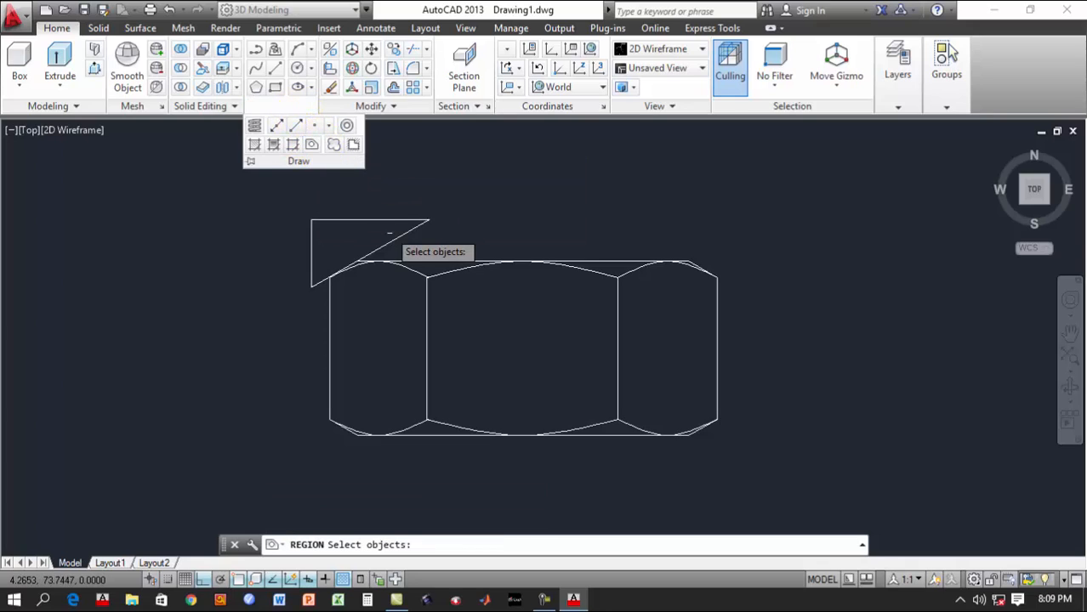
click(397, 230)
click(311, 248)
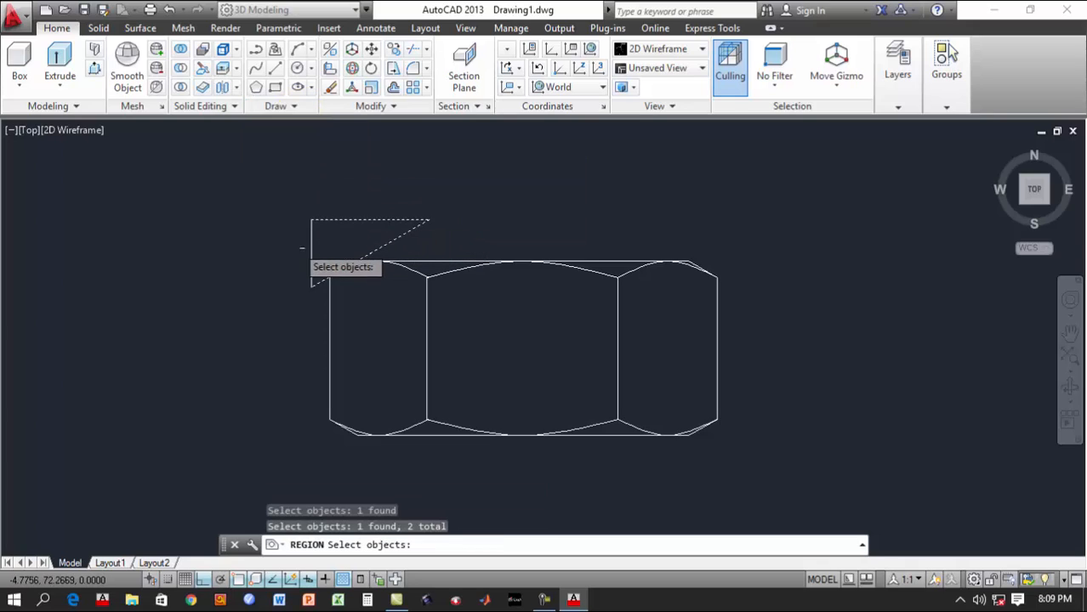
click(314, 245)
click(312, 238)
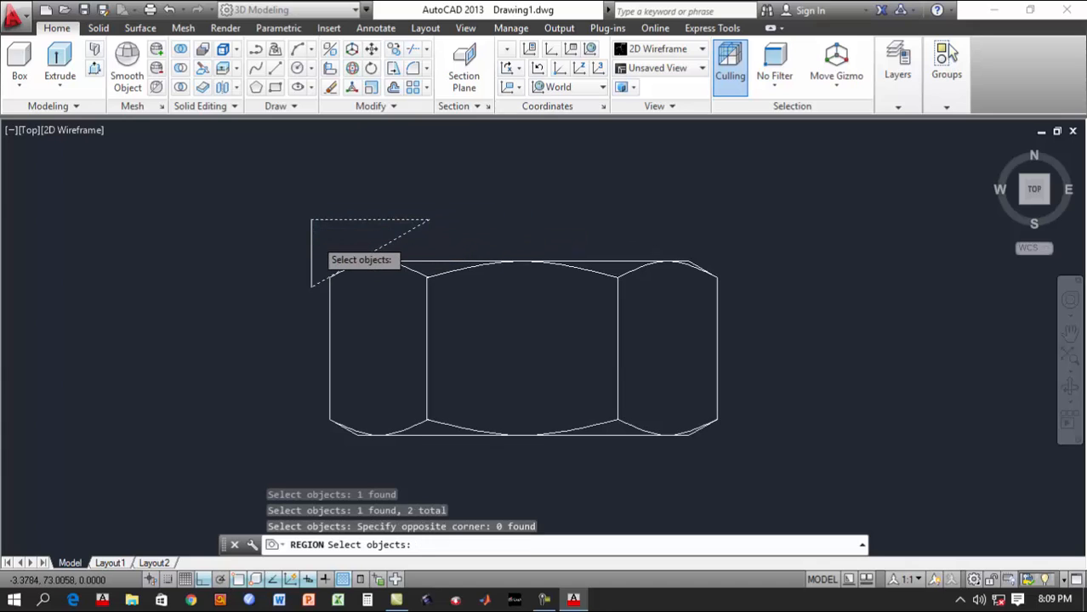
click(311, 238)
key(Return)
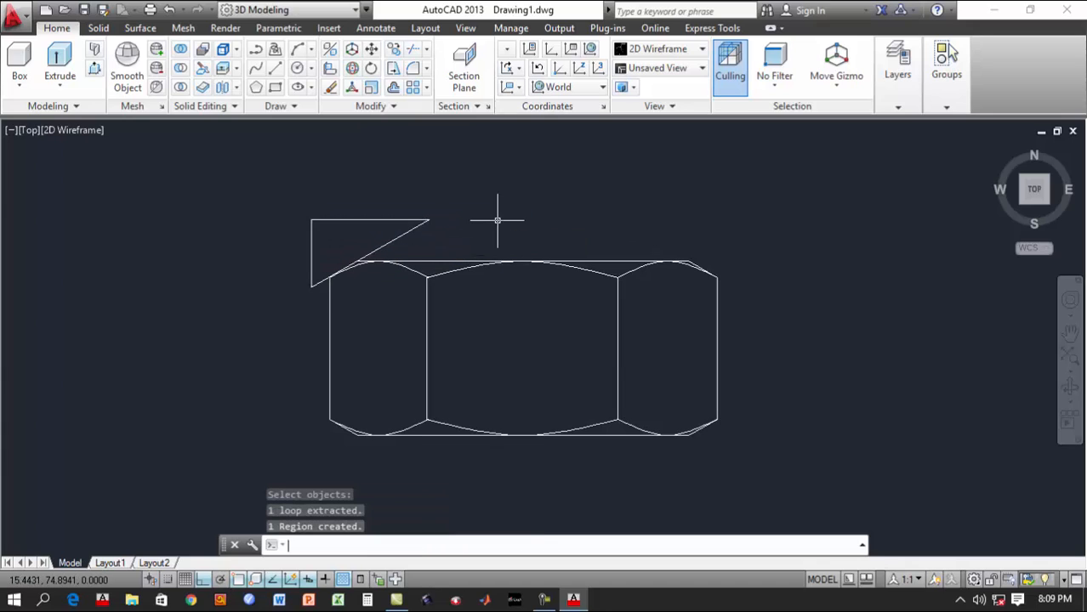
Switch the drawing to the SW Isometric view with both the front view and the hexagon visible
scroll(522, 255, down, 5)
mouse_move(526, 284)
middle_down()
mouse_move(455, 250)
mouse_move(502, 242)
mouse_move(482, 262)
middle_up()
scroll(455, 251, up, 3)
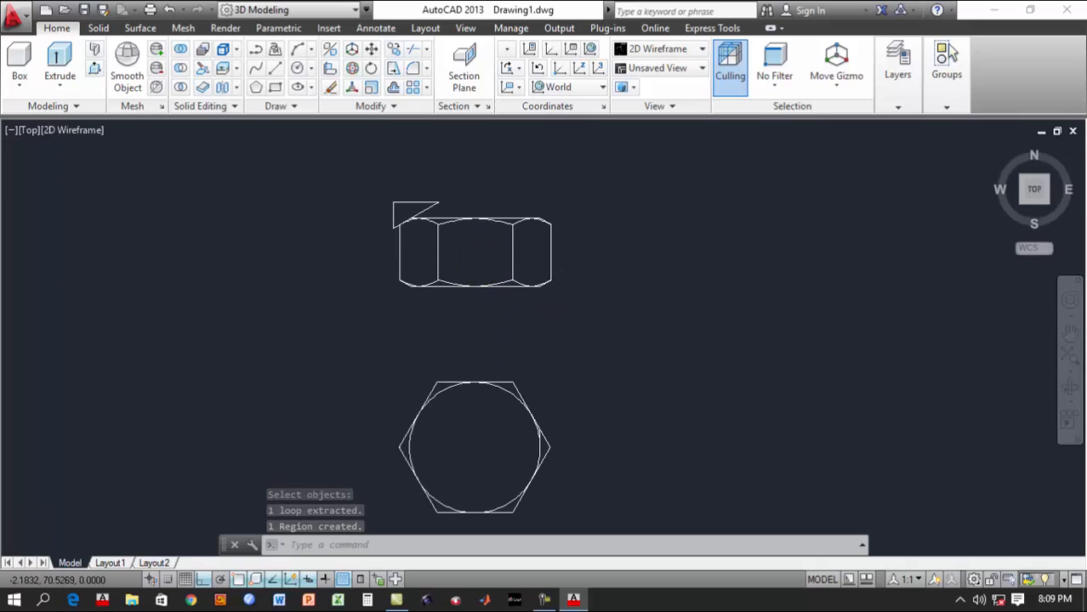
click(644, 67)
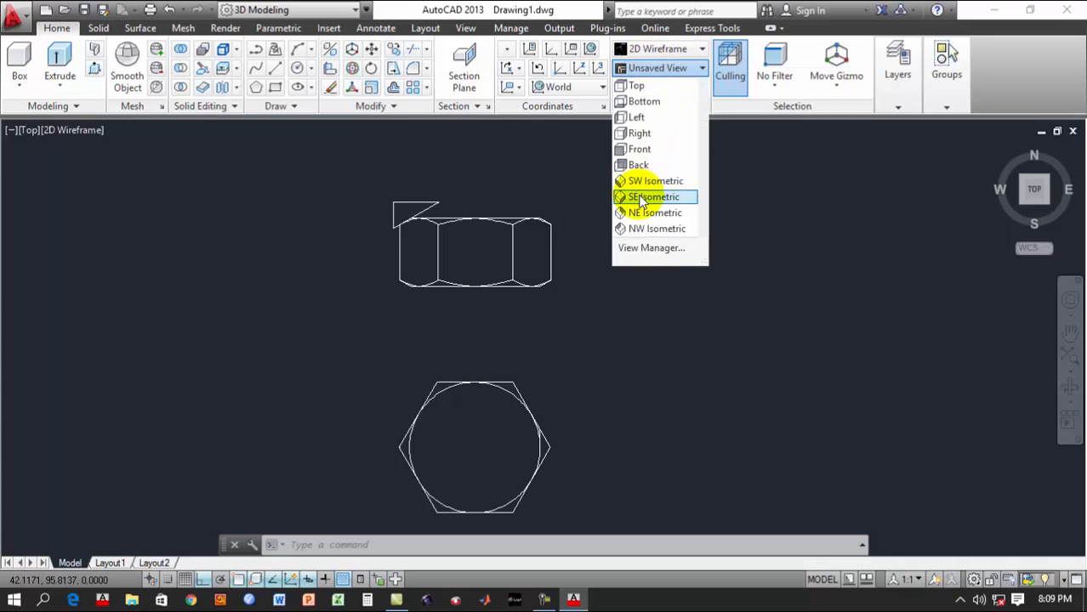
click(648, 197)
click(659, 68)
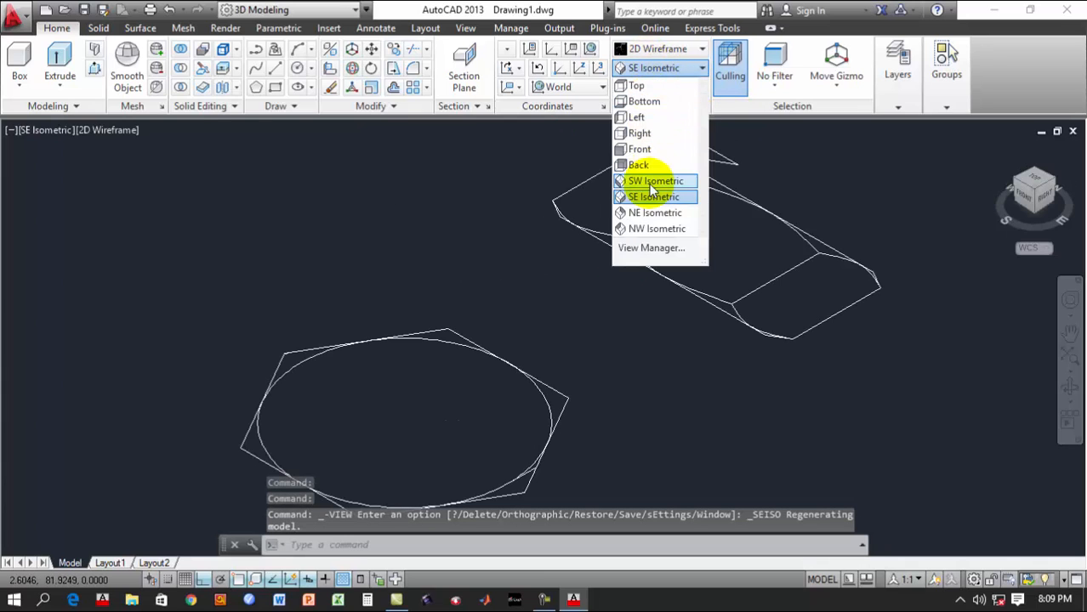
click(650, 180)
scroll(607, 307, down, 2)
middle_drag(606, 308, 572, 323)
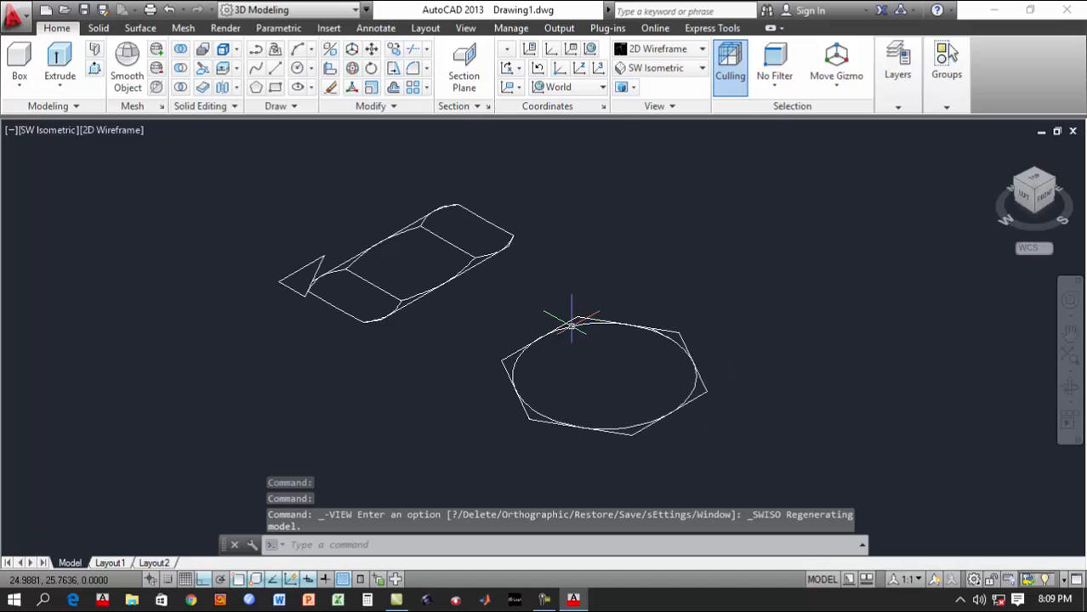
Extrude the hexagon to a height of 18 mm, leaving the inscribed circle as it is
click(59, 60)
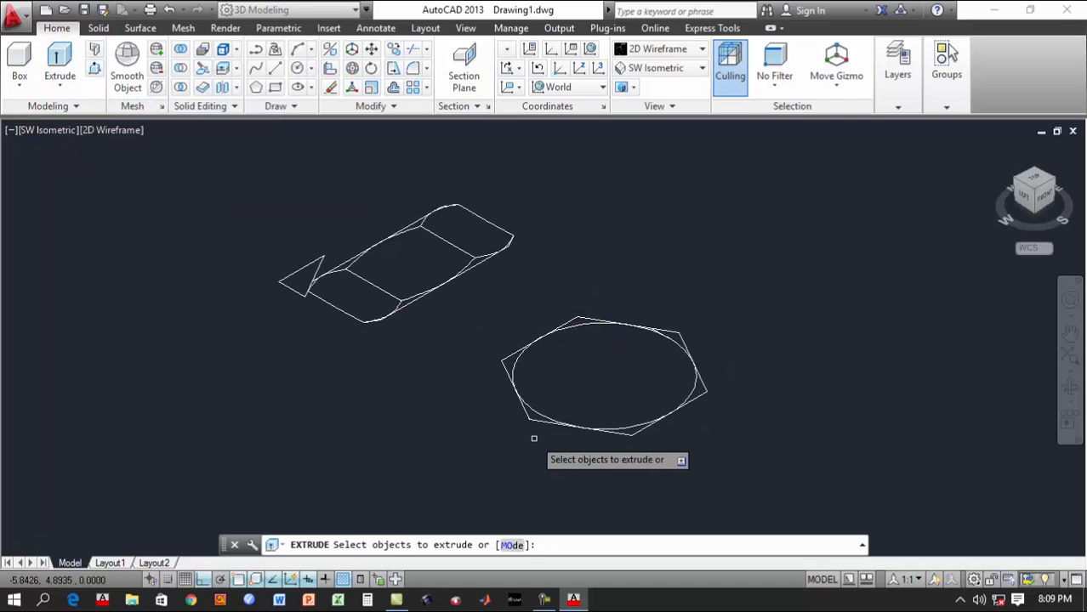
scroll(534, 438, up, 2)
scroll(509, 437, down, 2)
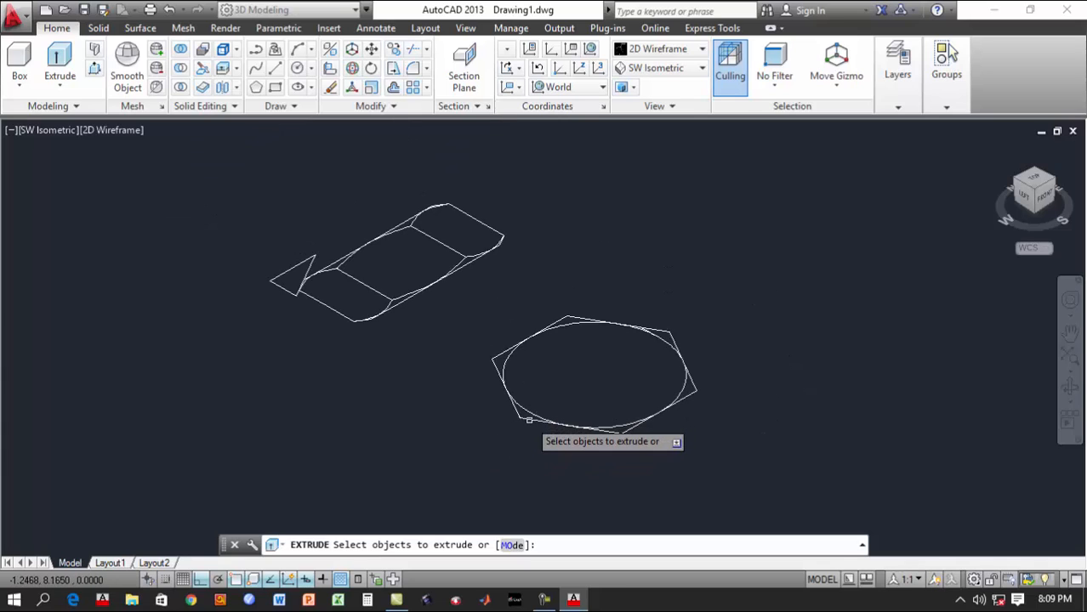
click(528, 420)
key(Return)
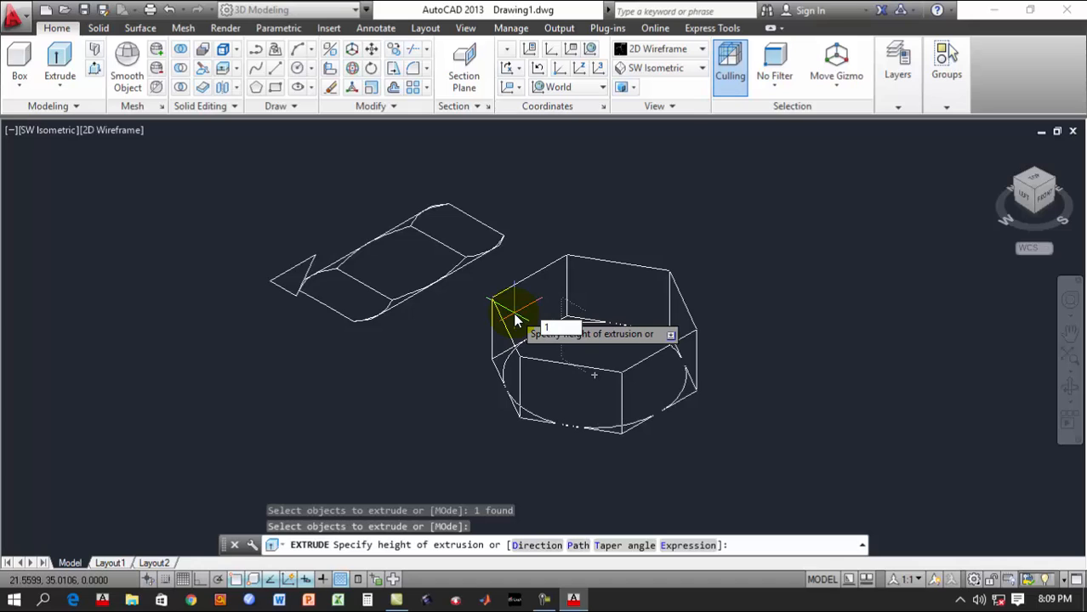
key(Return)
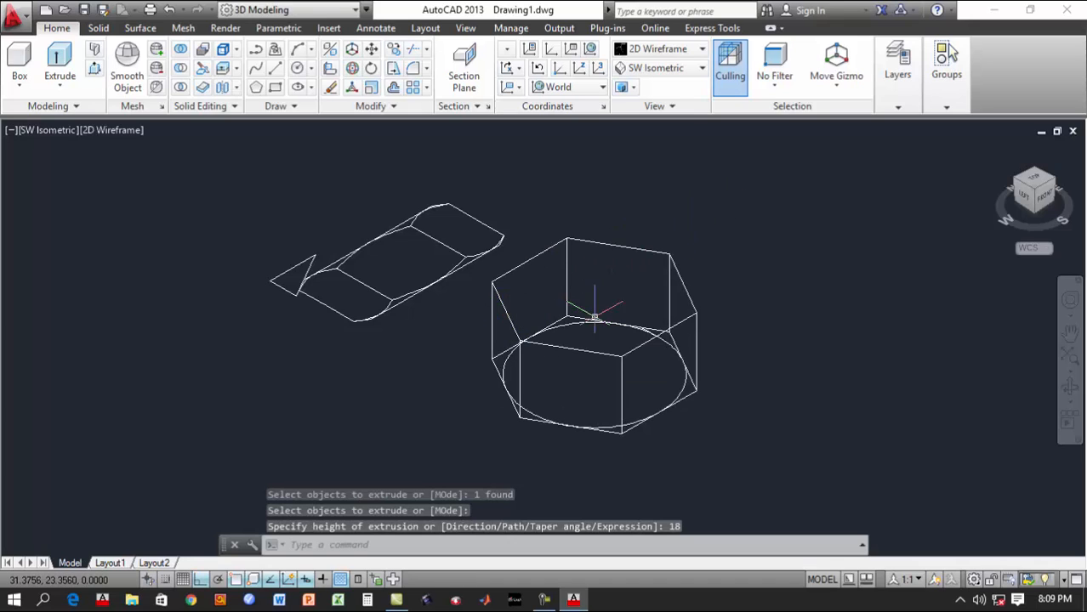
scroll(616, 335, down, 2)
scroll(615, 335, up, 2)
middle_drag(614, 336, 526, 371)
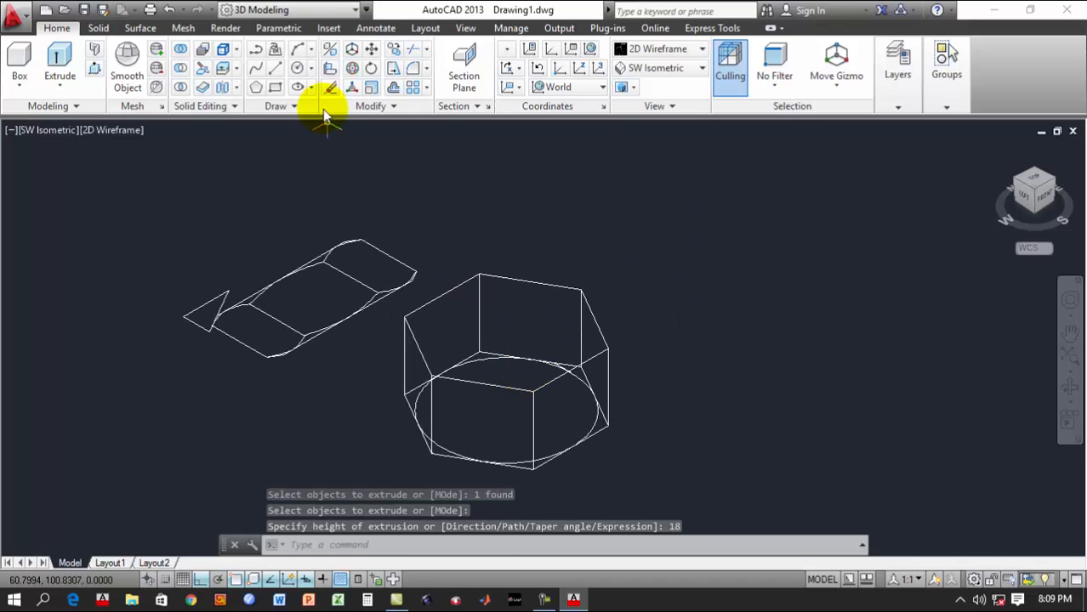
Move the inscribed circle to the prism's top face, using a bottom corner and the top corner directly above it as reference points
click(352, 49)
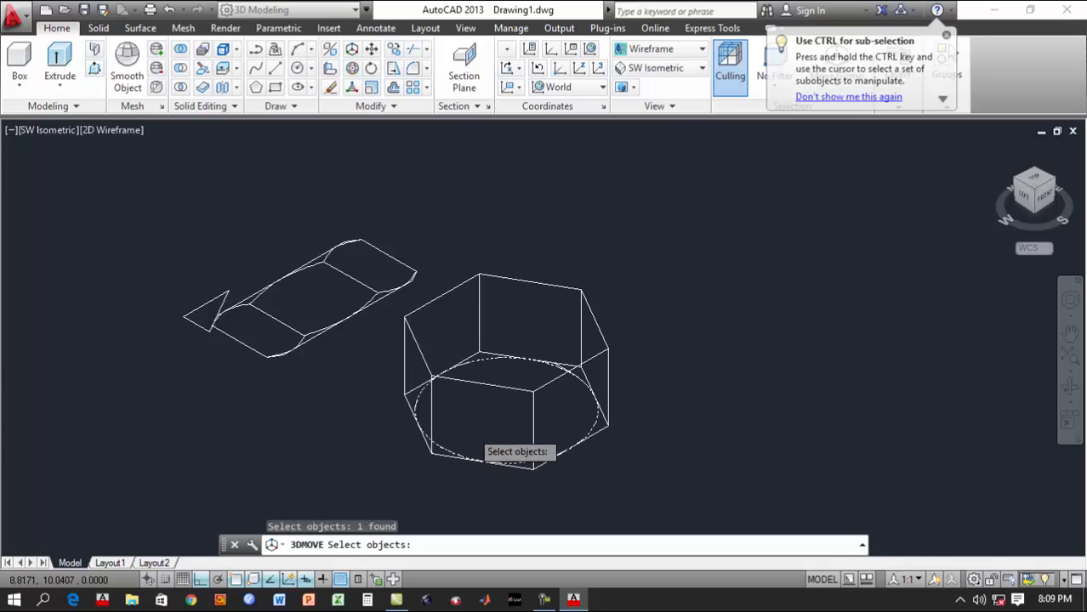
key(Return)
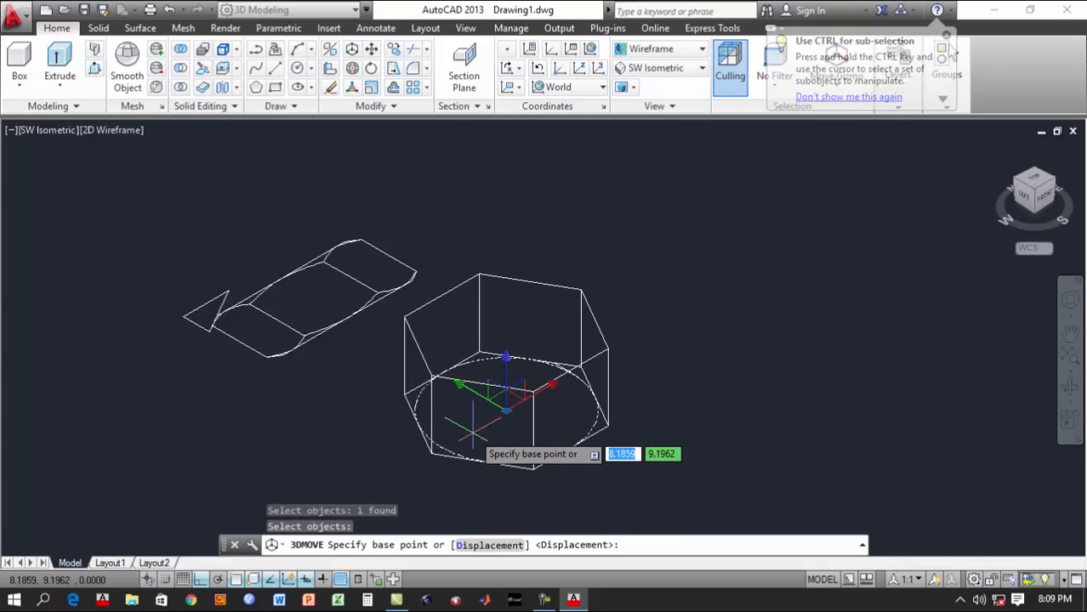
scroll(441, 452, up, 2)
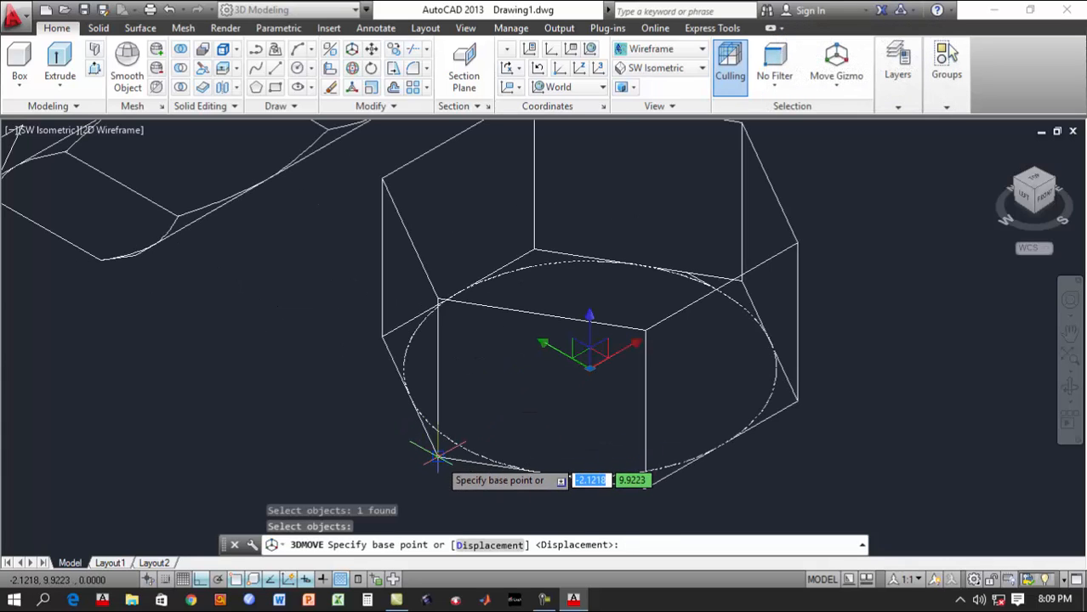
click(438, 456)
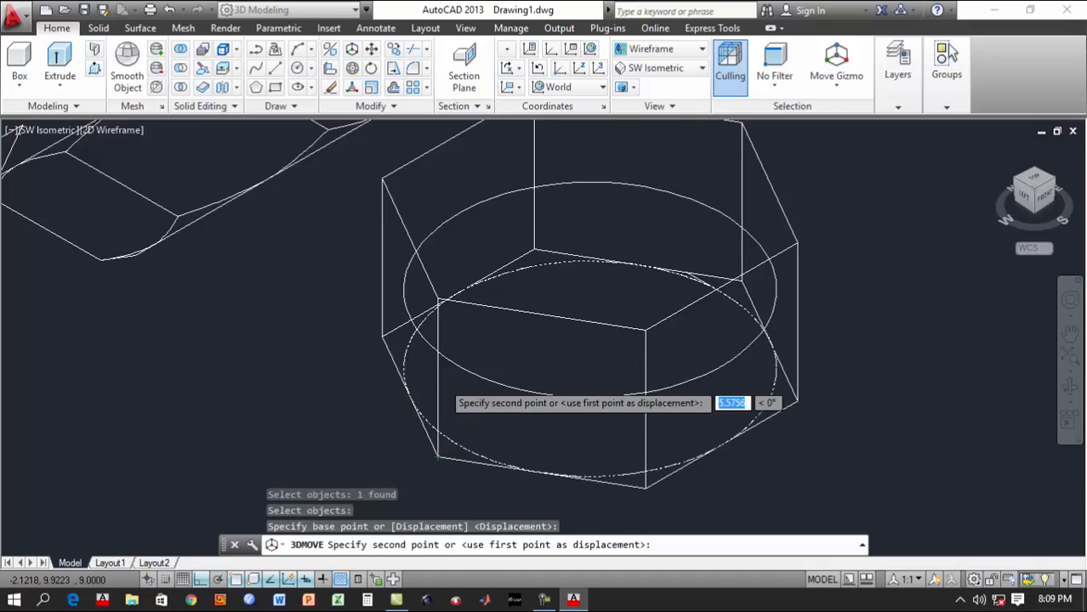
click(438, 299)
scroll(565, 315, down, 2)
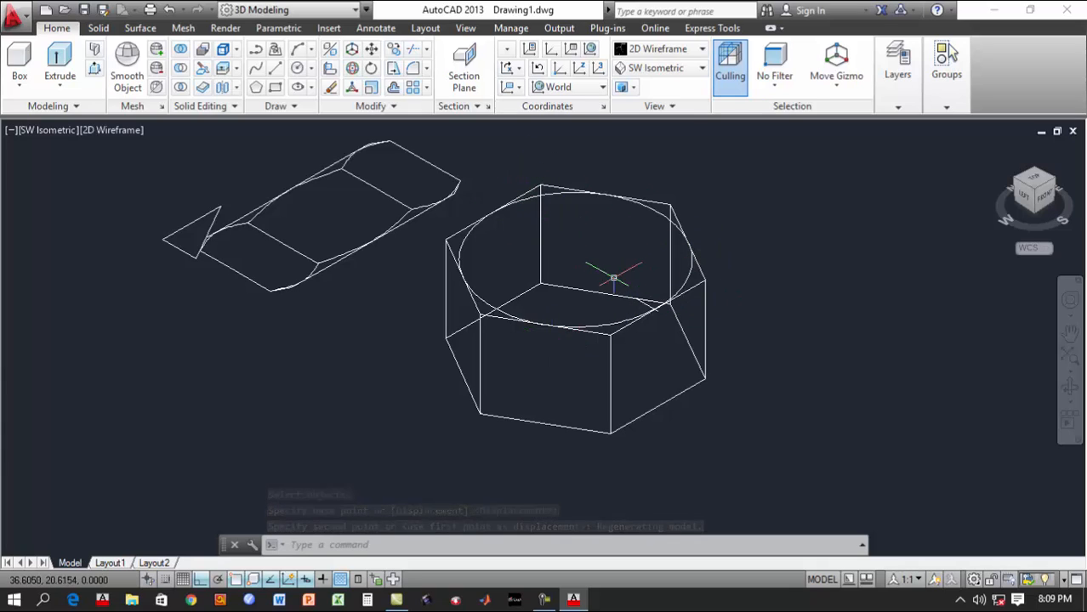
middle_drag(600, 262, 622, 261)
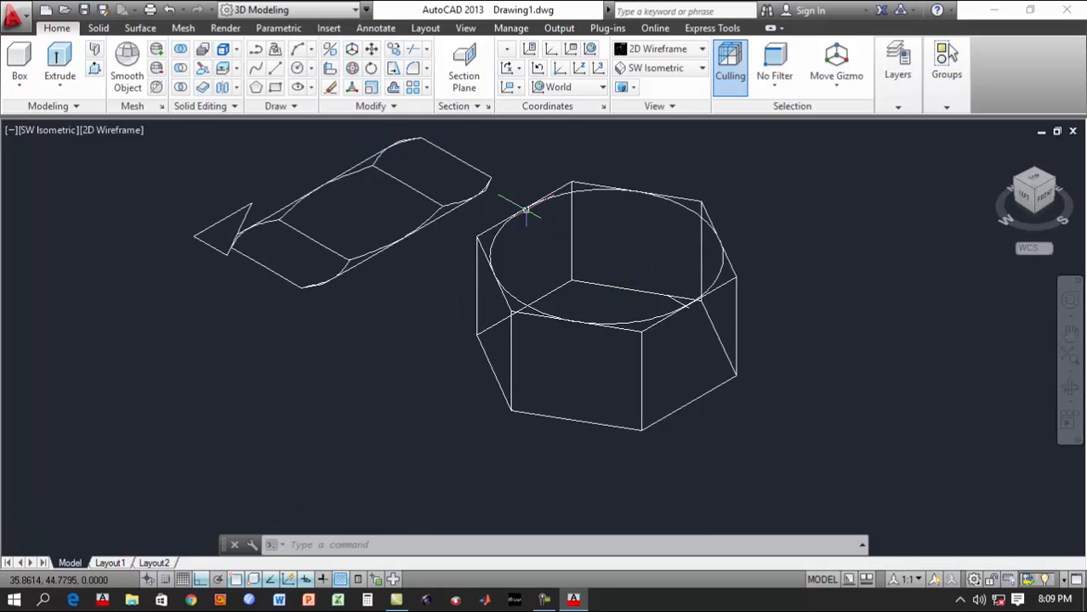
Rotate the triangular region about the X axis with 3D Rotate so that it stands upright
click(352, 71)
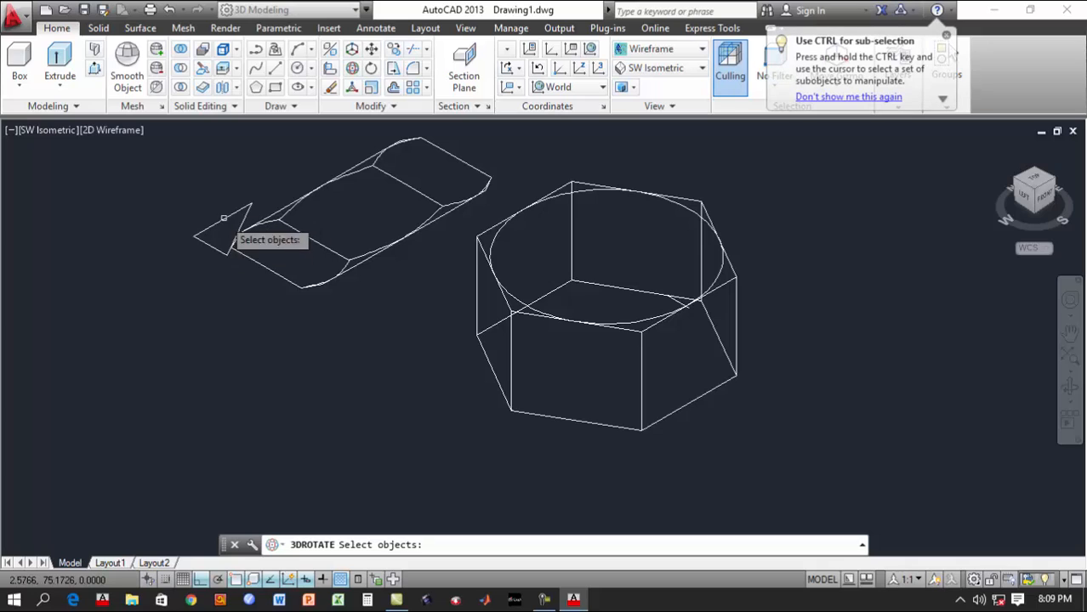
click(215, 248)
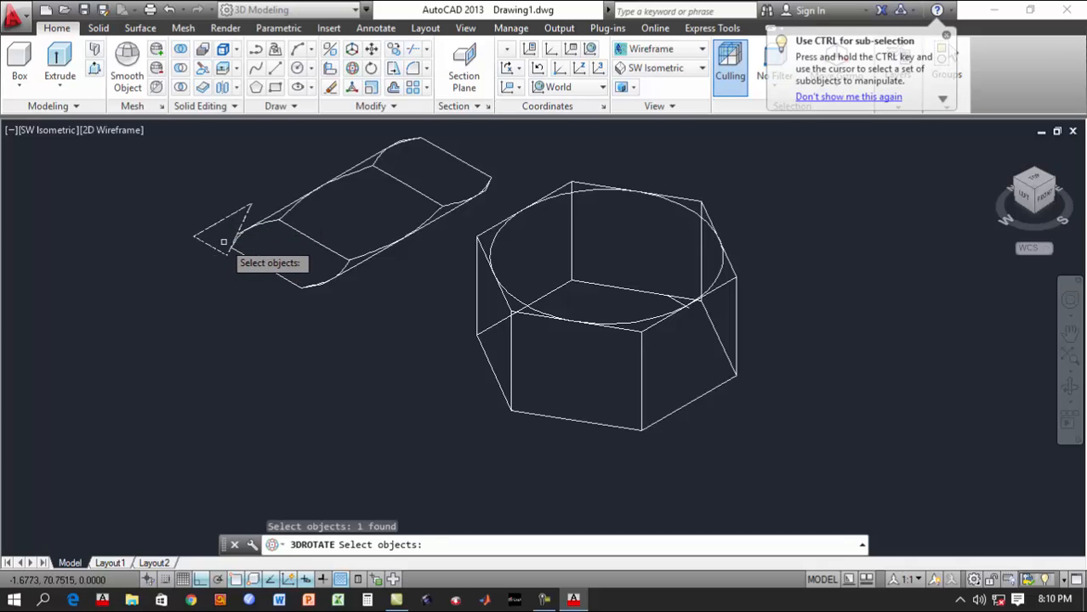
key(Return)
scroll(213, 242, up, 2)
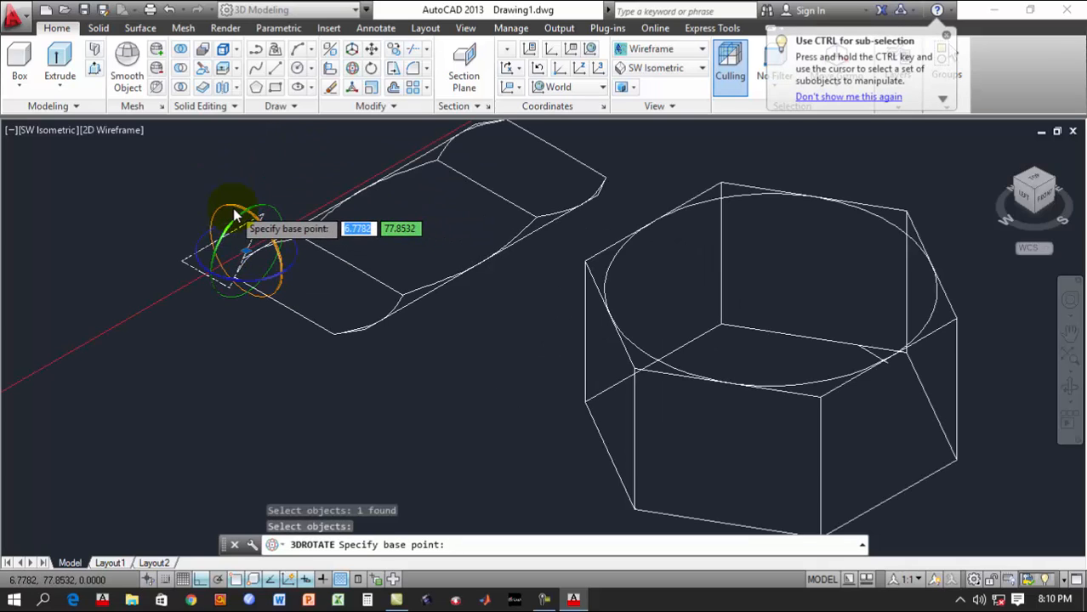
click(233, 208)
click(247, 211)
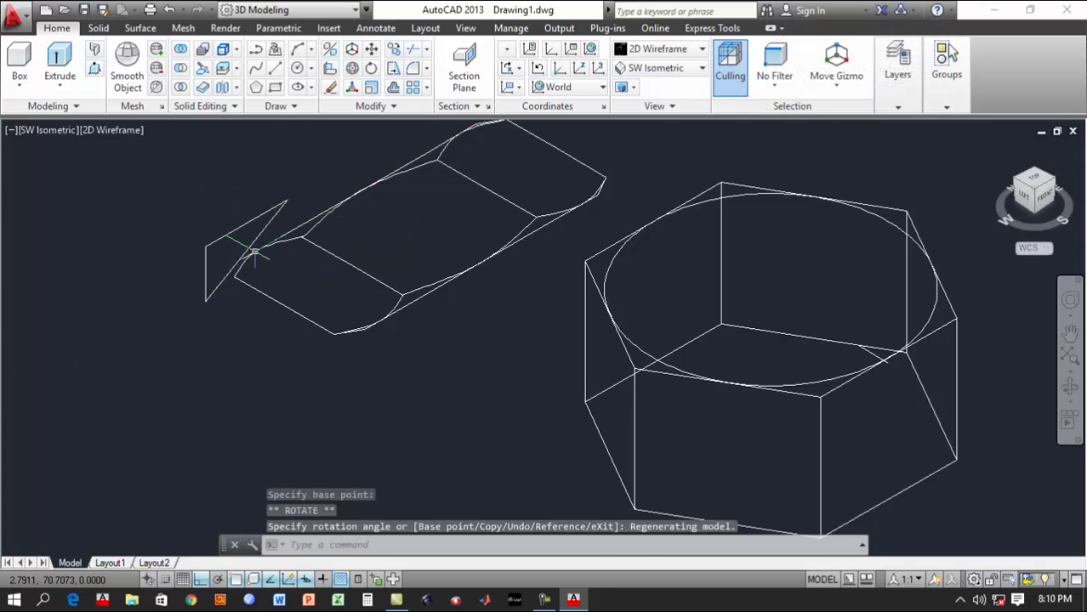
scroll(526, 353, down, 2)
scroll(434, 331, up, 2)
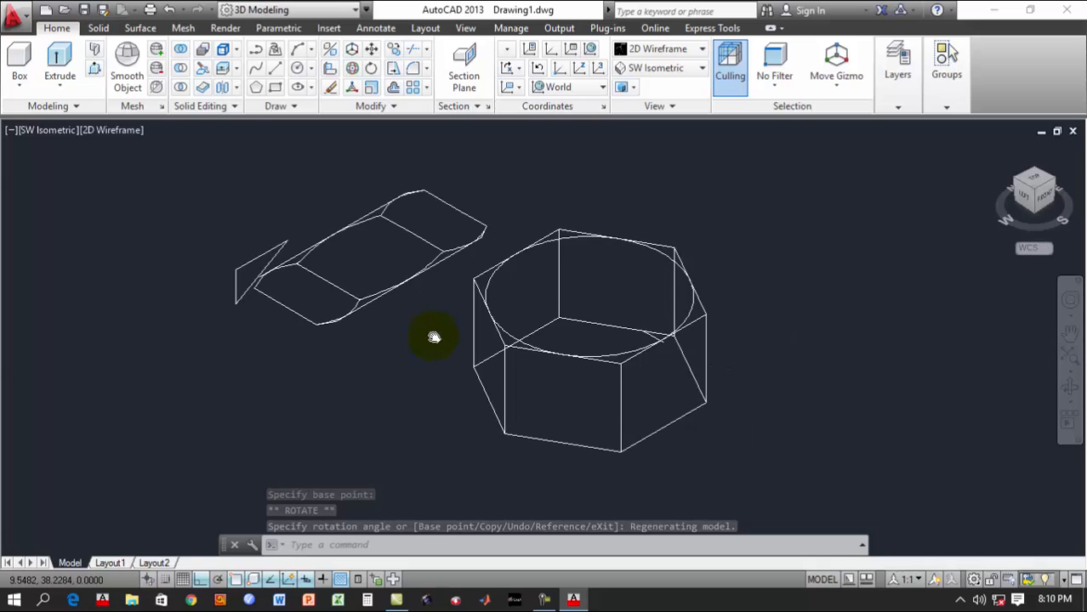
scroll(437, 325, down, 2)
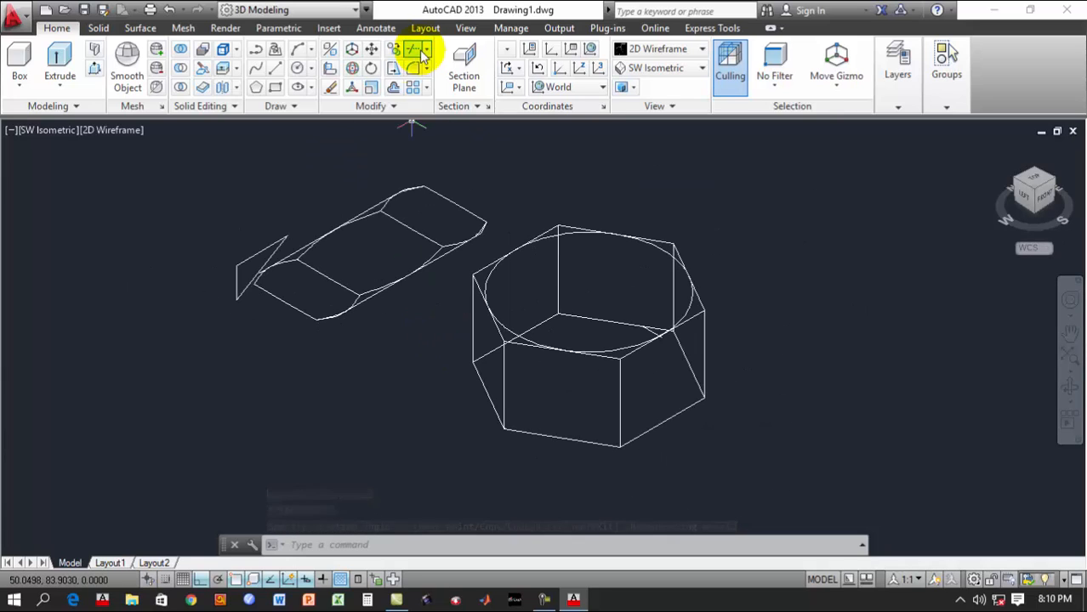
Move the upright triangular region from the end of the front view's top edge to the circle's quadrant point nearest the prism's corner
click(374, 55)
scroll(442, 332, up, 3)
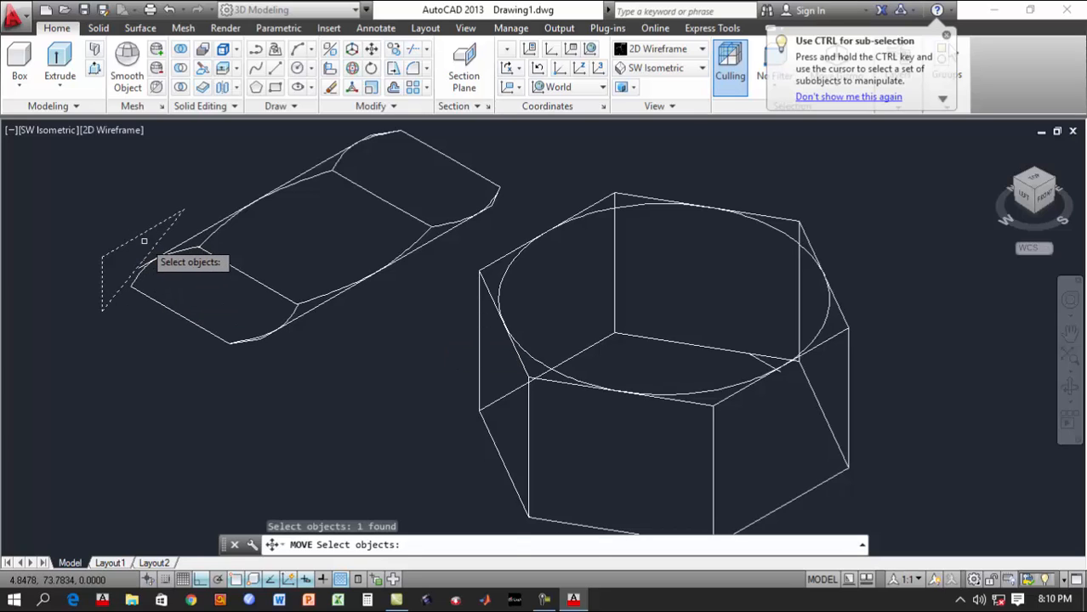
key(Return)
scroll(146, 264, up, 3)
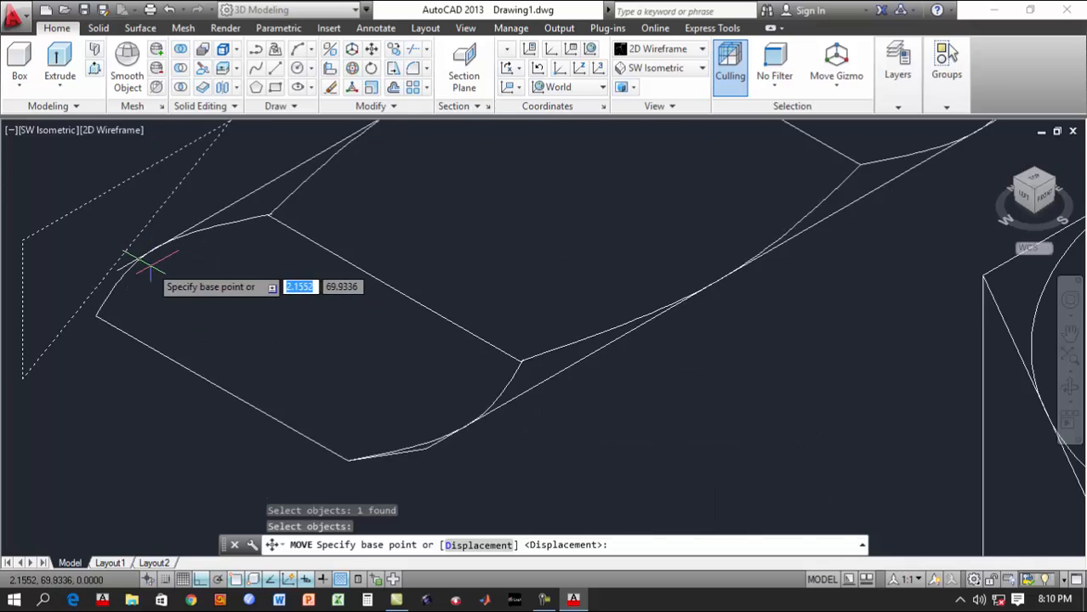
scroll(149, 268, up, 2)
click(96, 272)
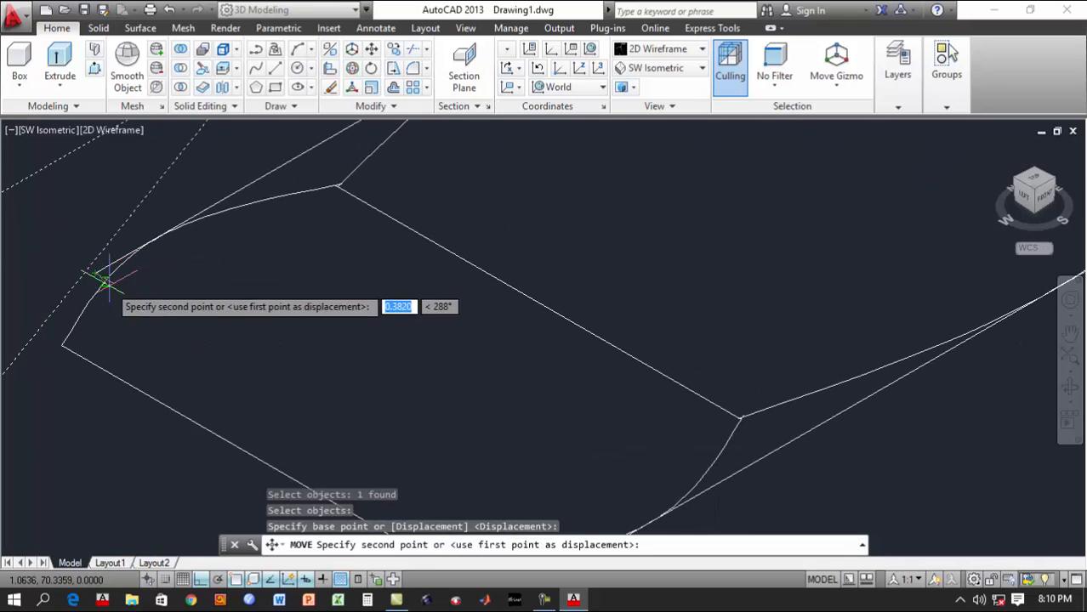
scroll(284, 336, down, 5)
middle_drag(295, 313, 281, 309)
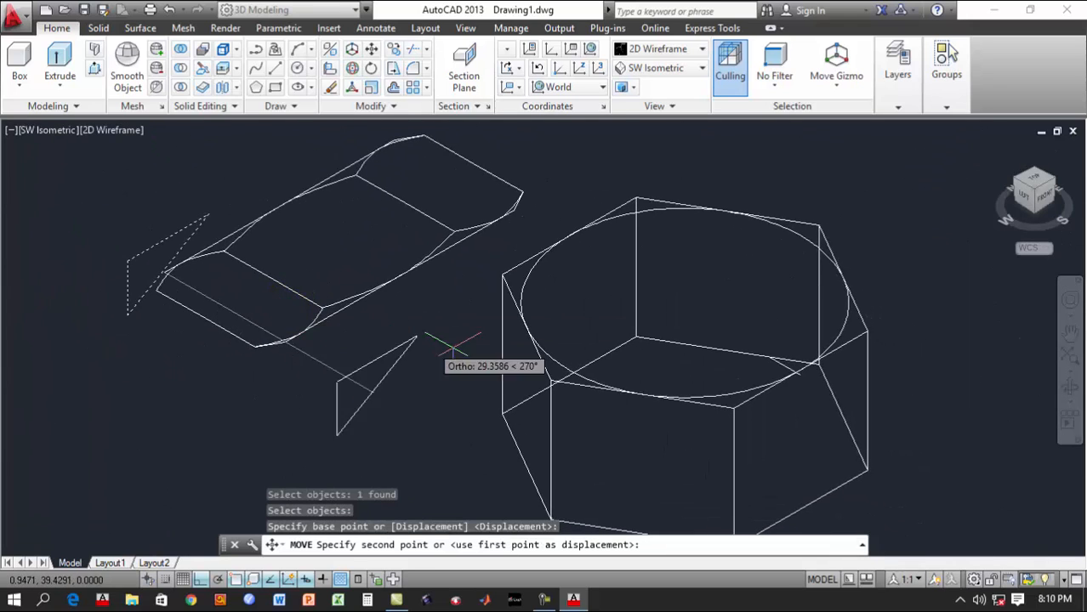
click(568, 368)
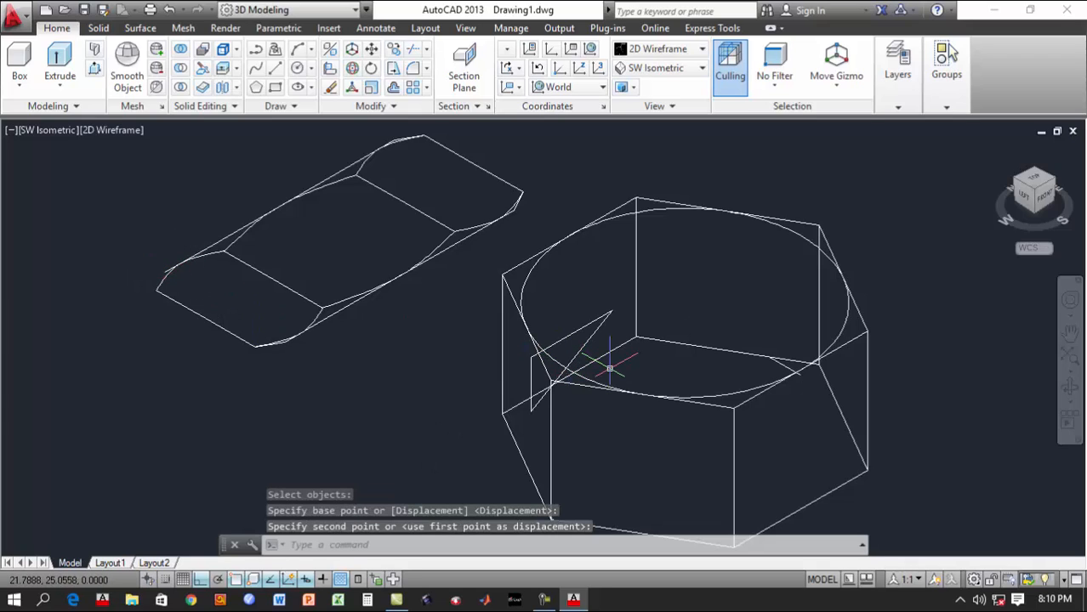
scroll(608, 367, up, 2)
scroll(608, 367, down, 2)
middle_drag(606, 366, 533, 360)
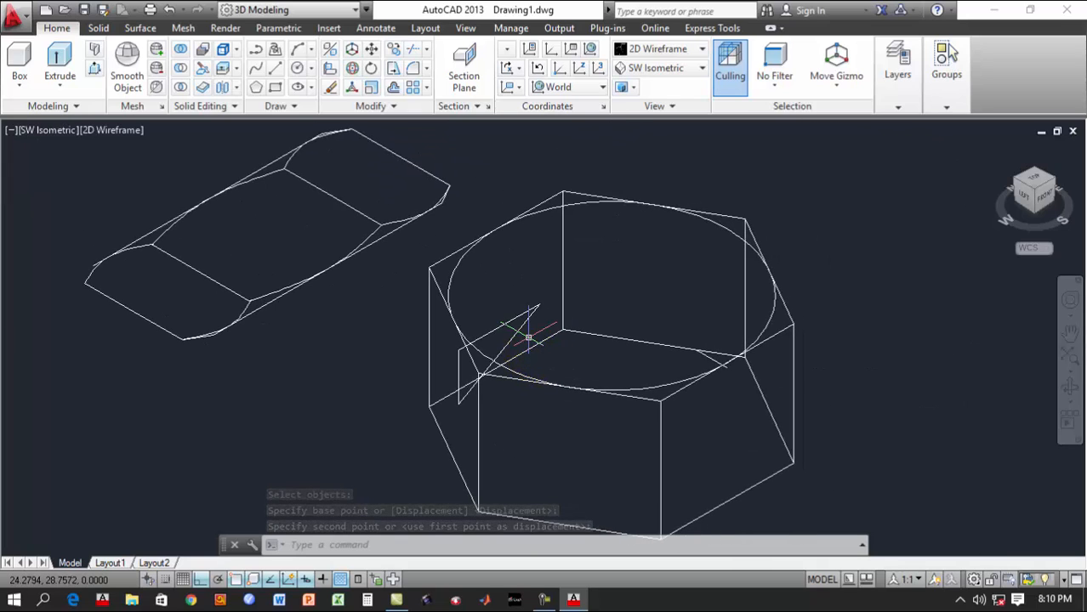
In the Top view, erase the leftover vertical line beside the inscribed circle near the hexagon's right corner
click(668, 68)
click(654, 94)
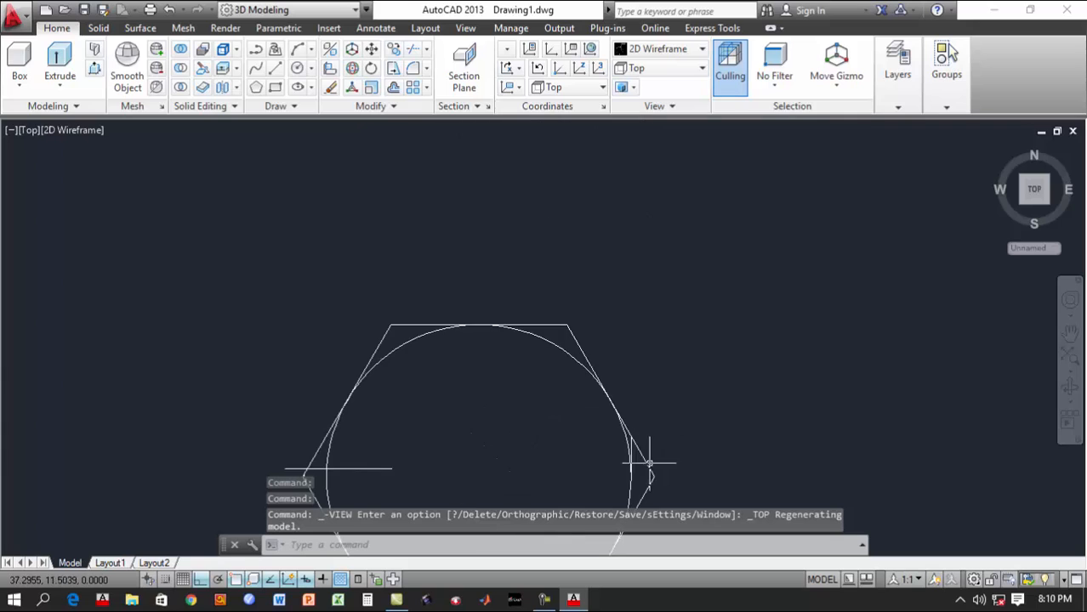
scroll(652, 459, up, 6)
scroll(615, 448, down, 2)
middle_drag(614, 423, 615, 316)
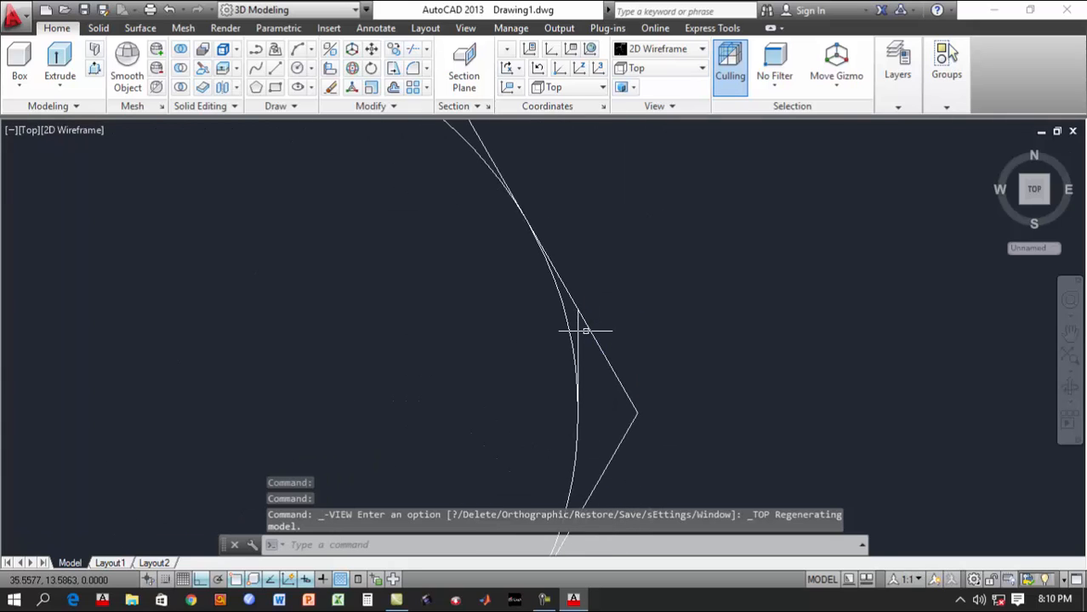
click(578, 324)
key(Delete)
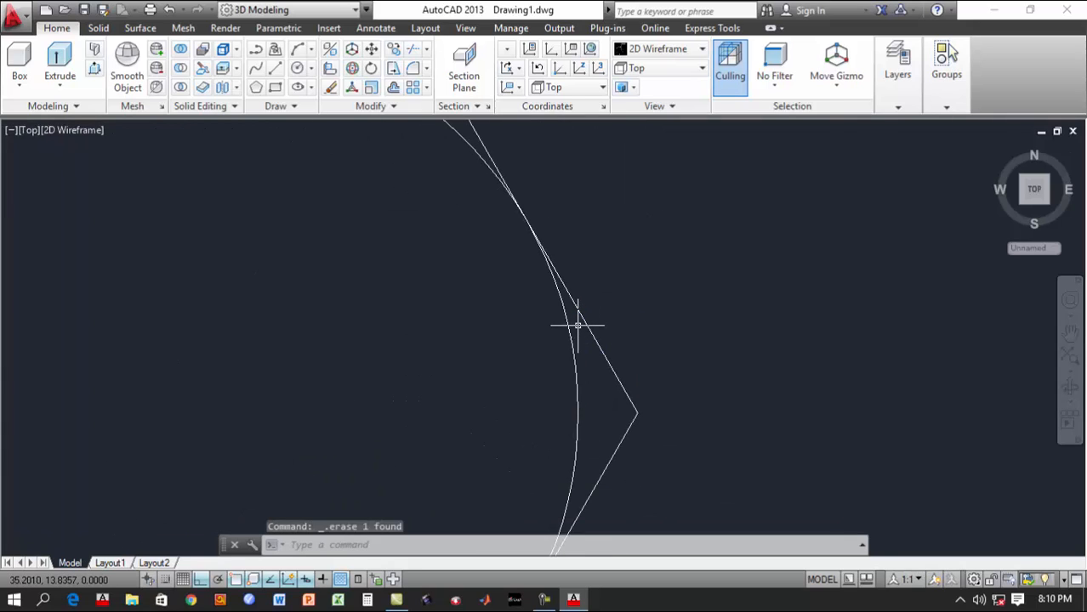
Erase the complete 2D front view of the nut, keeping only the hexagonal prism, circle and triangular region
scroll(418, 221, down, 5)
middle_drag(417, 221, 500, 389)
scroll(386, 182, up, 2)
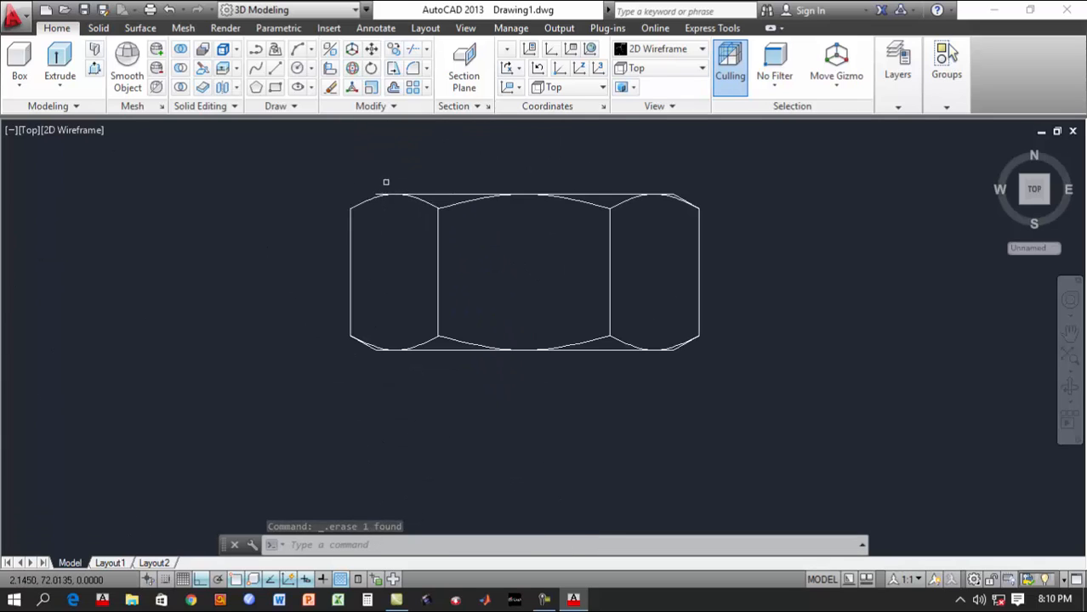
click(758, 435)
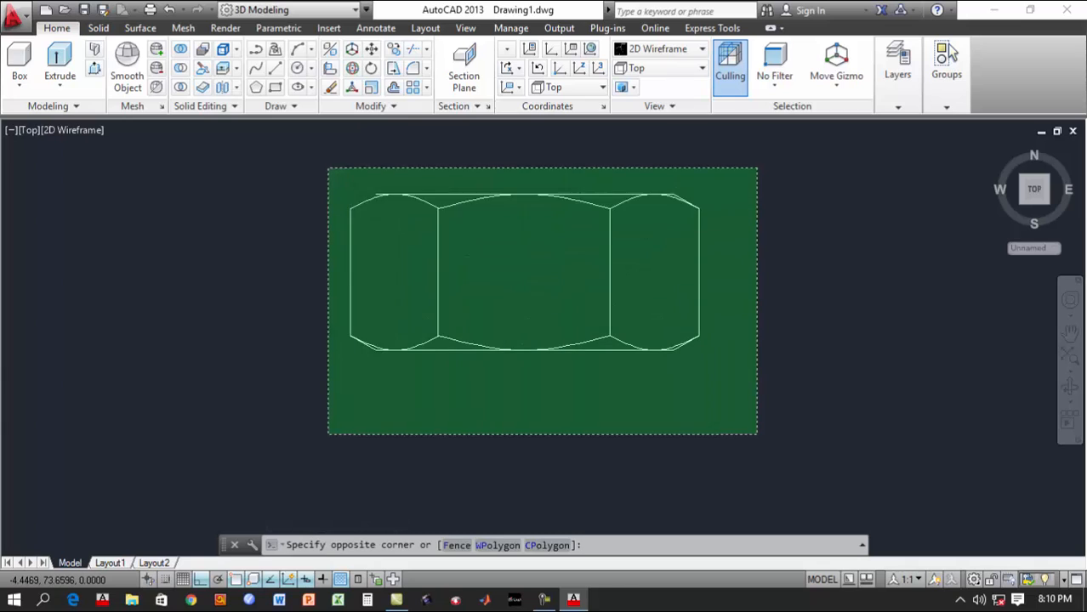
click(324, 174)
key(Delete)
scroll(571, 200, down, 3)
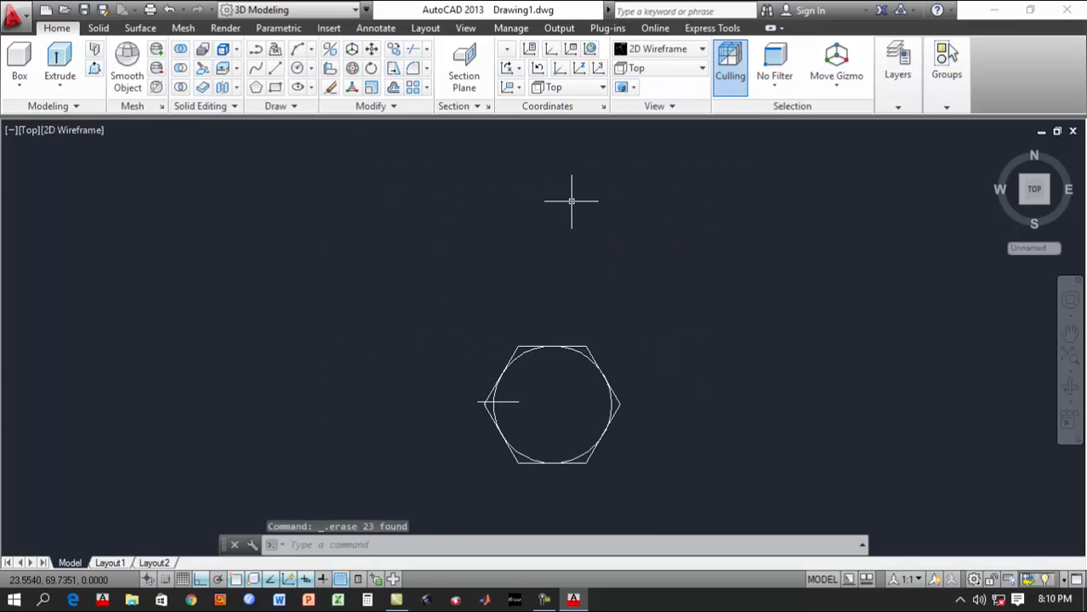
middle_drag(566, 337, 551, 220)
From an orbited SW Isometric view, revolve the triangular region 360° about a vertical axis through the centre of the top circle
click(653, 68)
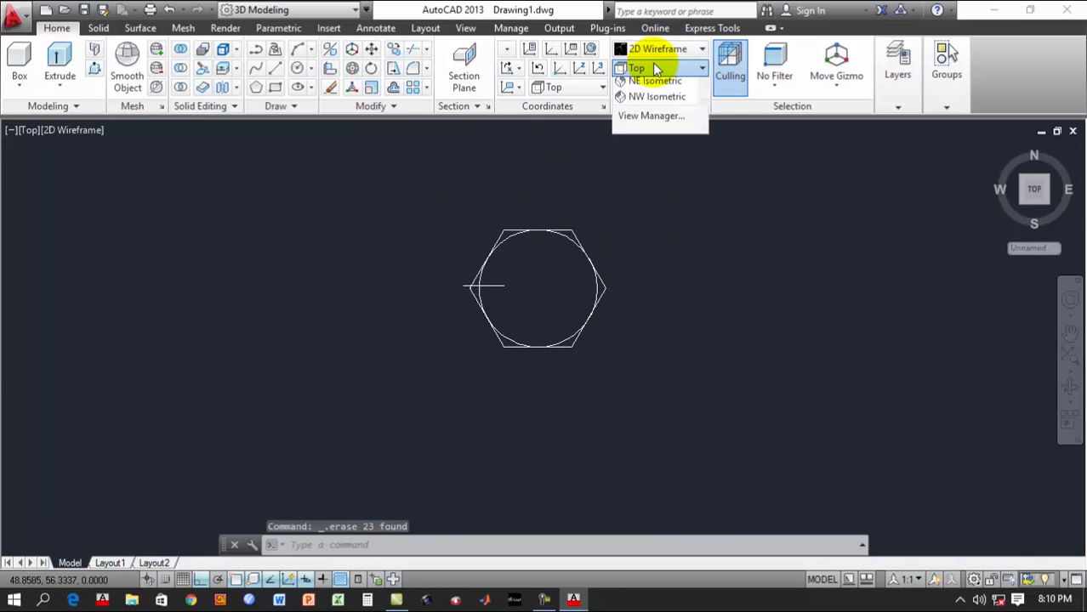
click(668, 182)
middle_drag(535, 378, 550, 328)
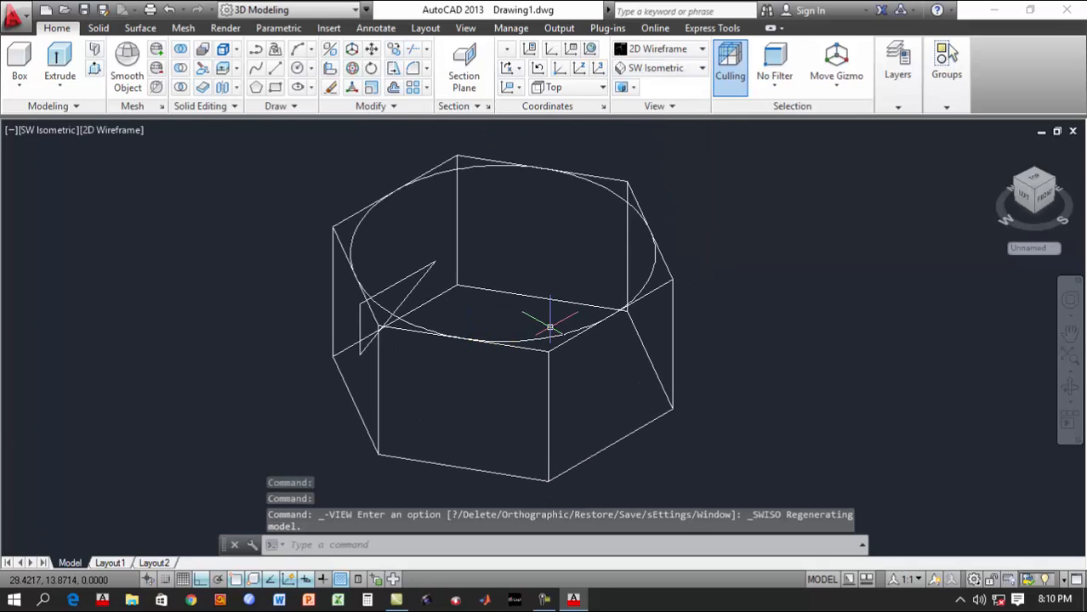
click(1069, 387)
drag(939, 383, 566, 352)
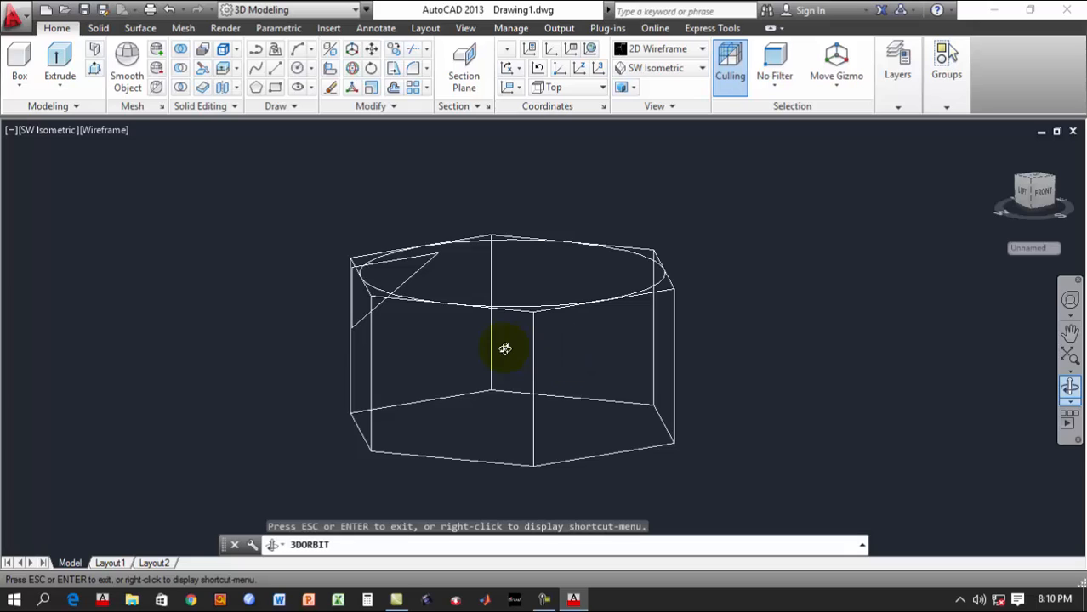
click(61, 84)
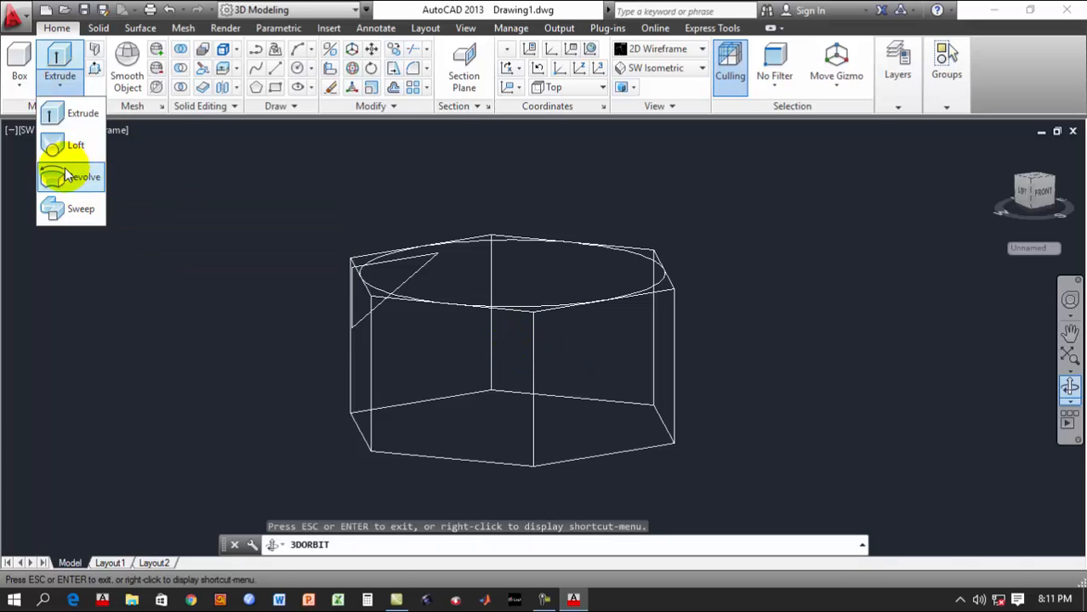
click(75, 179)
scroll(398, 256, down, 2)
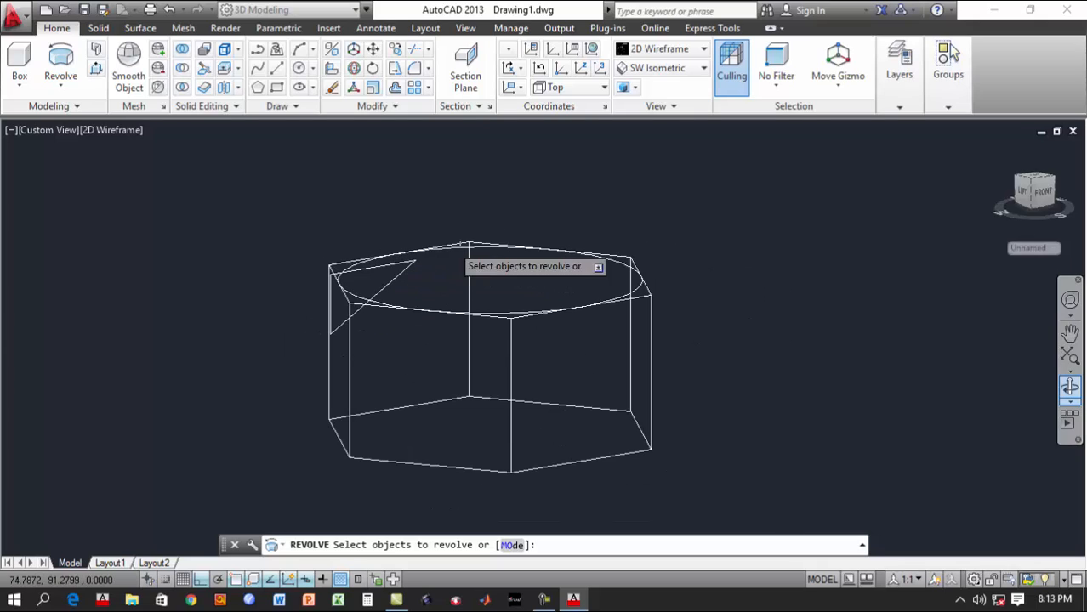
click(397, 265)
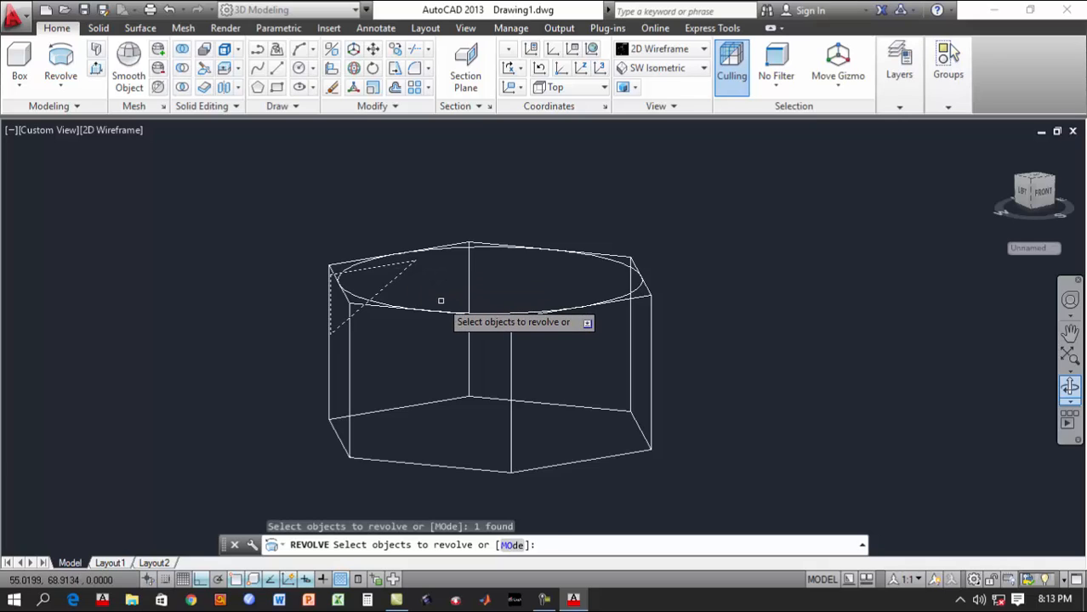
key(Return)
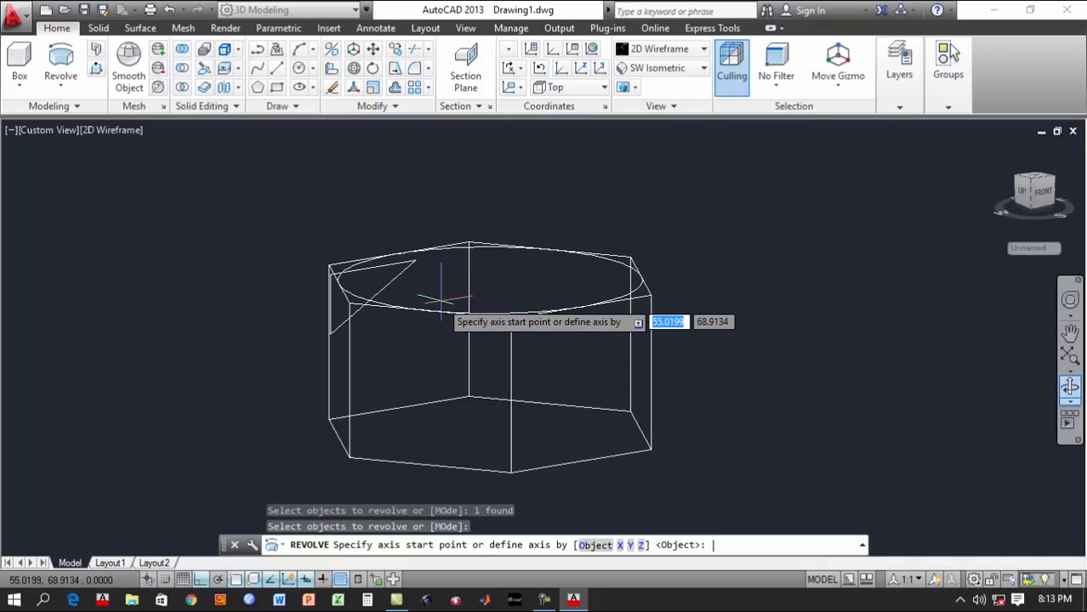
click(488, 279)
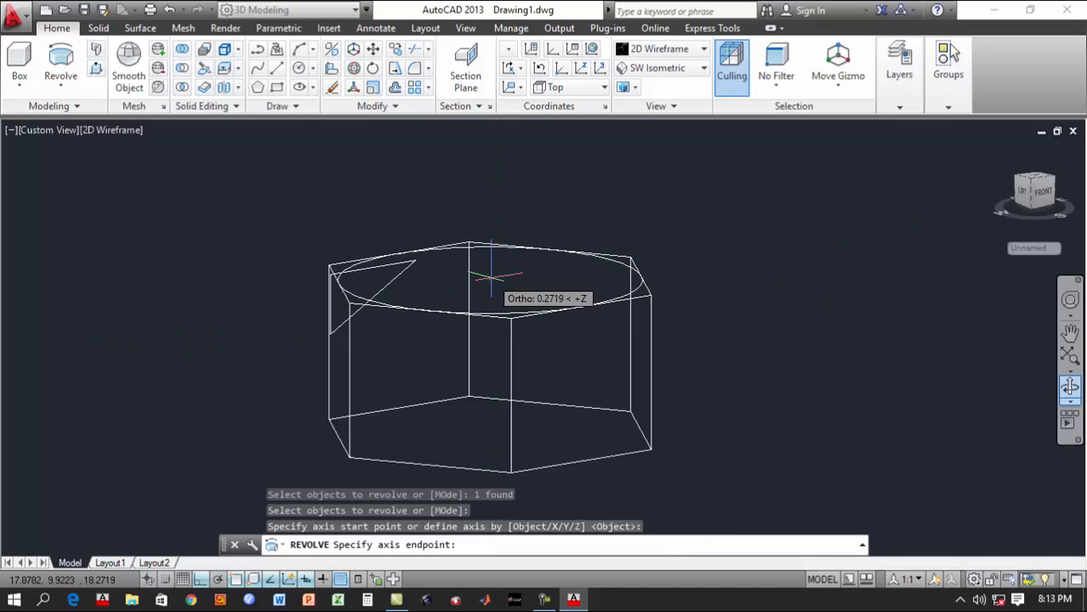
click(491, 308)
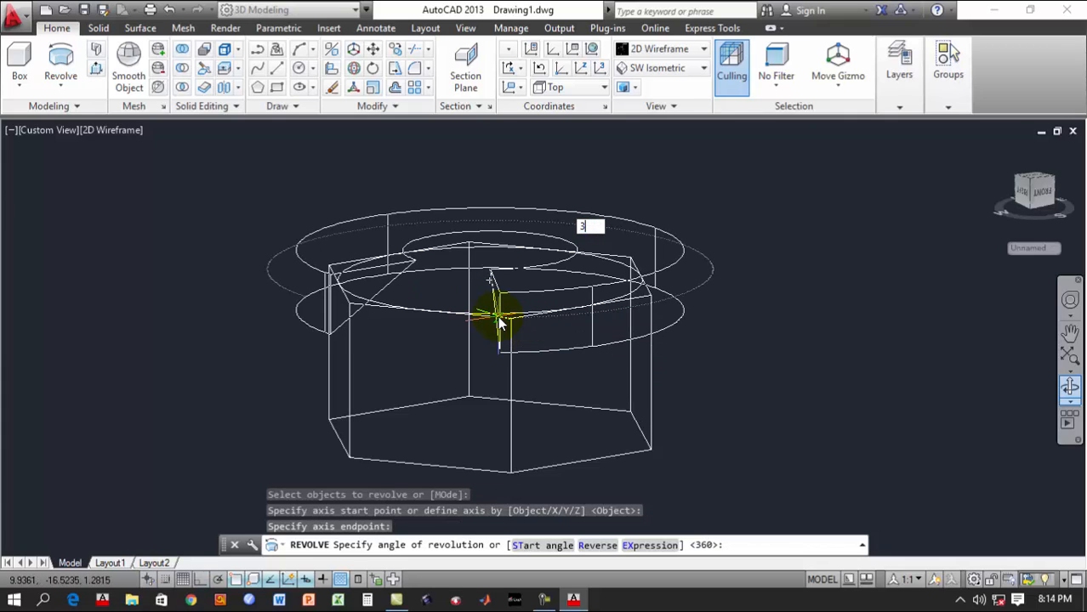
key(Return)
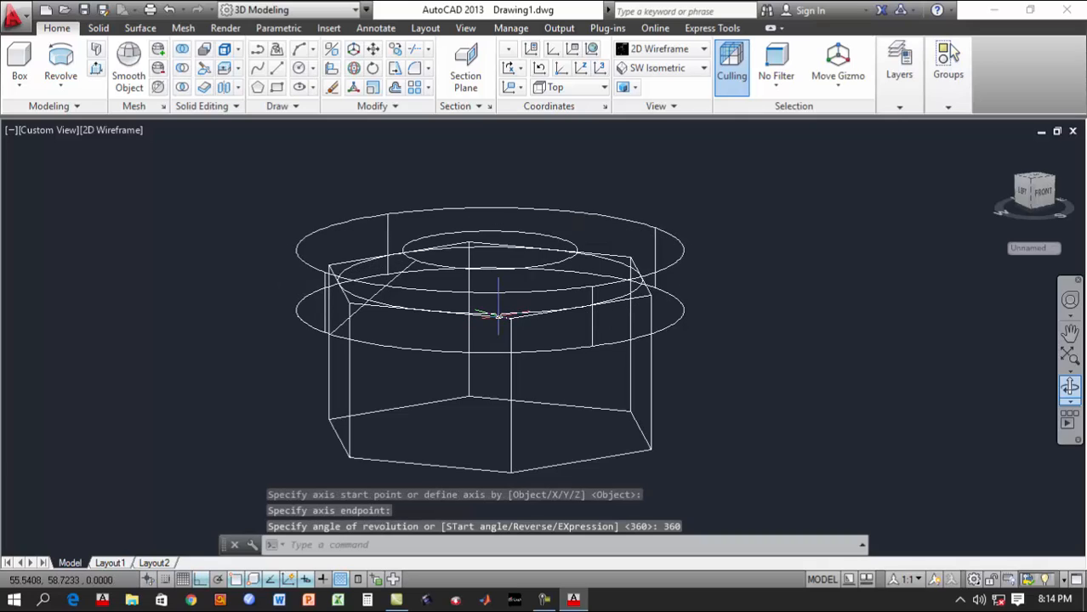
Display the prism and revolved ring in the Conceptual visual style, then change it to Shades of Gray
click(667, 49)
click(709, 85)
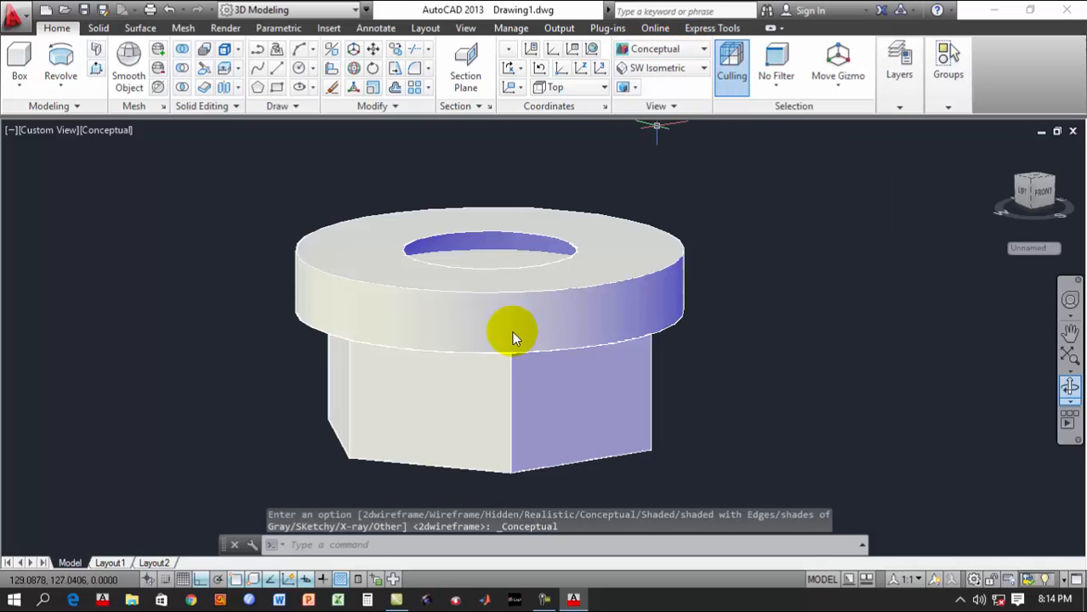
click(691, 52)
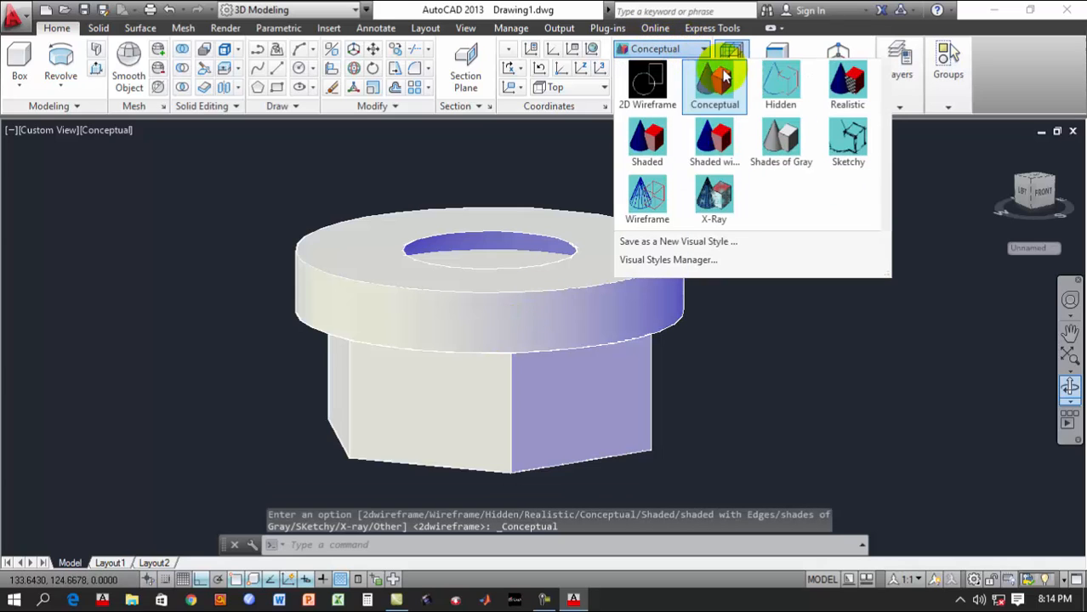
click(780, 144)
scroll(538, 318, up, 2)
scroll(574, 285, down, 4)
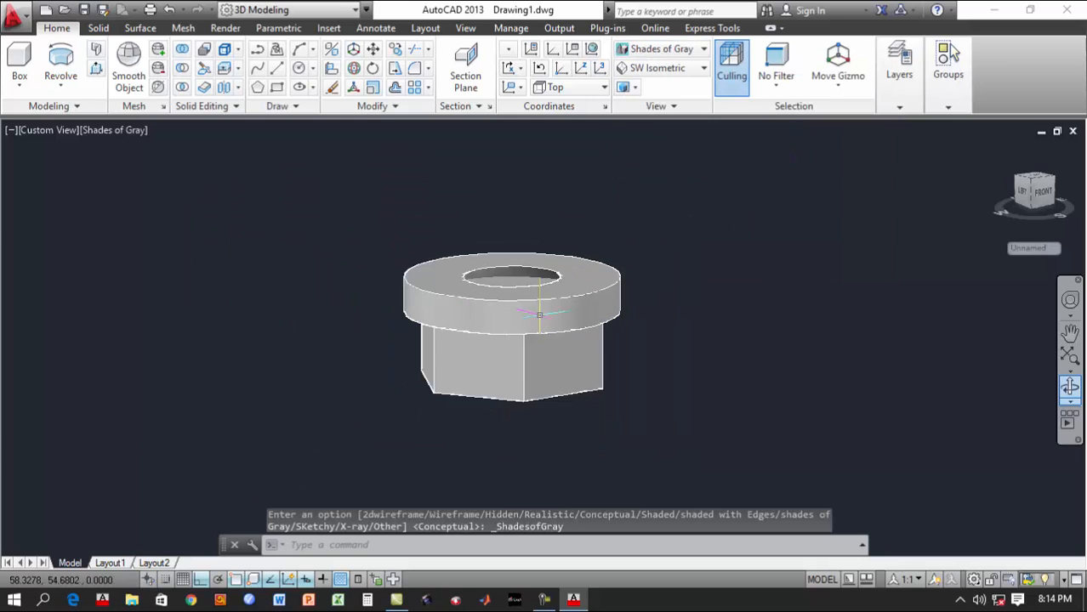
middle_drag(567, 247, 560, 287)
scroll(555, 284, up, 2)
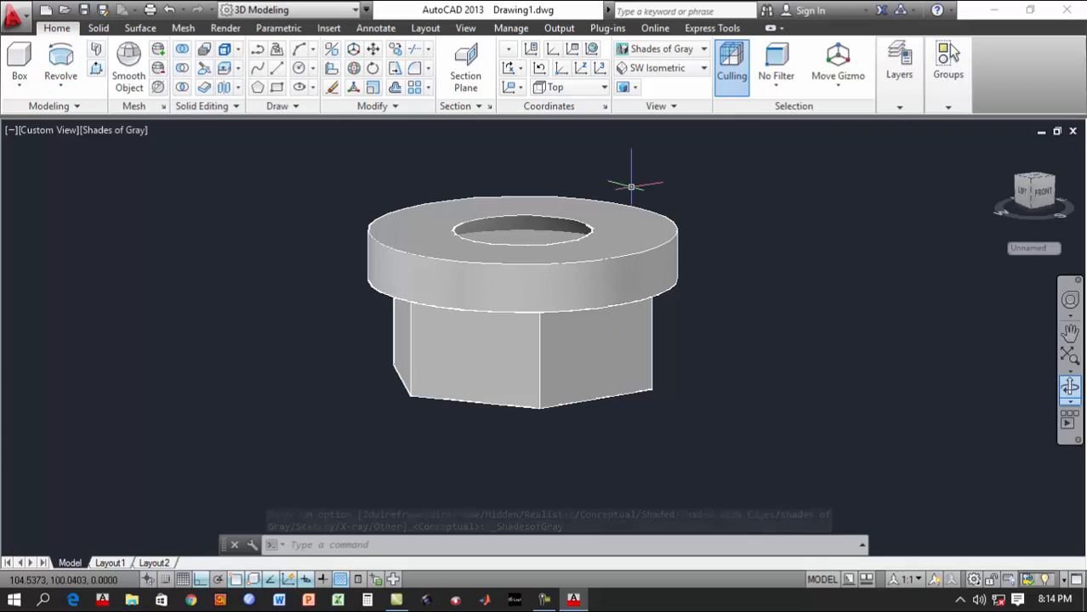
Mirror the revolved ring with 3D Mirror across the XY plane through the midpoint of a vertical prism edge, keeping the source object
click(333, 51)
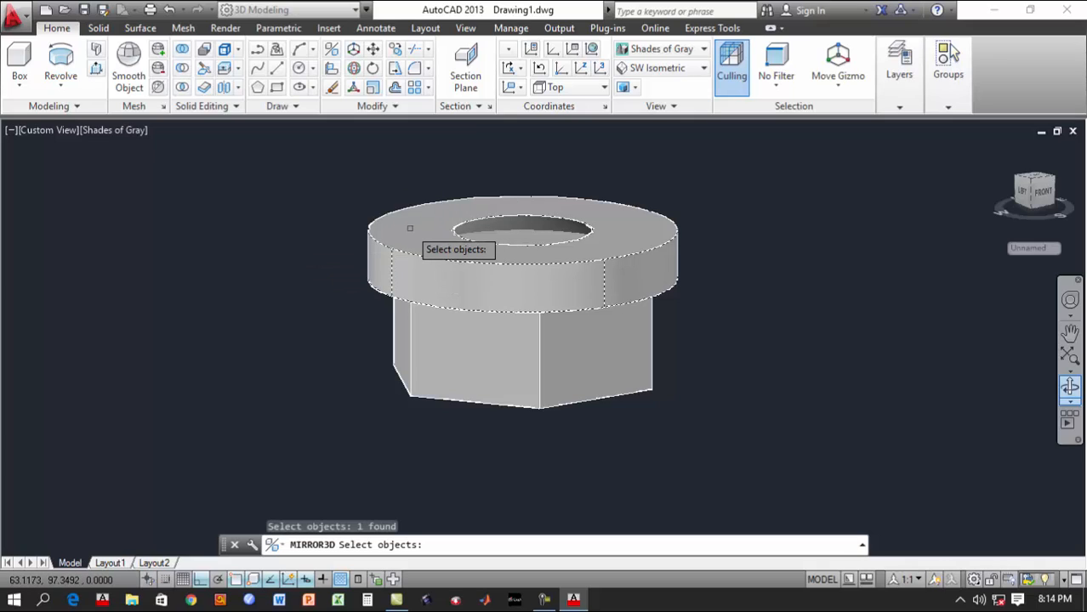
key(Return)
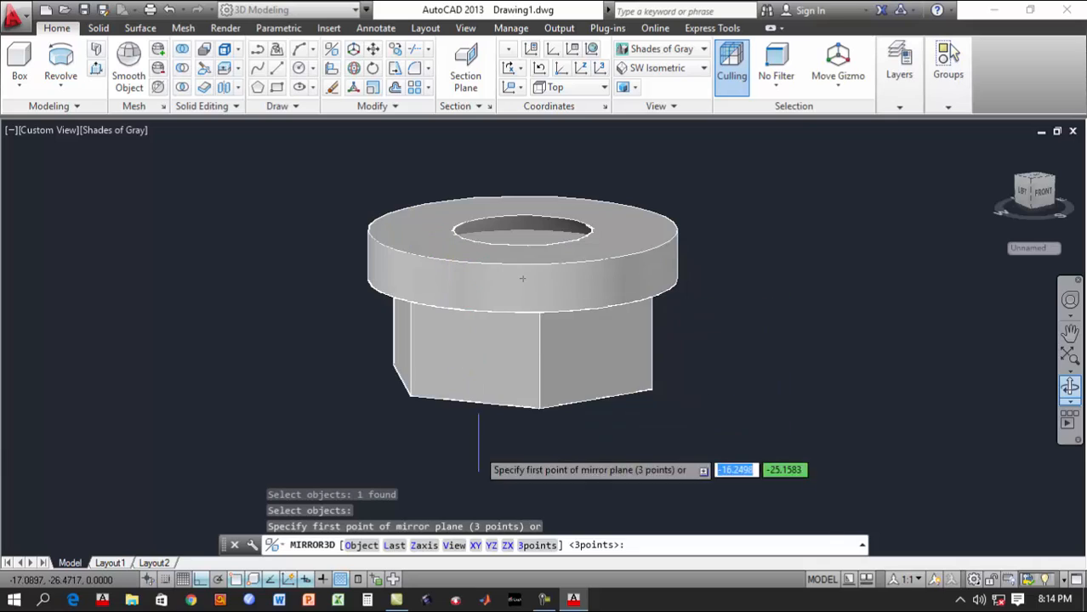
click(477, 546)
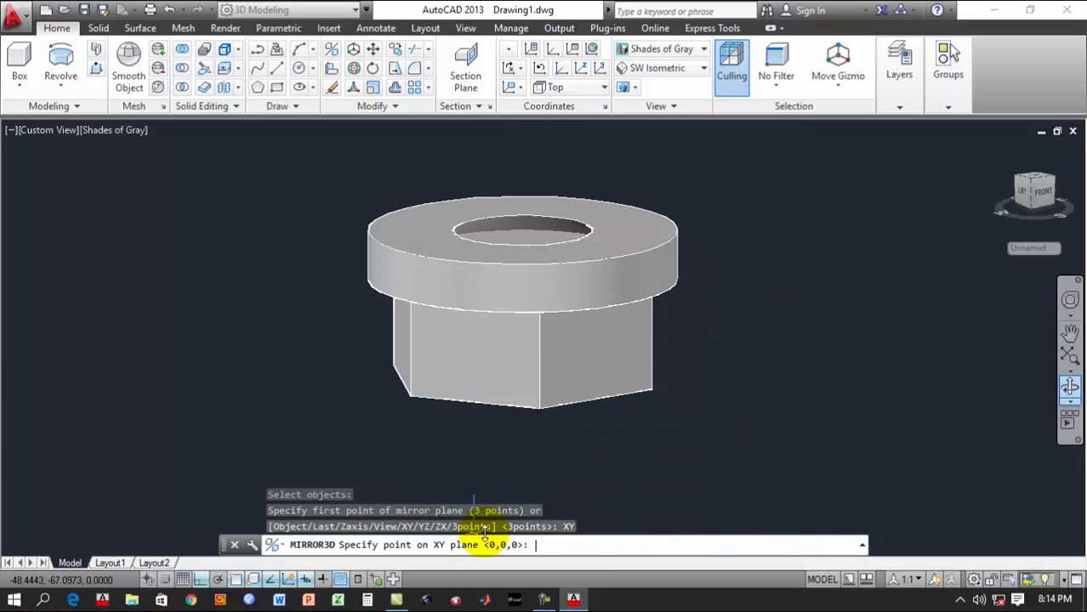
click(540, 346)
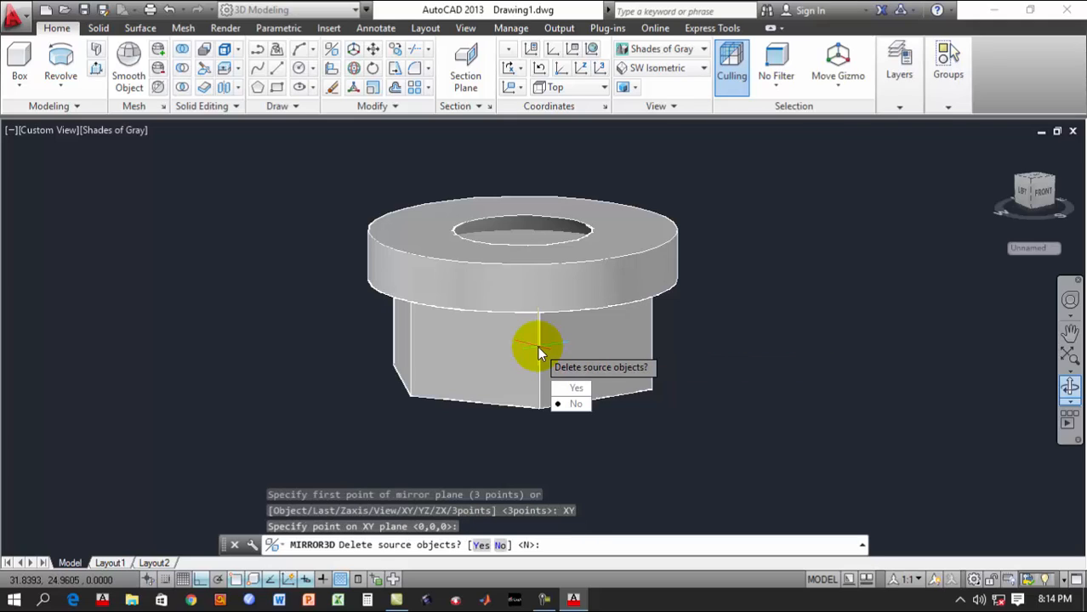
click(573, 404)
scroll(566, 381, up, 3)
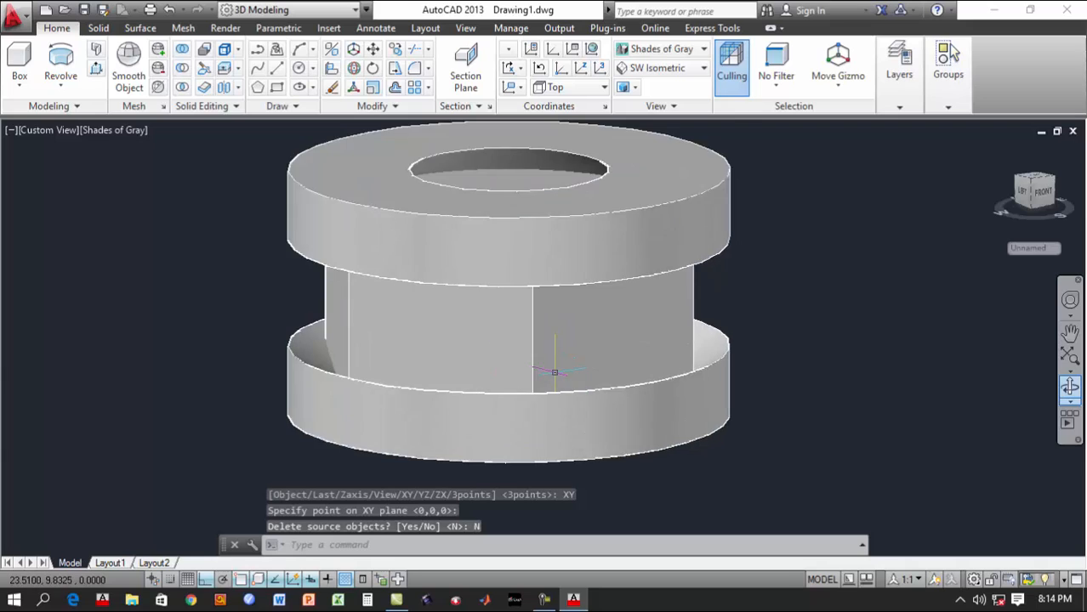
scroll(553, 391, down, 5)
scroll(538, 408, up, 2)
middle_drag(544, 400, 543, 378)
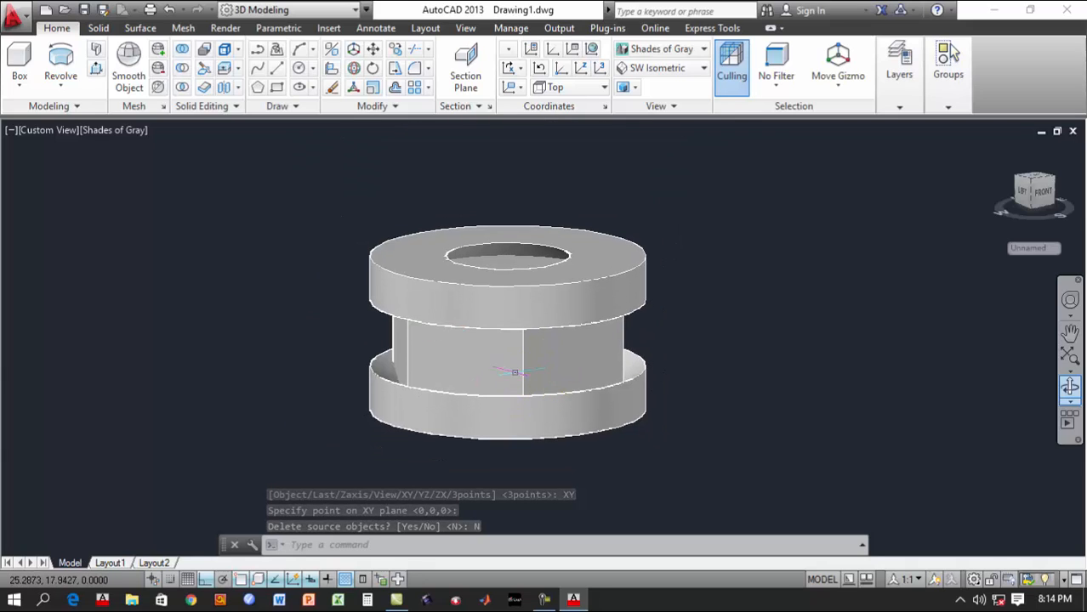
Subtract the upper and lower revolved rings from the hexagonal prism to cut the chamfers at both ends
click(184, 72)
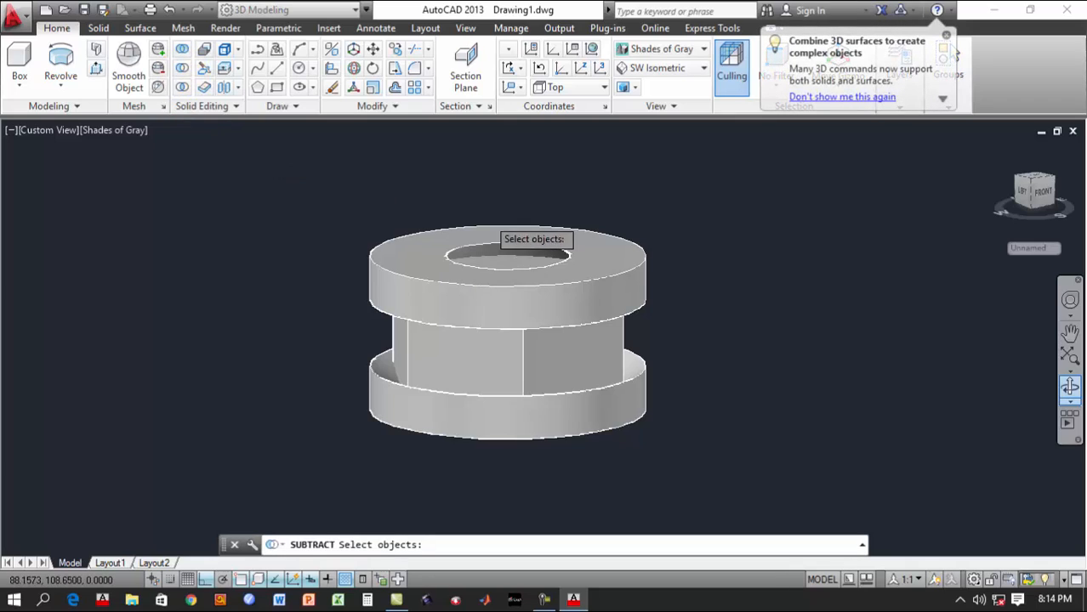
click(578, 350)
key(Return)
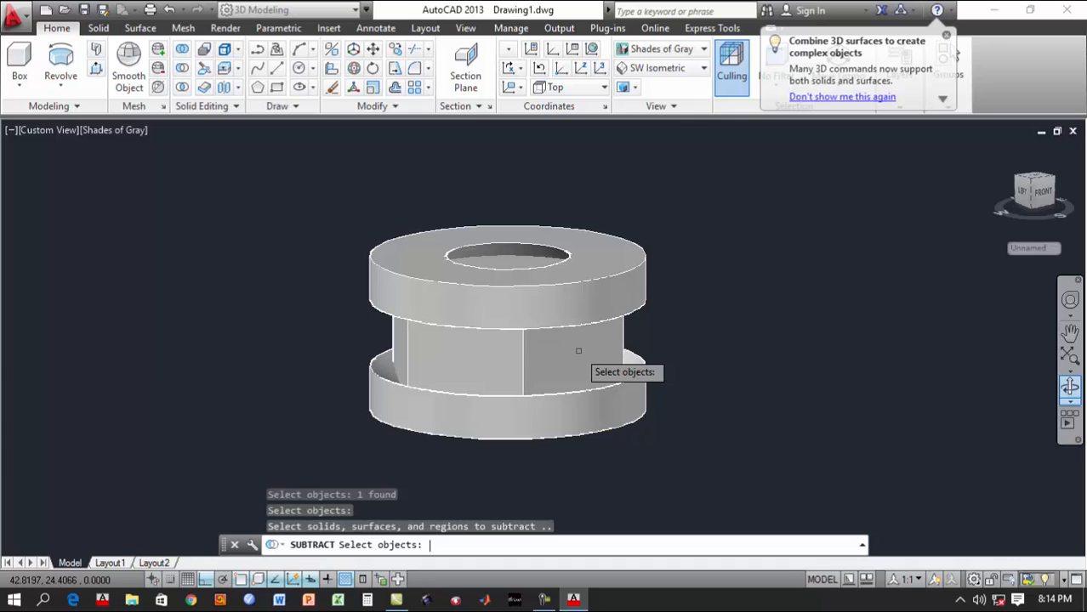
click(618, 295)
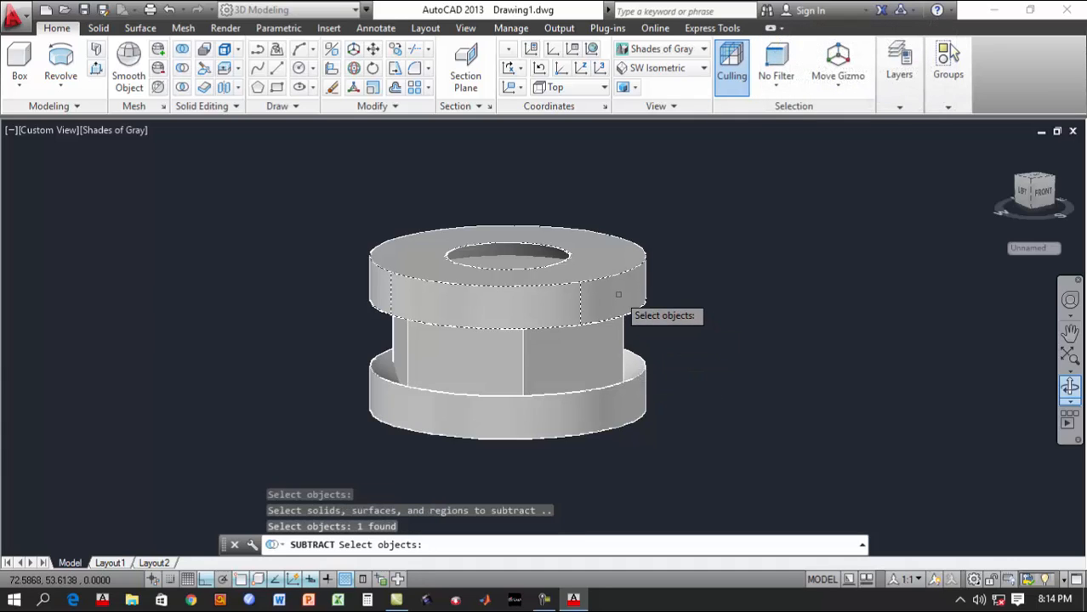
click(623, 406)
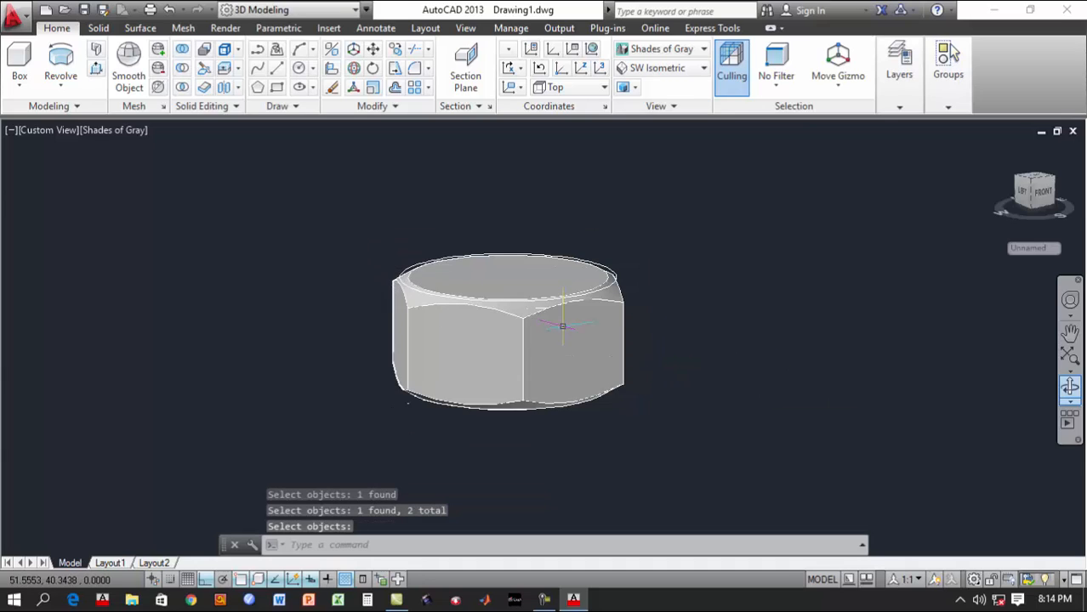
Undo the last two operations on the nut
key(ctrl+z)
key(ctrl+z)
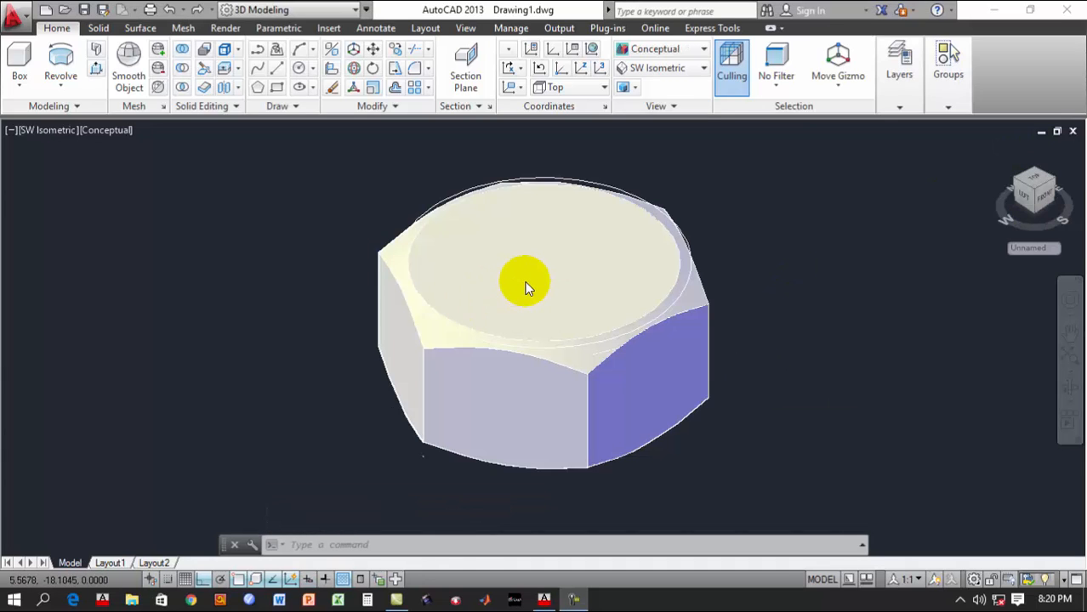
Change the chamfered nut's visual style to 2D Wireframe and set the Top view
scroll(524, 287, down, 3)
middle_drag(483, 205, 536, 249)
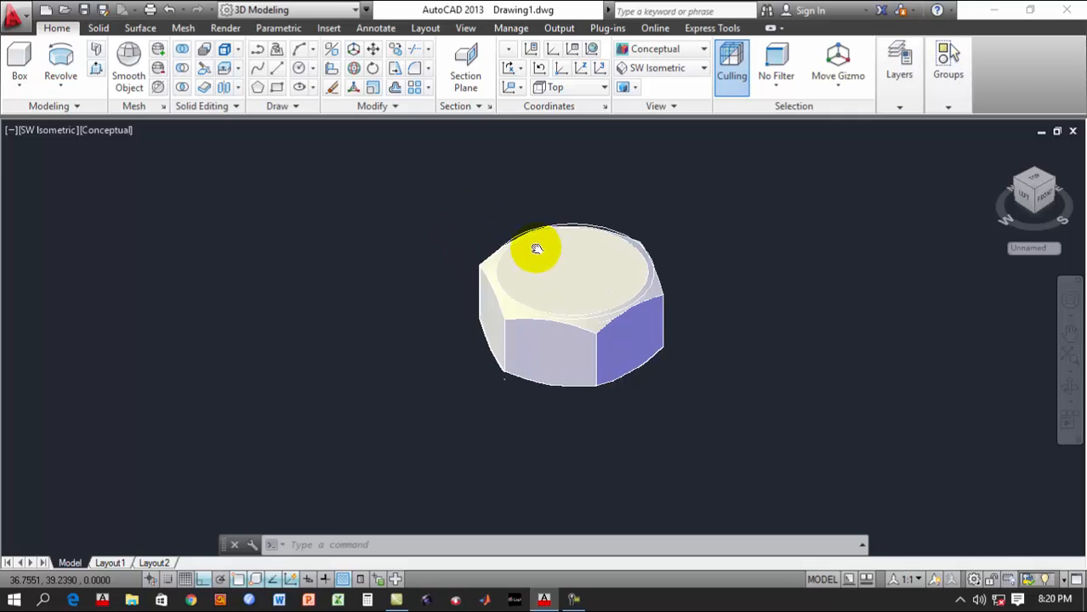
scroll(624, 223, up, 2)
click(655, 51)
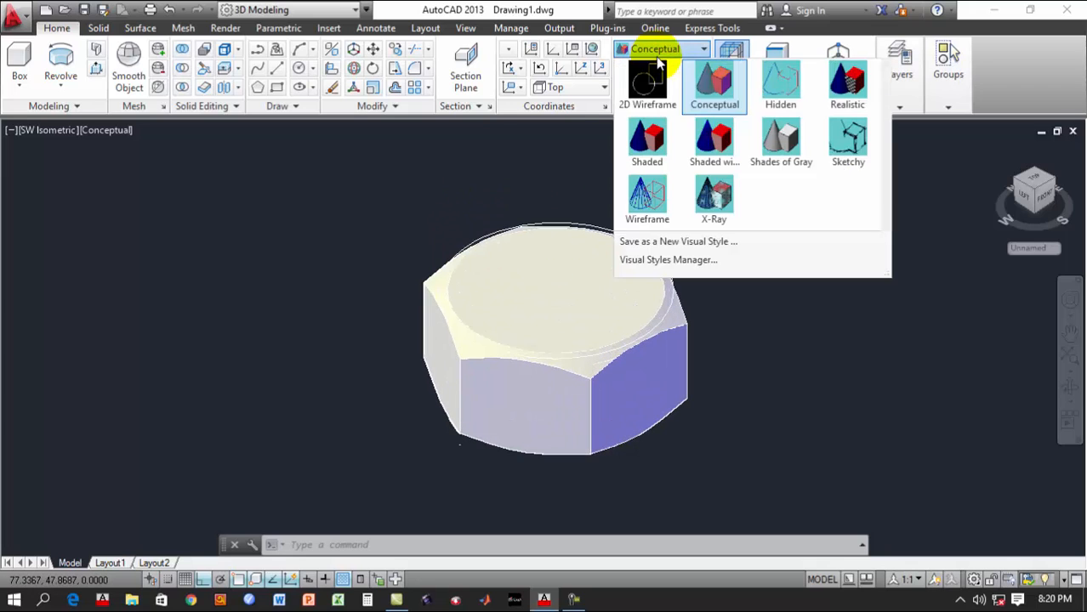
click(647, 81)
click(663, 70)
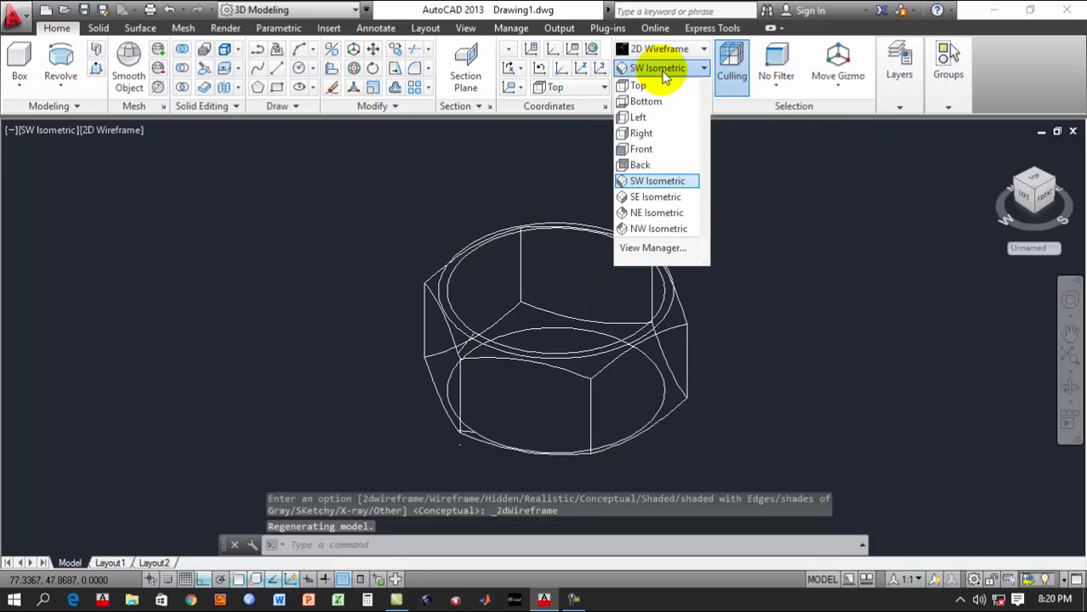
click(658, 85)
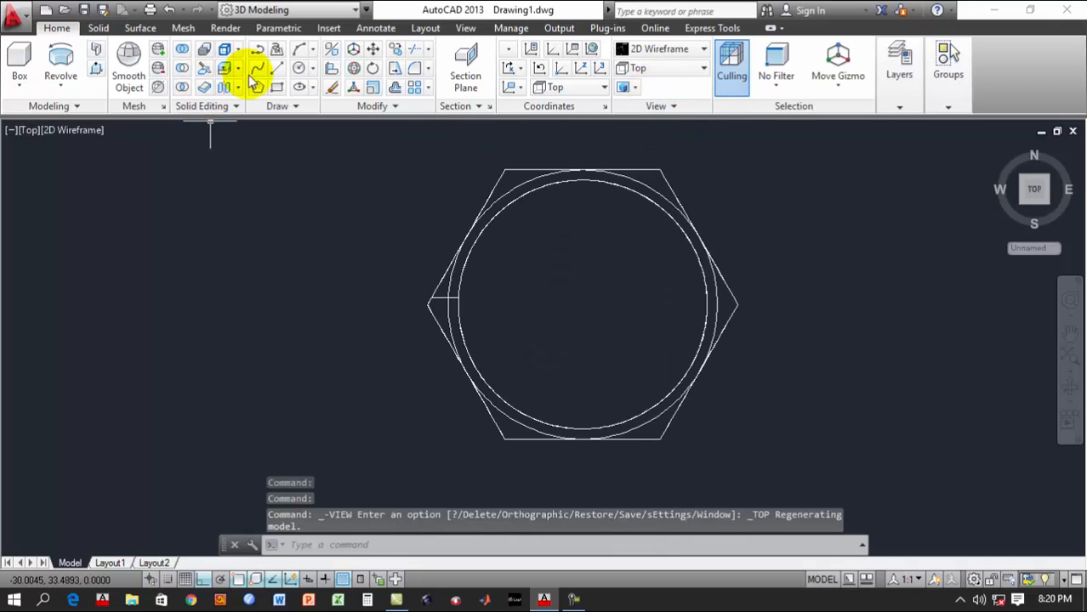
Draw a circle of 10 mm radius centred on the nut's top face
click(297, 68)
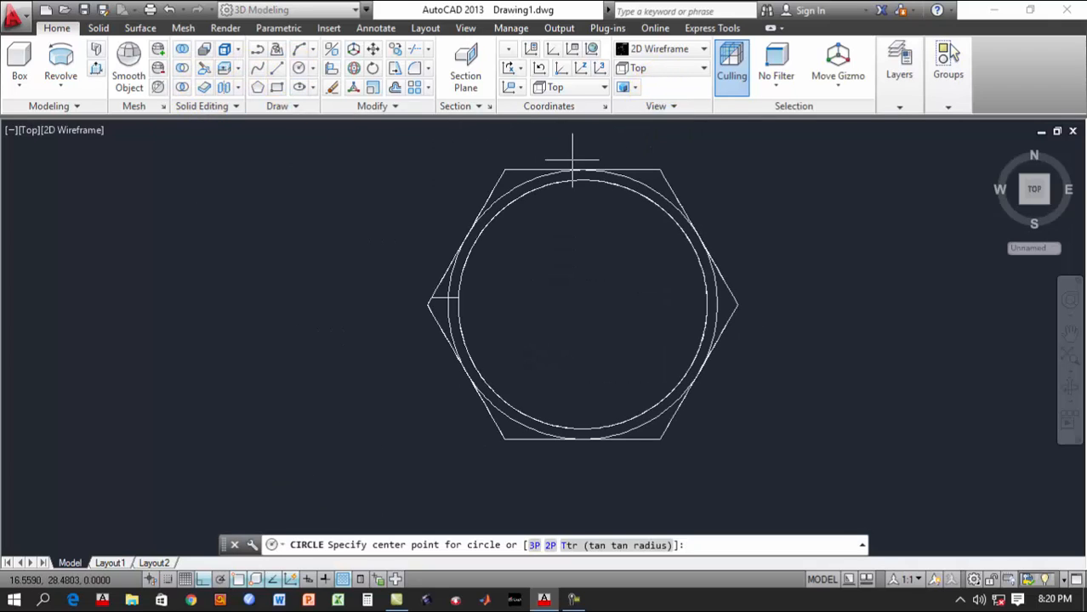
click(582, 305)
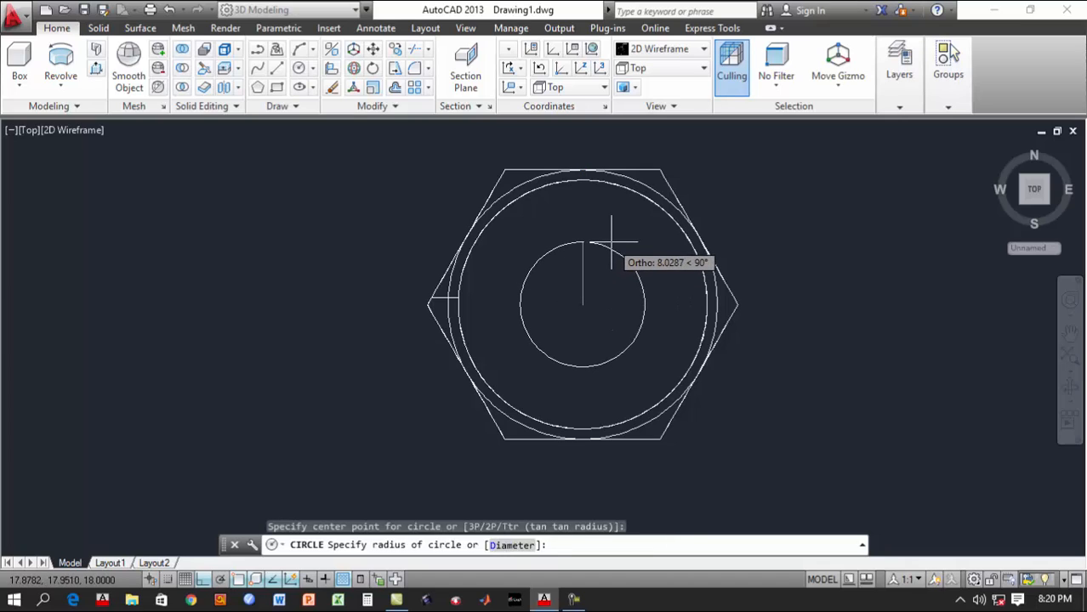
text(10)
key(Return)
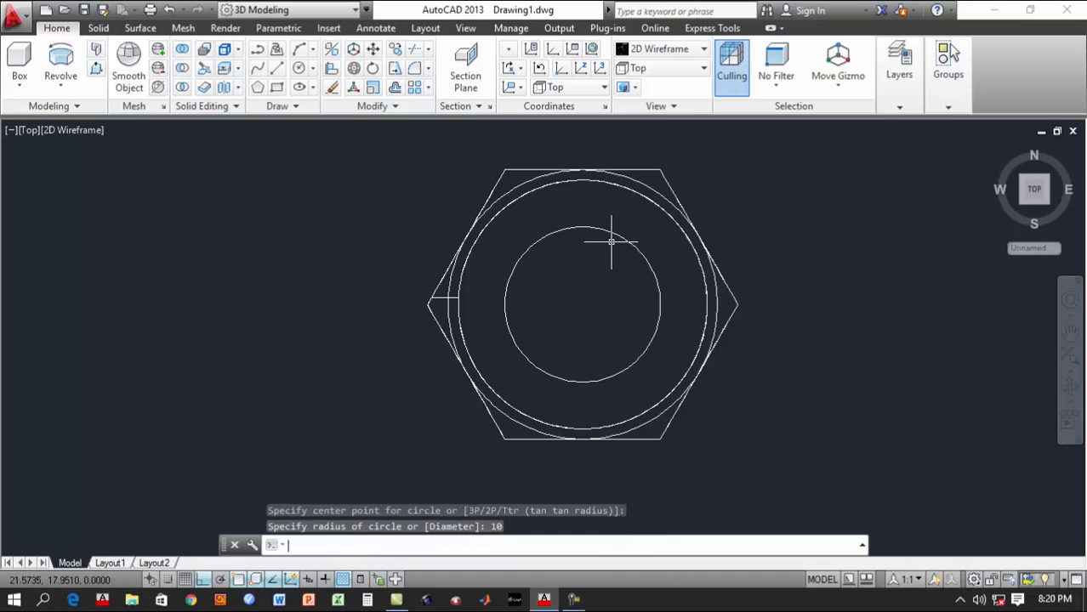
Set the SW Isometric view and cut the bore by press-pulling the central circle down through the whole nut
scroll(629, 259, down, 2)
middle_drag(629, 263, 545, 267)
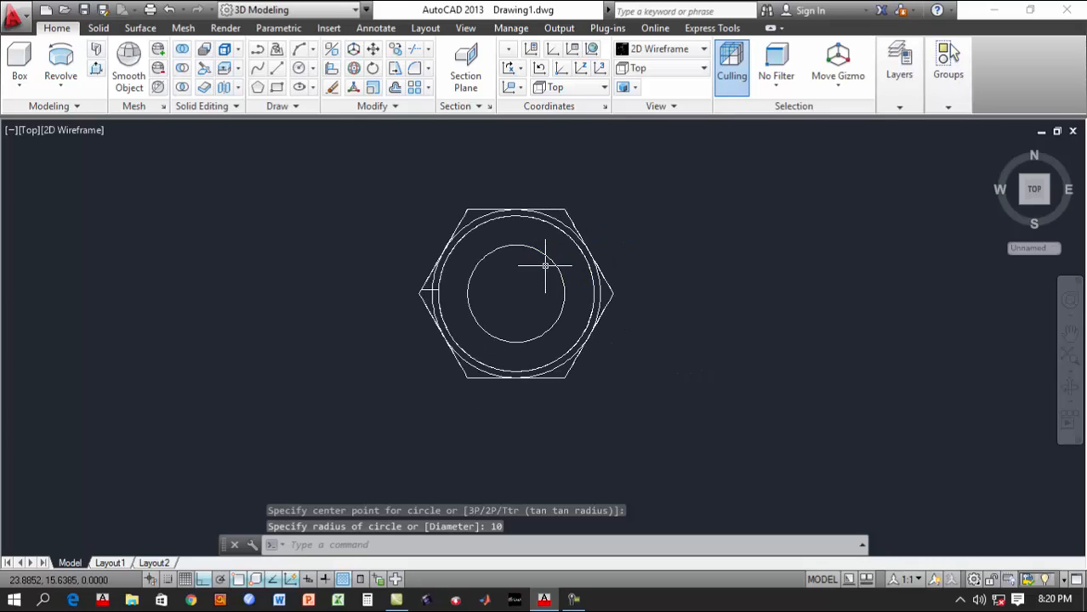
click(664, 73)
click(654, 164)
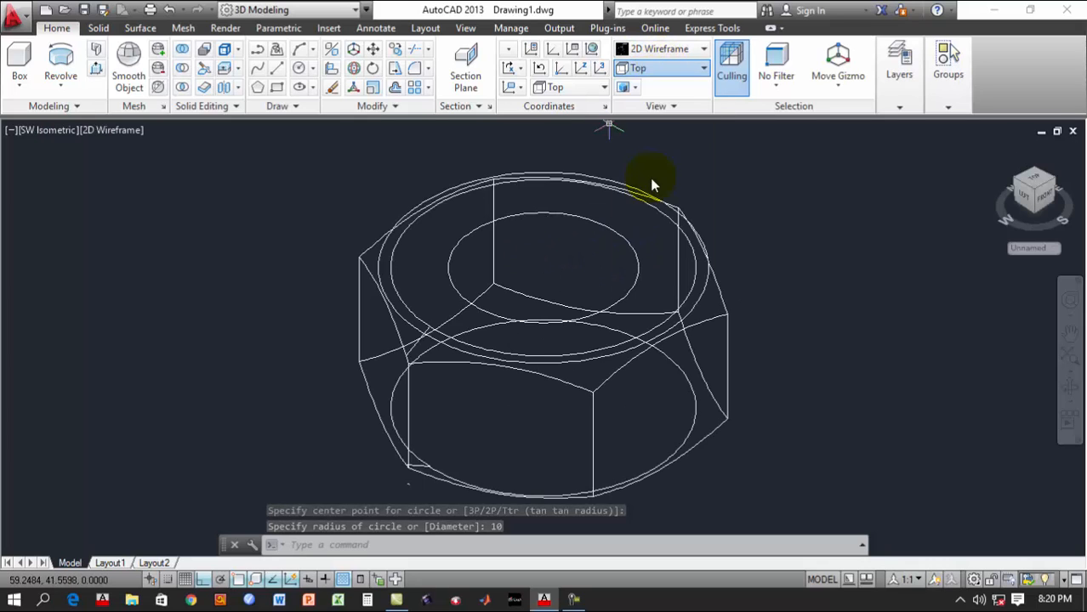
middle_drag(466, 315, 490, 301)
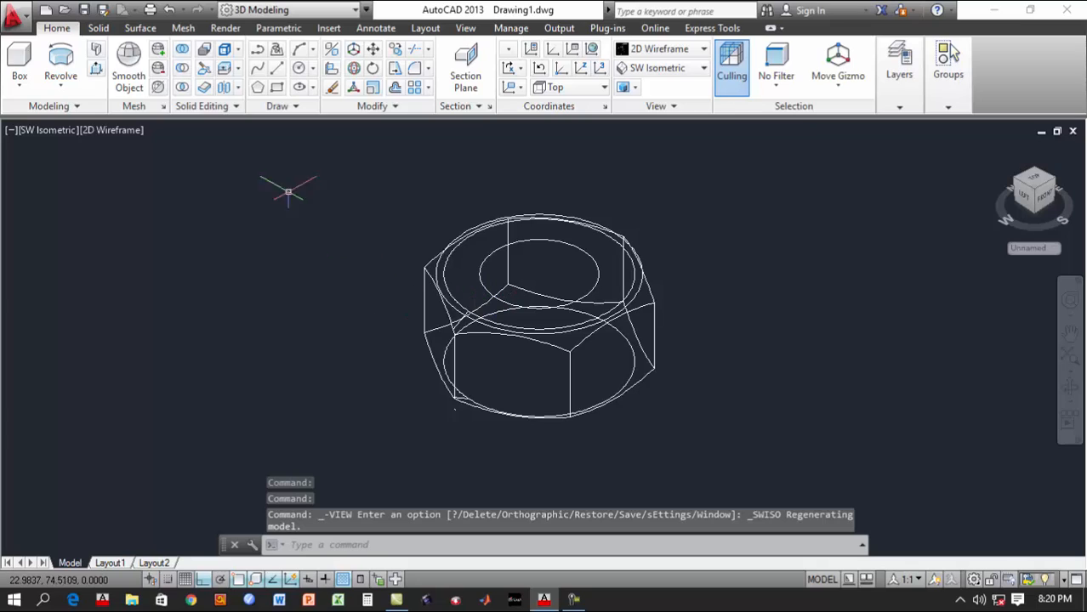
click(97, 71)
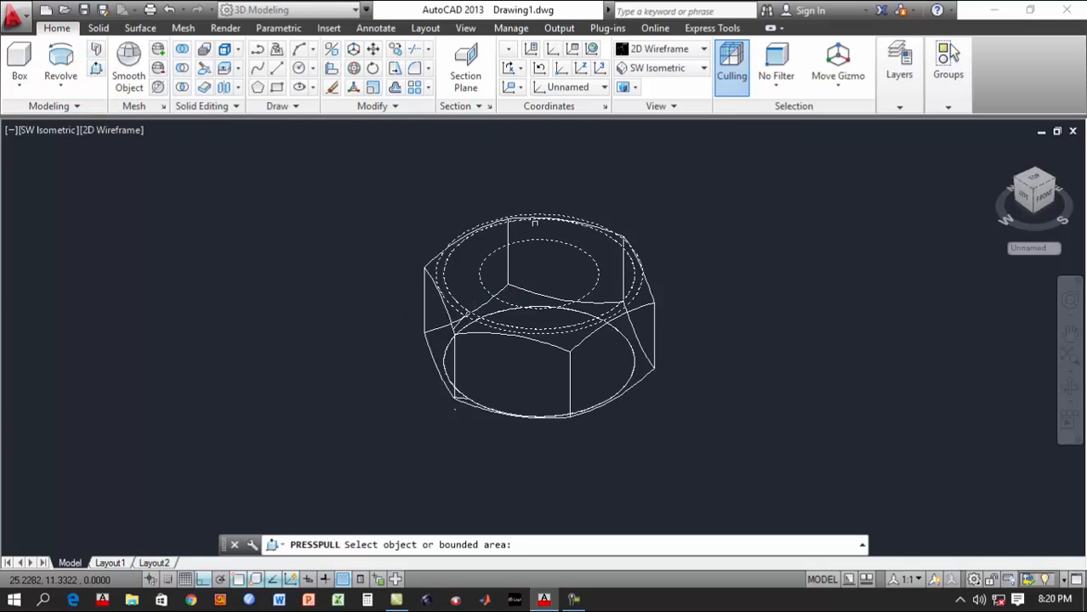
click(534, 256)
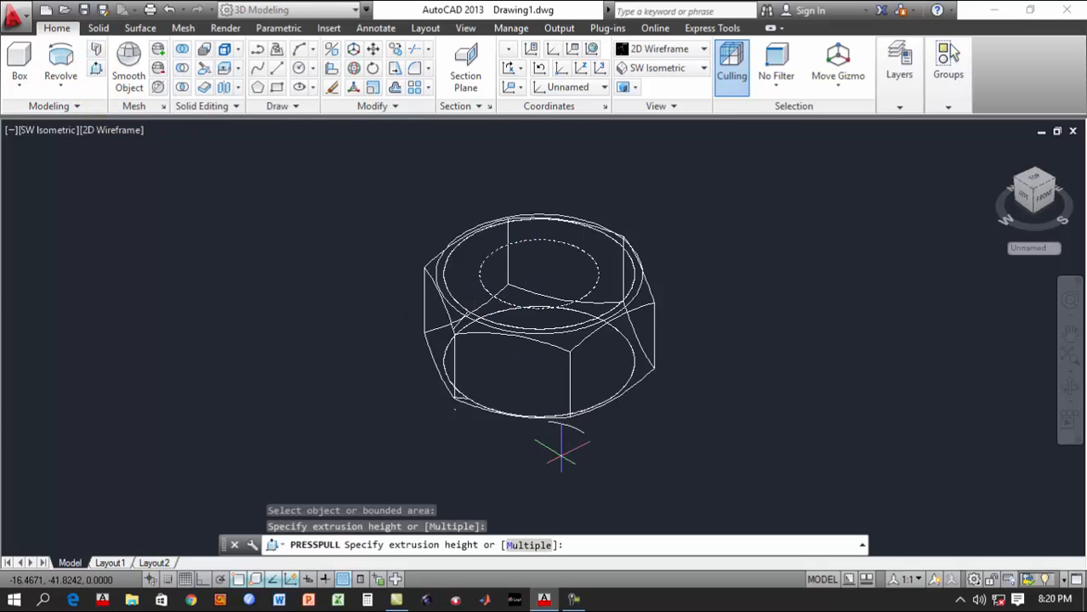
click(560, 455)
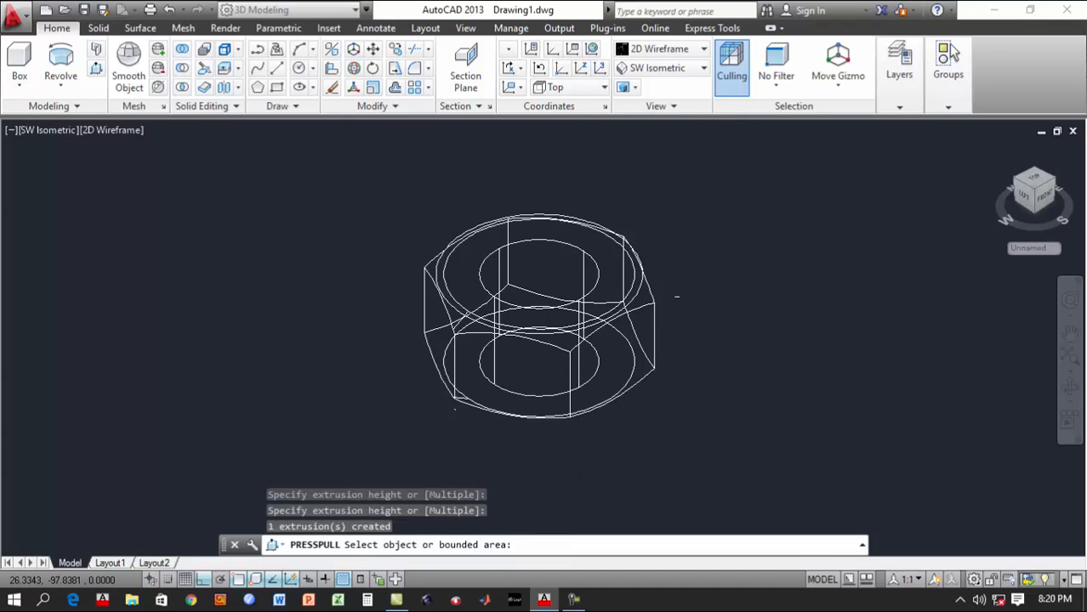
Change the visual style to Shades of Gray and inspect the bored nut
click(660, 49)
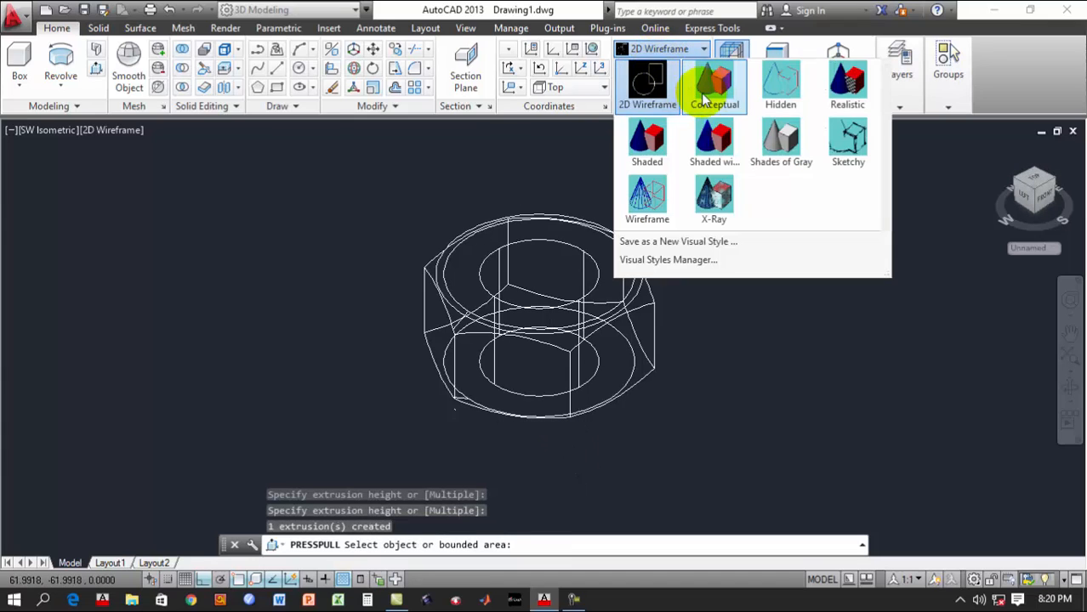
click(781, 140)
scroll(500, 294, up, 1)
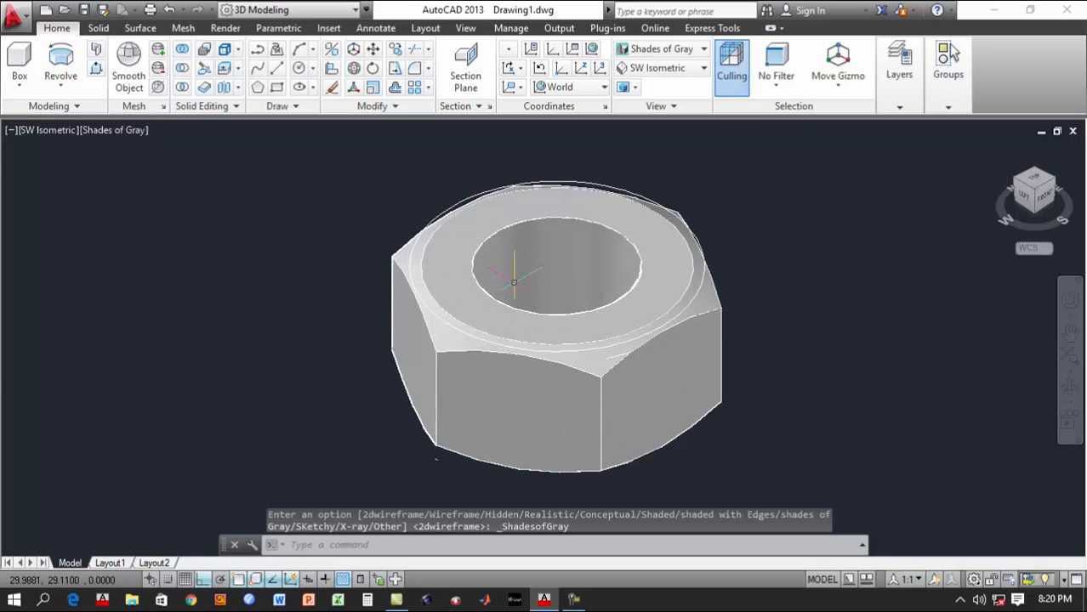
scroll(513, 276, down, 1)
middle_drag(547, 266, 533, 273)
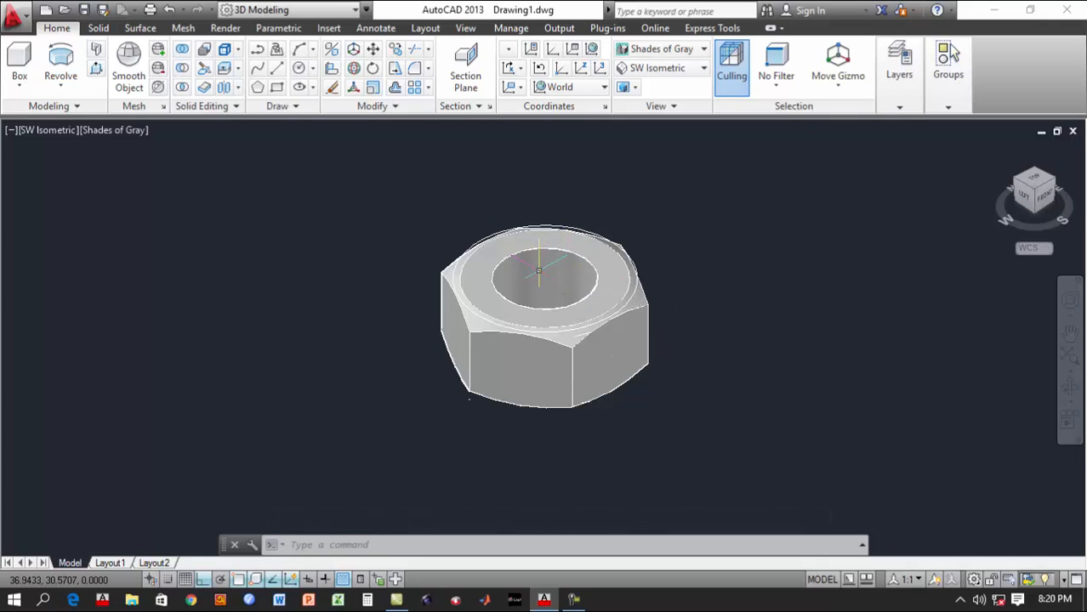
scroll(536, 268, up, 3)
scroll(549, 266, down, 4)
middle_drag(560, 265, 679, 241)
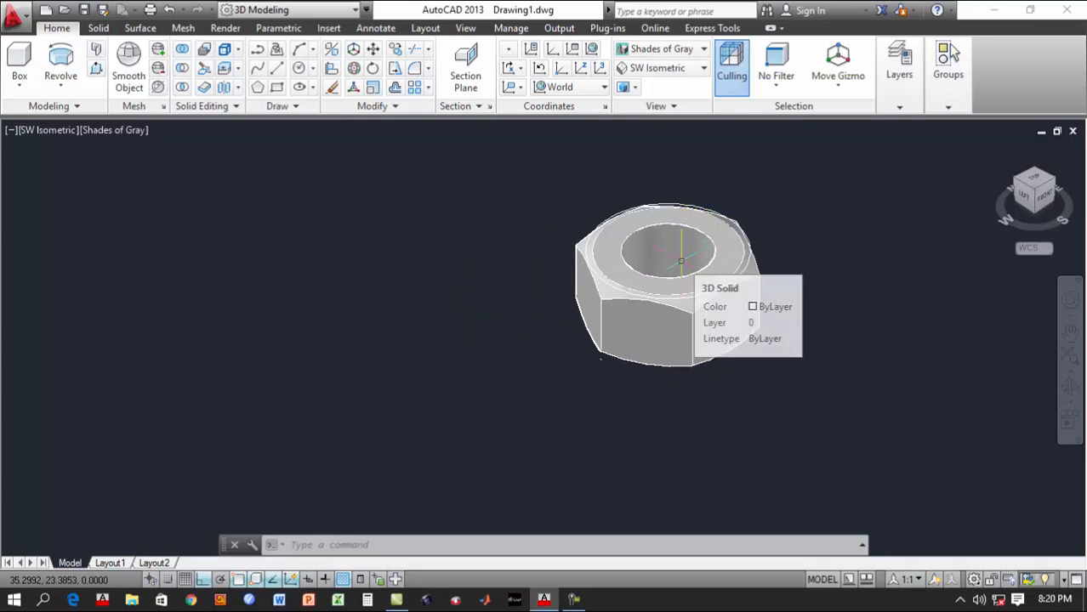
Set the Top view and draw a freehand circle, larger than the bore, in the empty space below and left of the nut
click(665, 68)
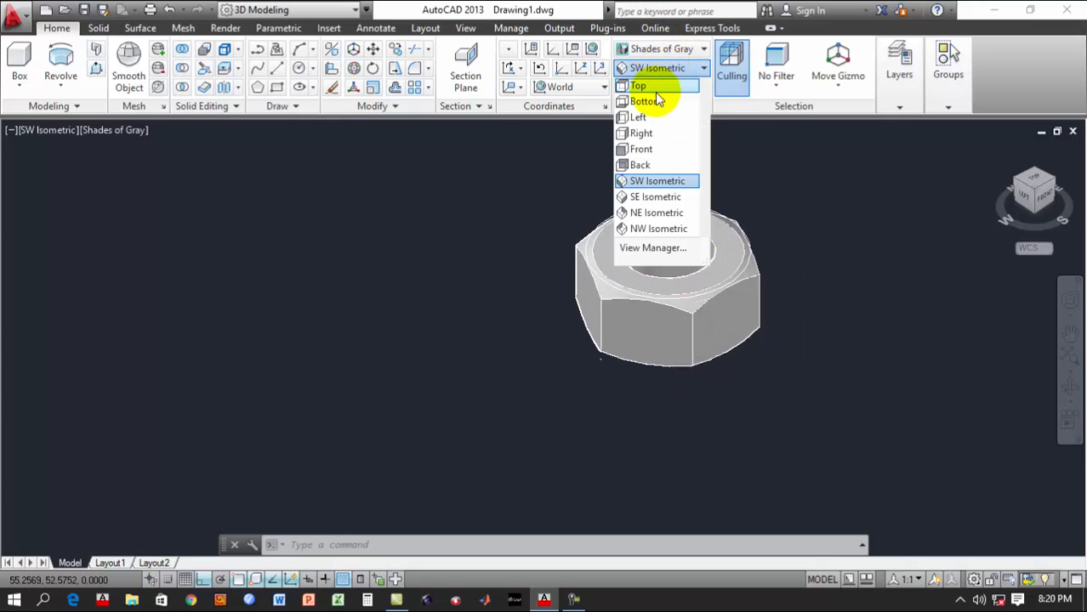
click(655, 88)
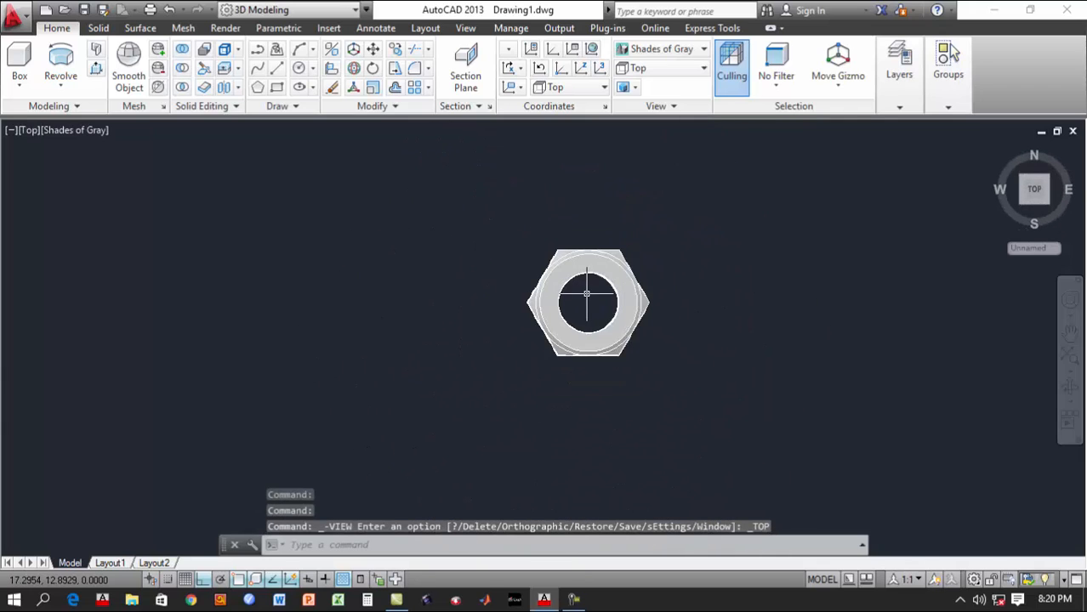
click(297, 68)
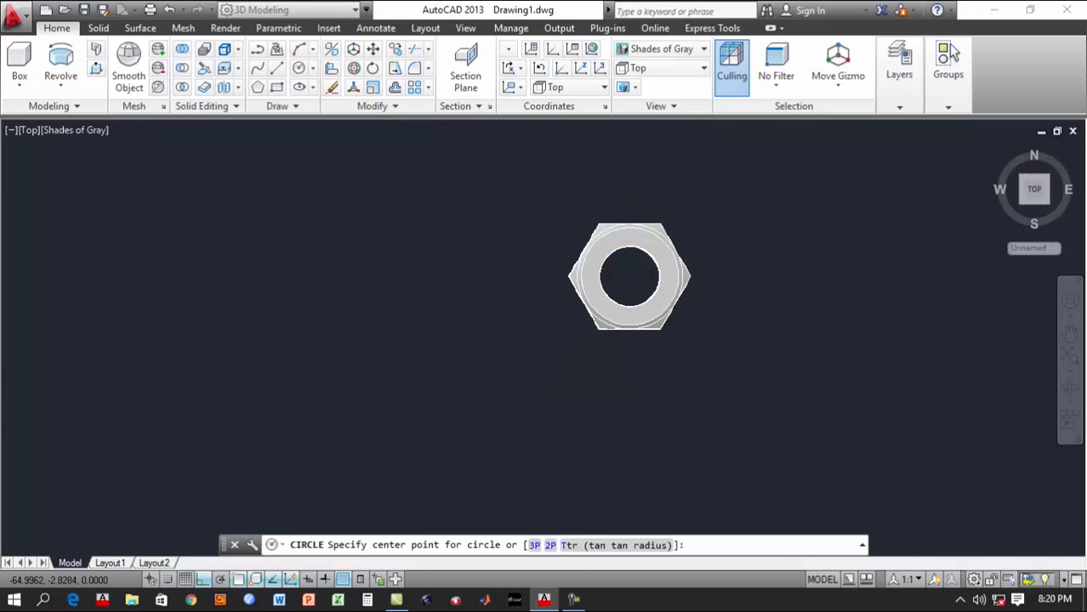
click(385, 379)
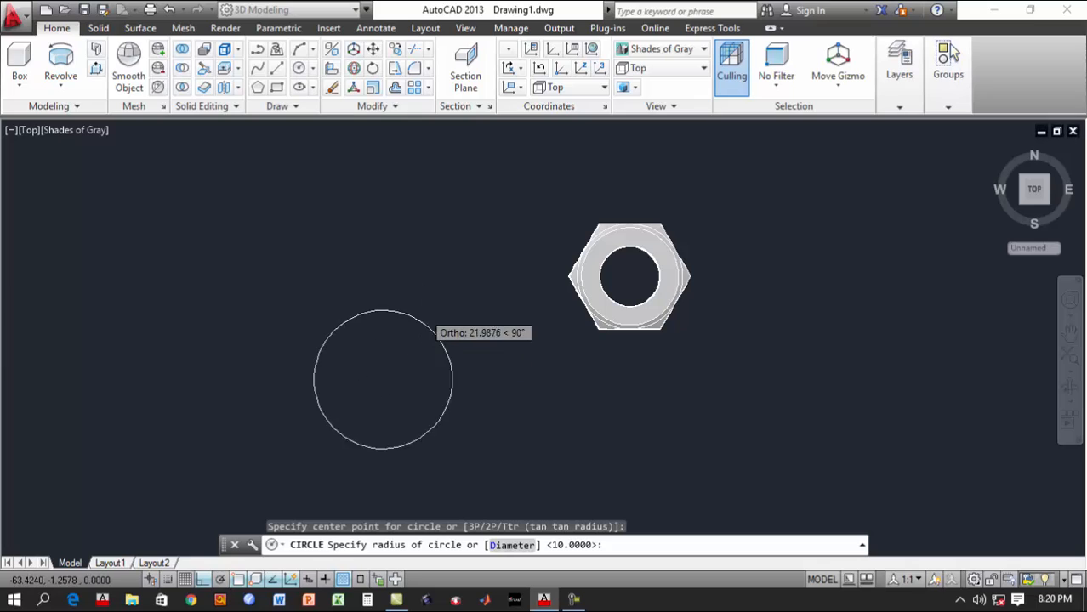
click(390, 301)
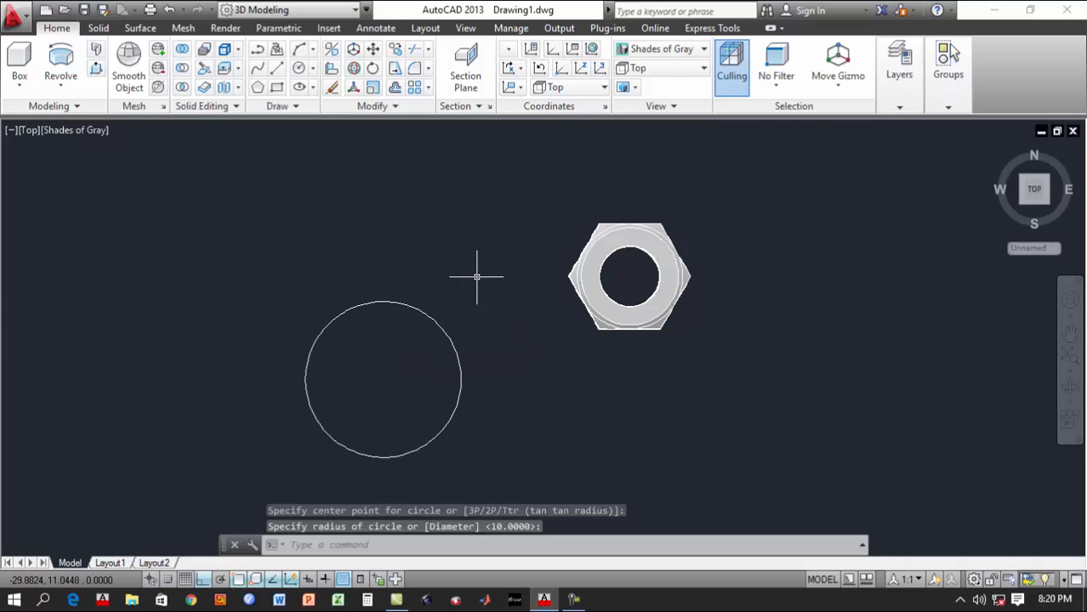
click(264, 113)
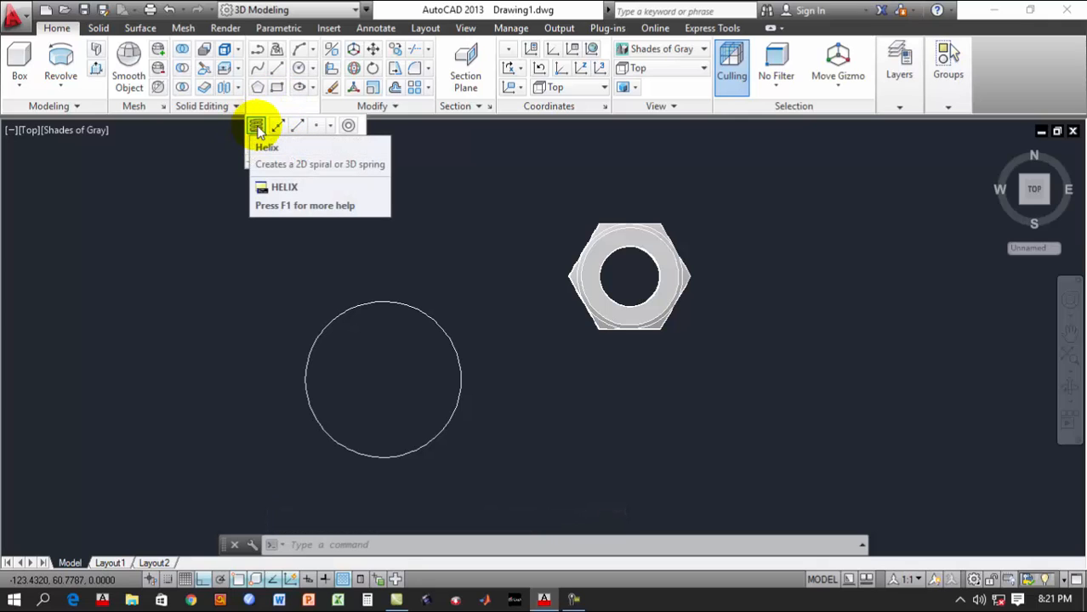
click(256, 127)
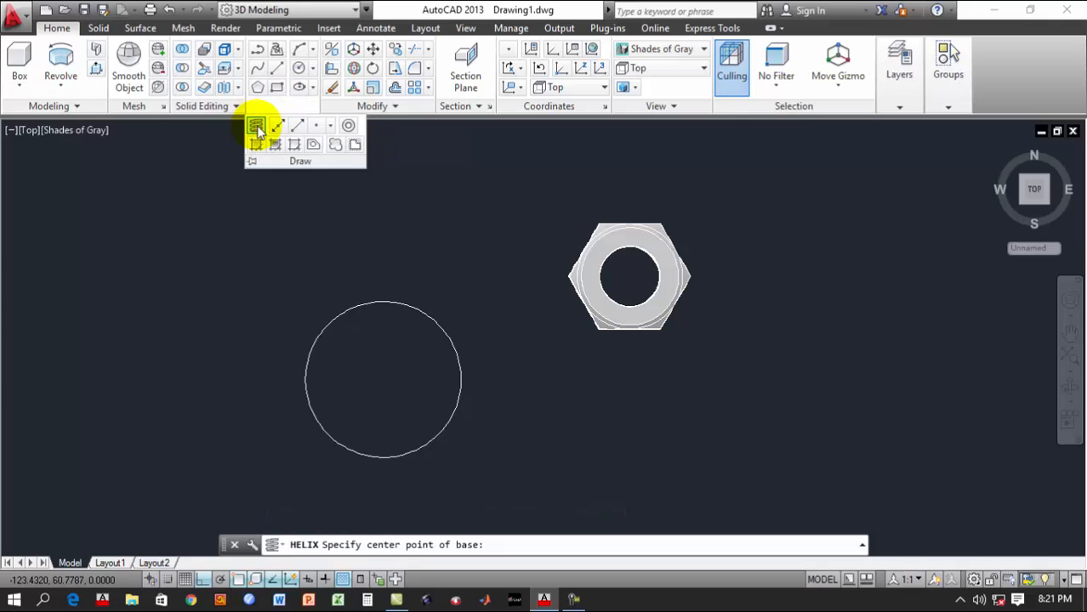
click(383, 379)
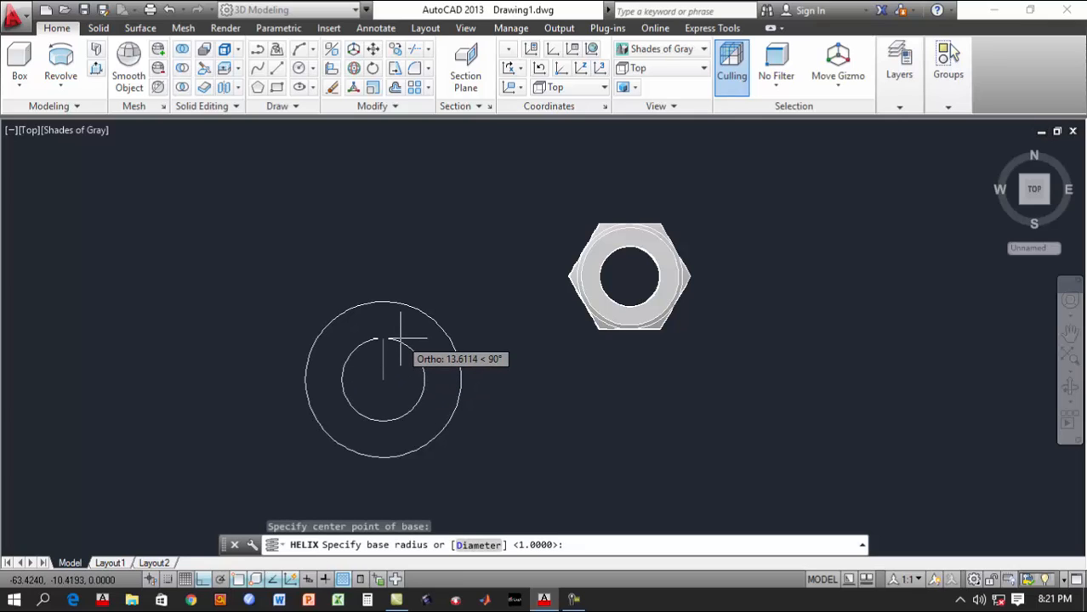
text(10)
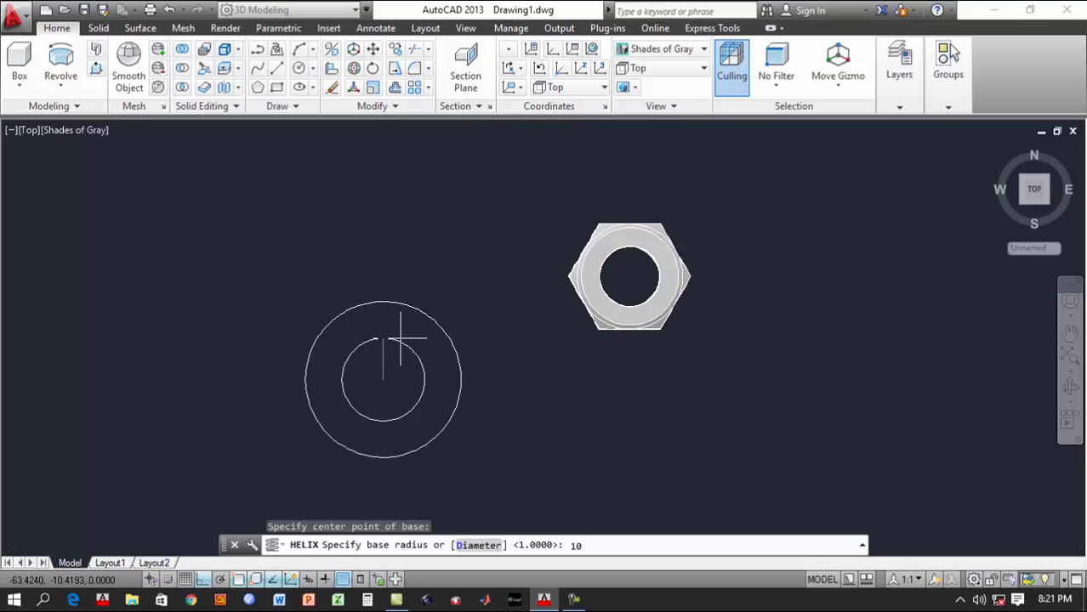
key(Escape)
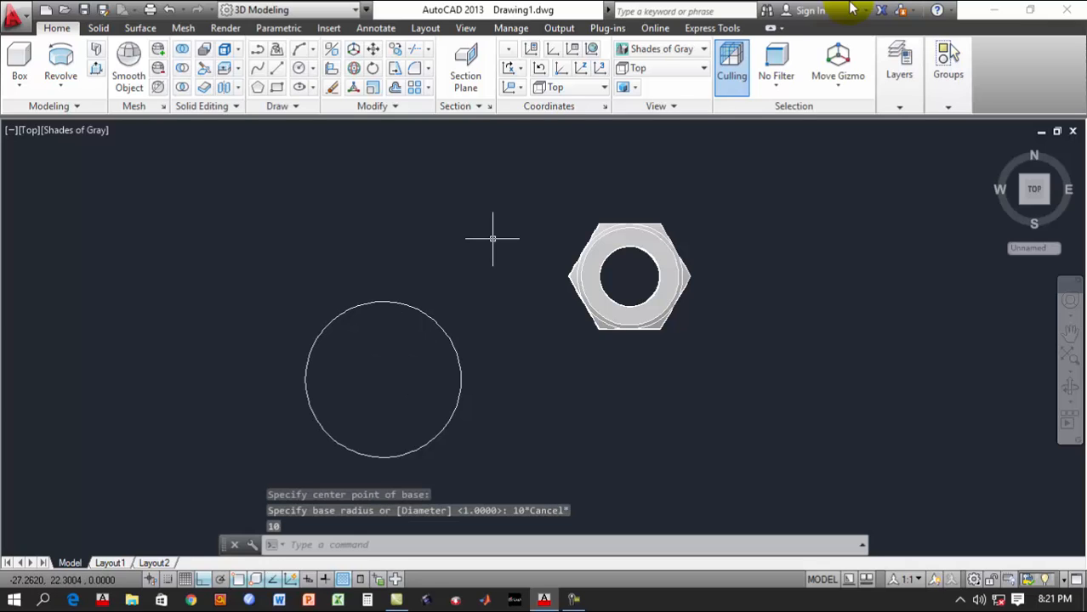
Set the SW Isometric view and start a helix at the separate circle's centre with base and top radii of 10 mm
click(690, 69)
click(678, 174)
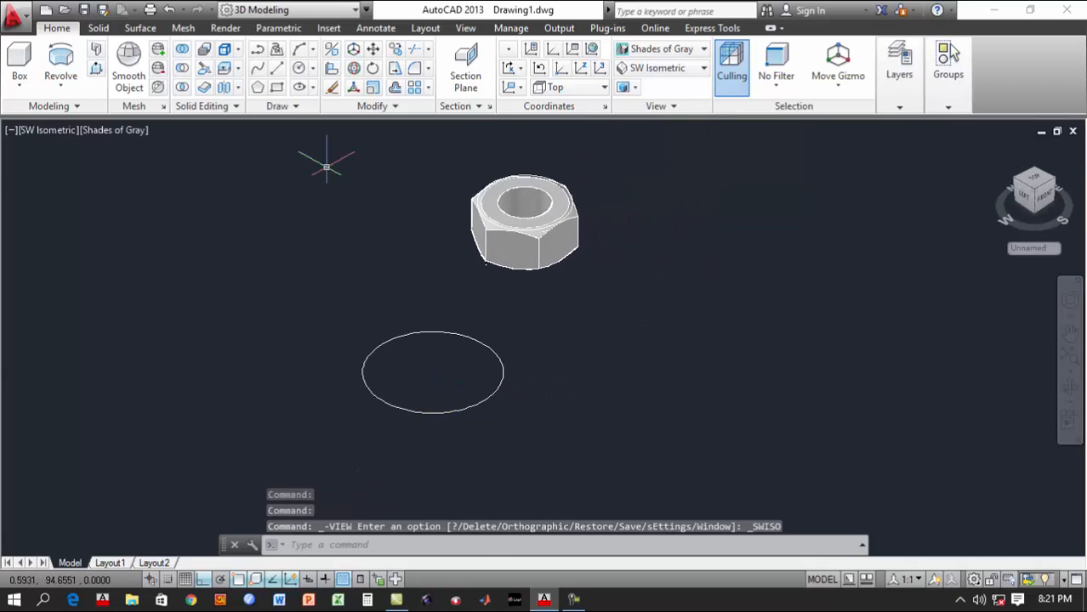
click(280, 106)
click(260, 126)
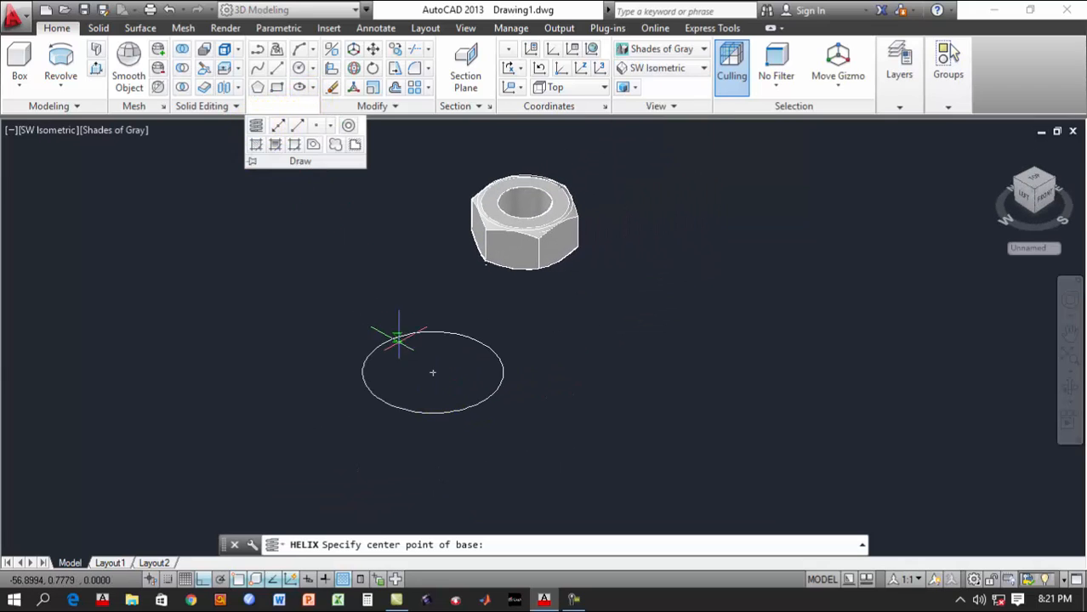
click(270, 105)
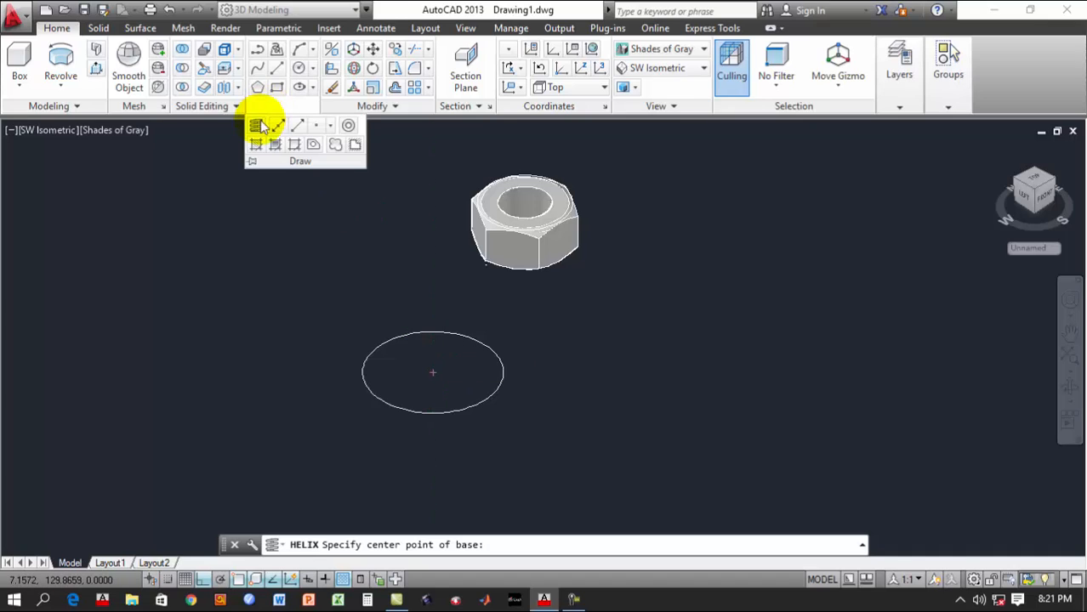
click(255, 126)
click(432, 371)
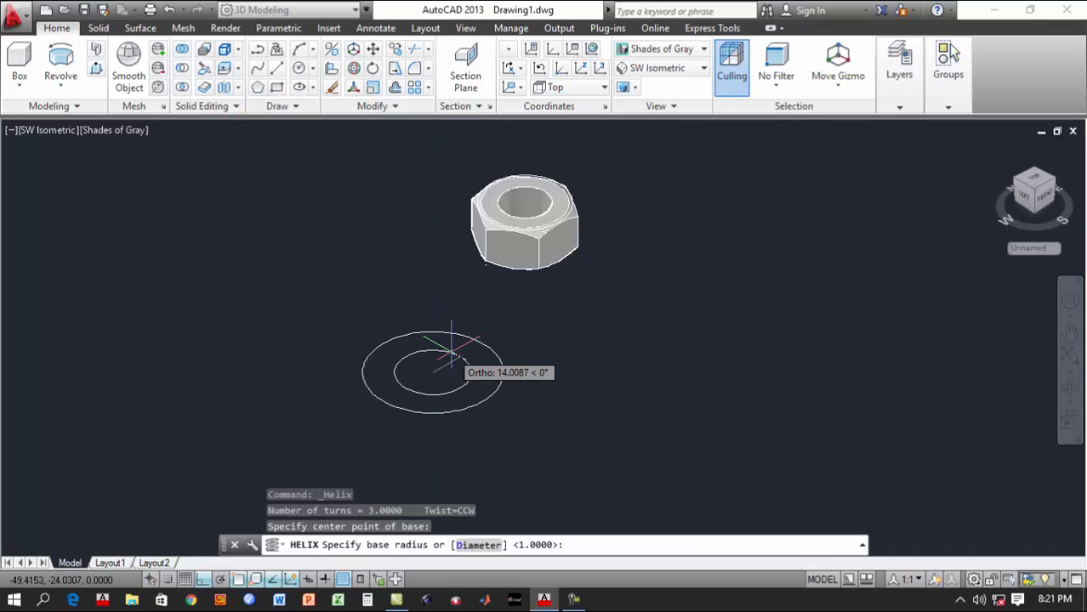
text(1)
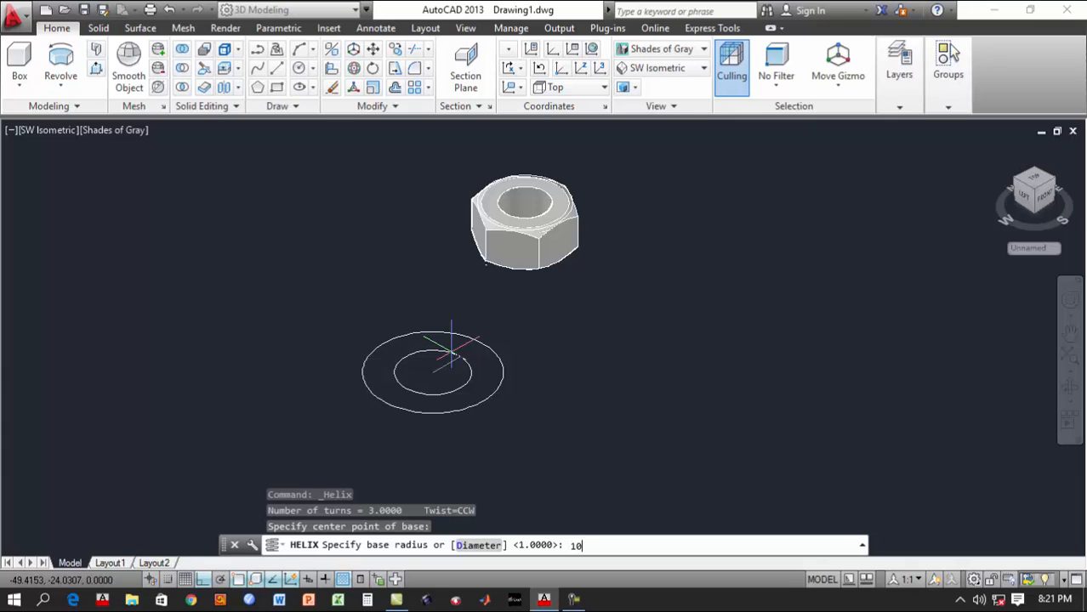
text(0)
key(Return)
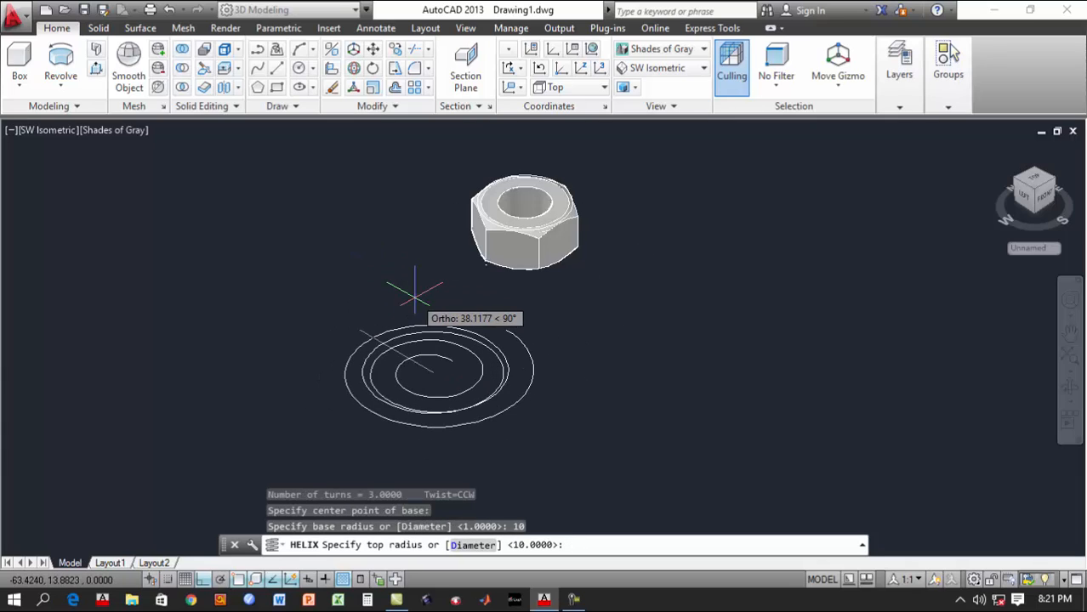
text(10)
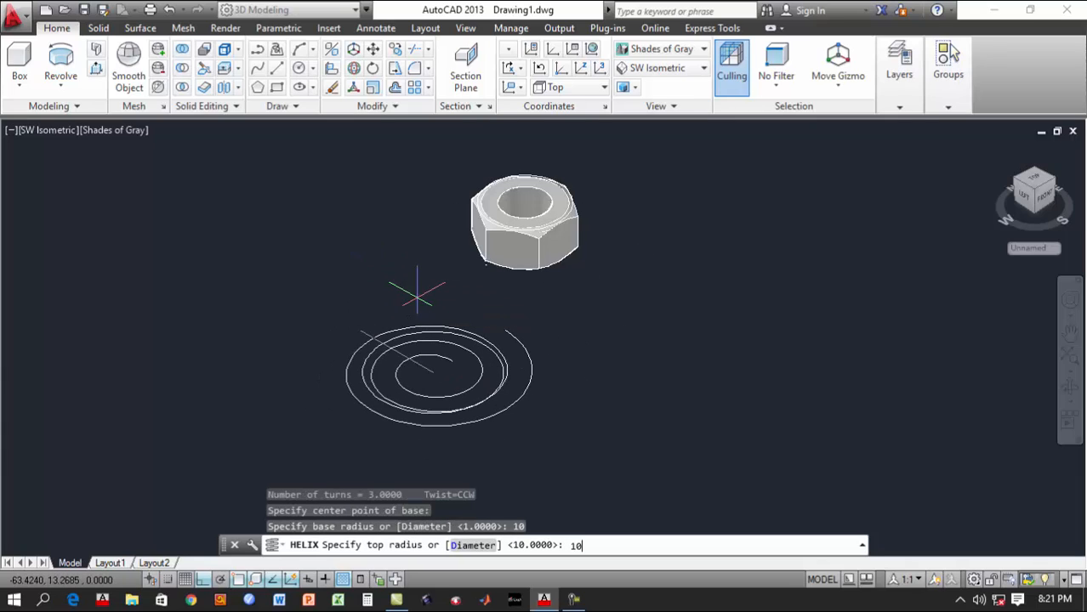
key(Return)
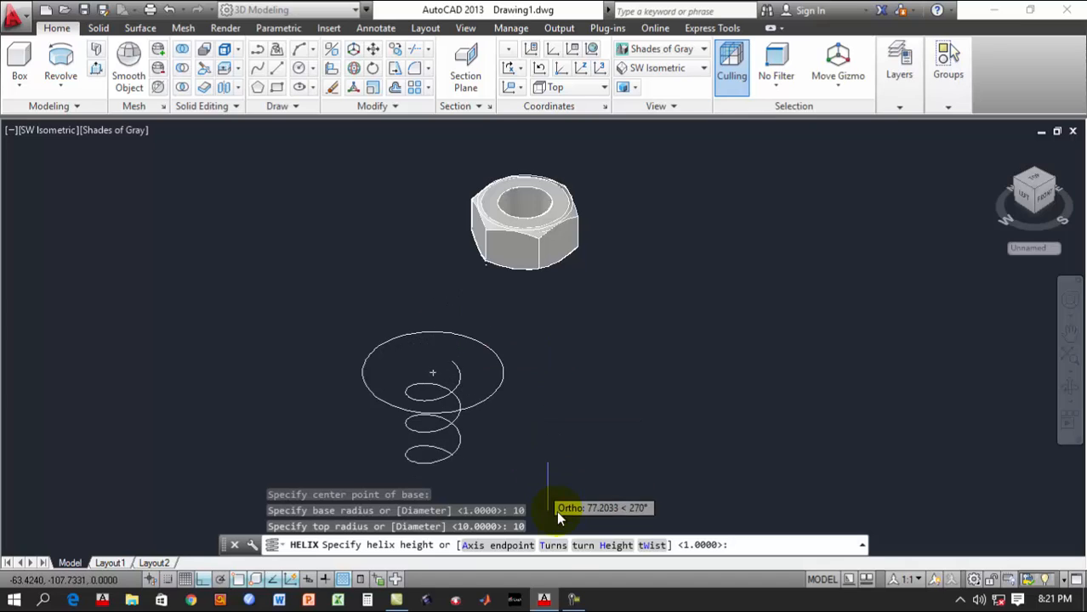
Give the helix 8 turns and a height of 21 mm to complete it
click(552, 546)
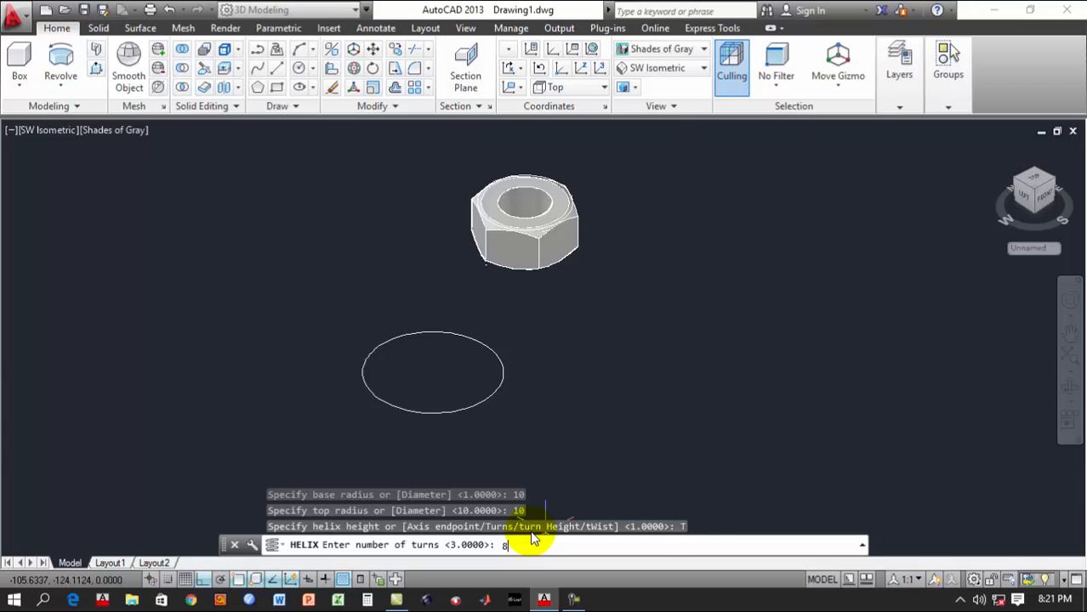
text(8)
key(Return)
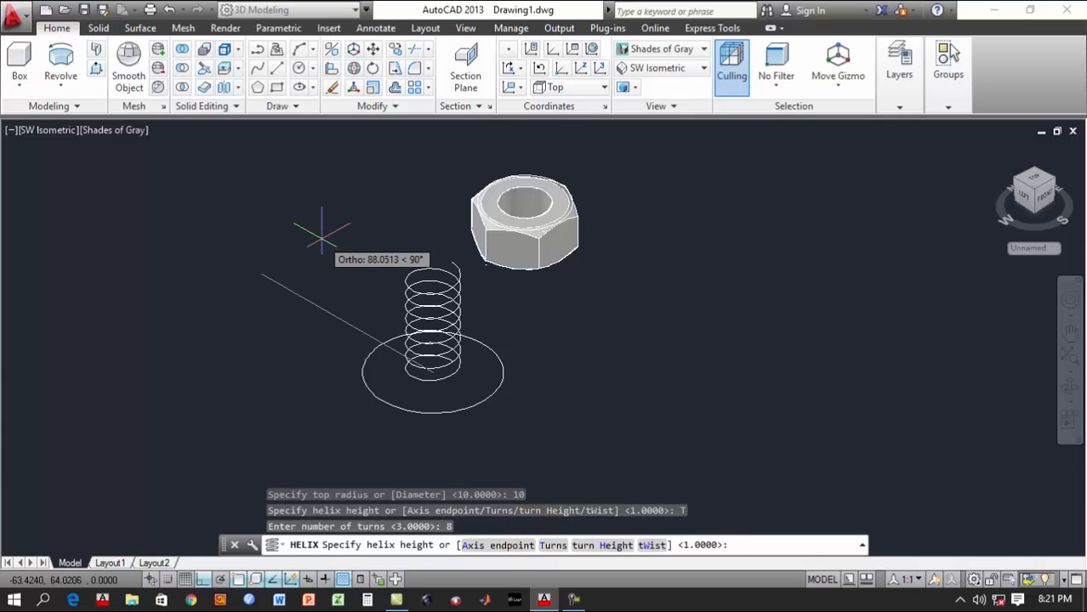
text(2)
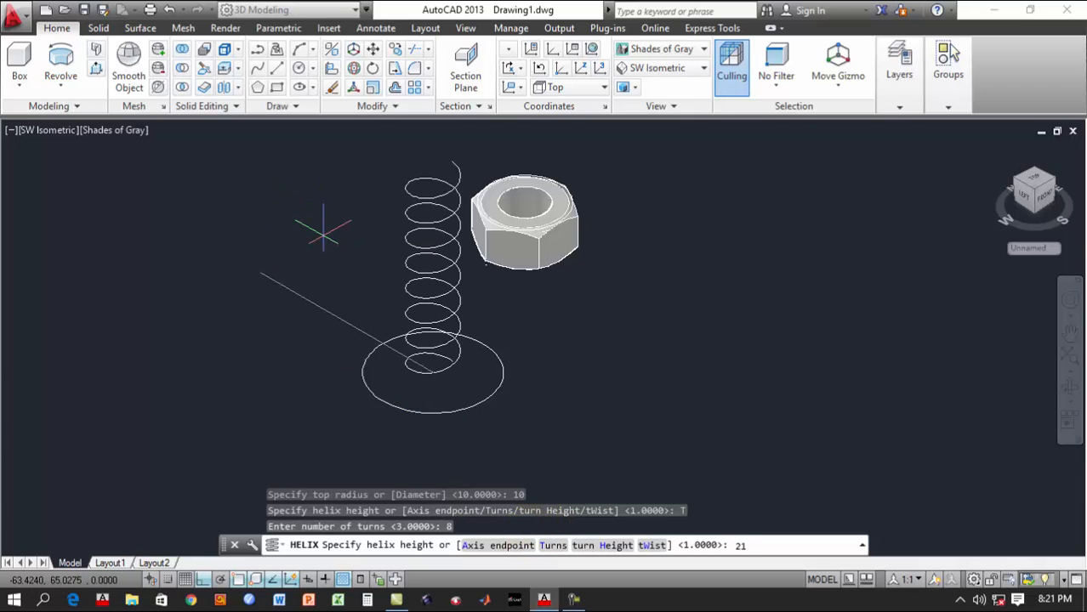
text(1)
key(Return)
scroll(429, 255, up, 5)
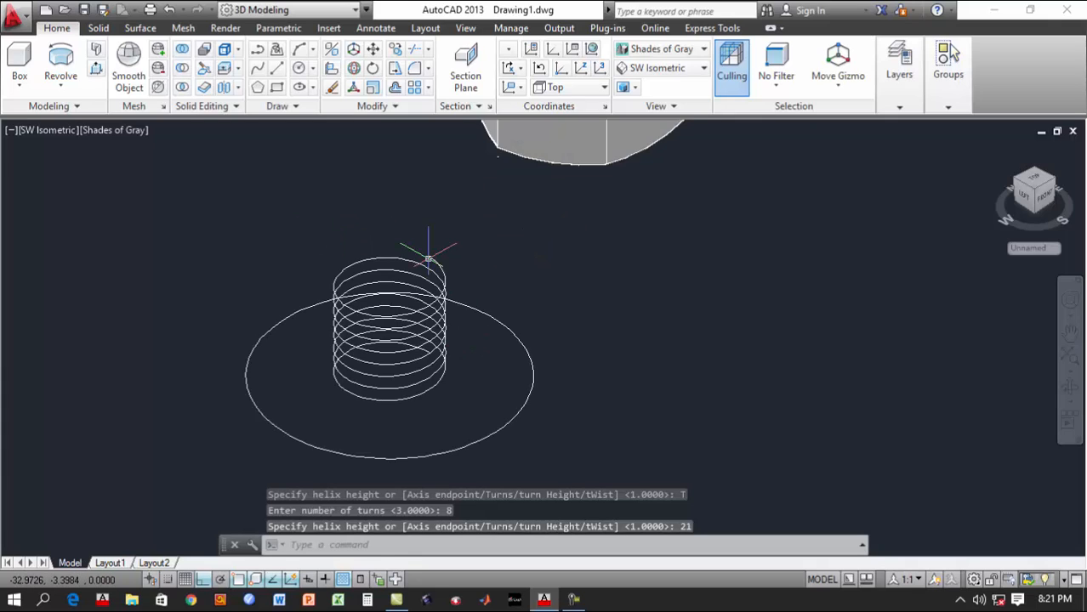
Draw a circle of radius 0.6 mm centred on the upper end of the helix
scroll(427, 262, down, 3)
middle_drag(477, 295, 486, 303)
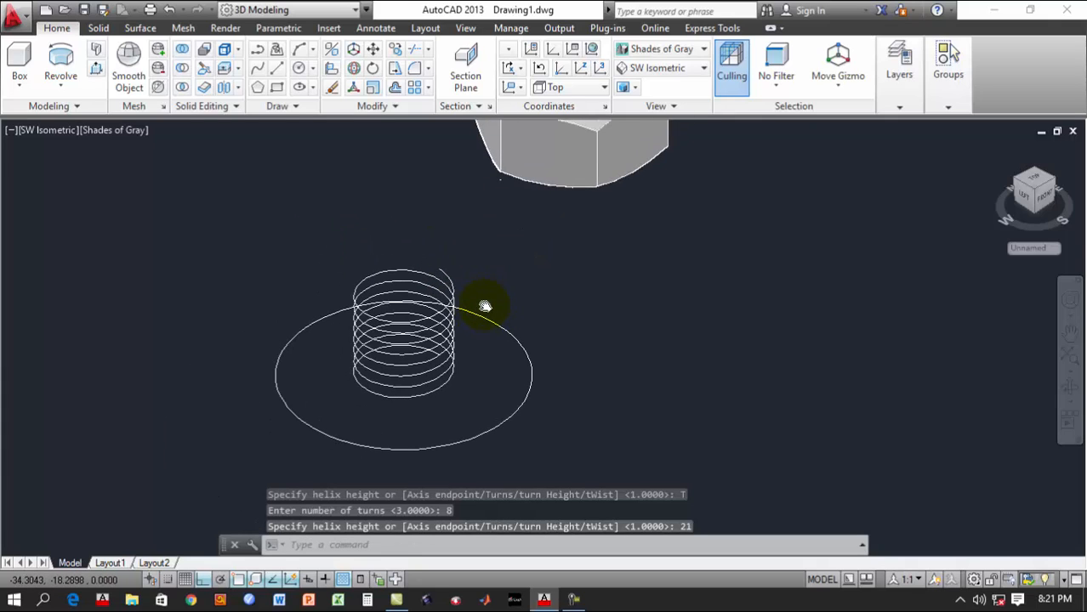
click(300, 73)
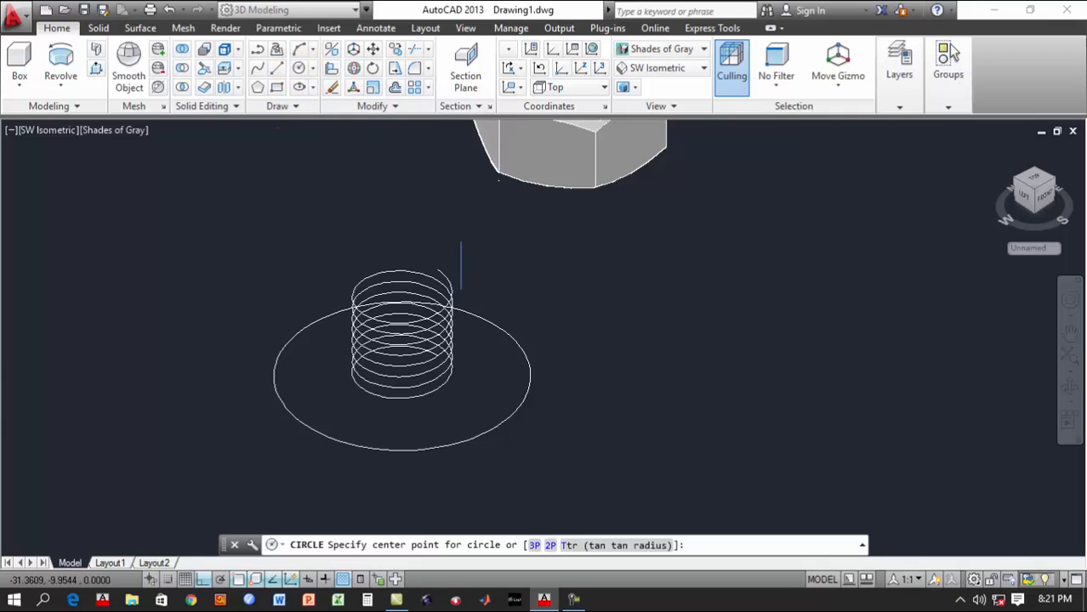
scroll(455, 266, up, 3)
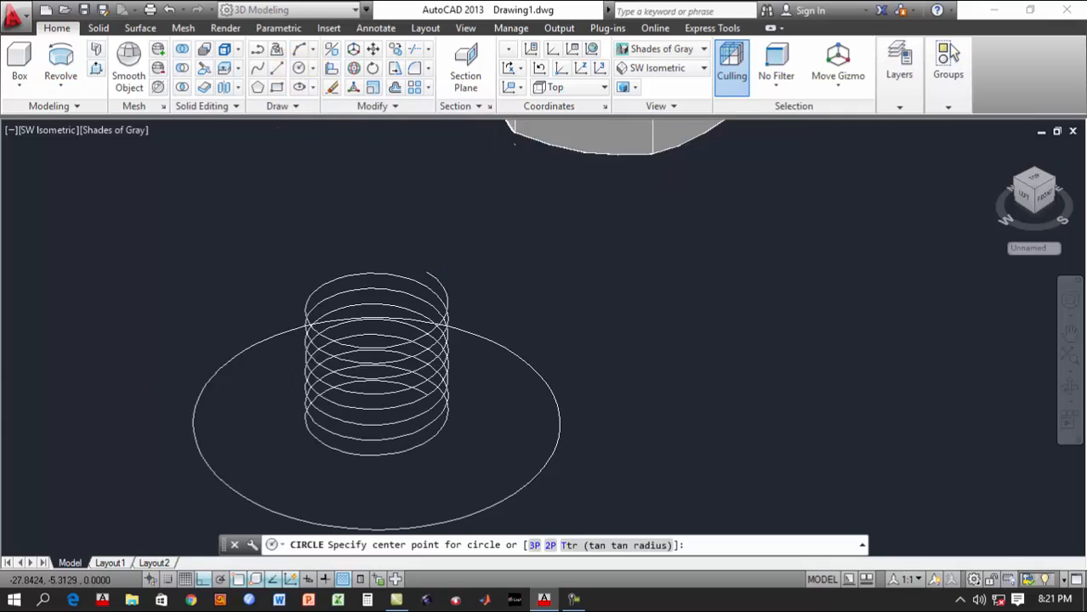
scroll(412, 272, up, 4)
click(413, 274)
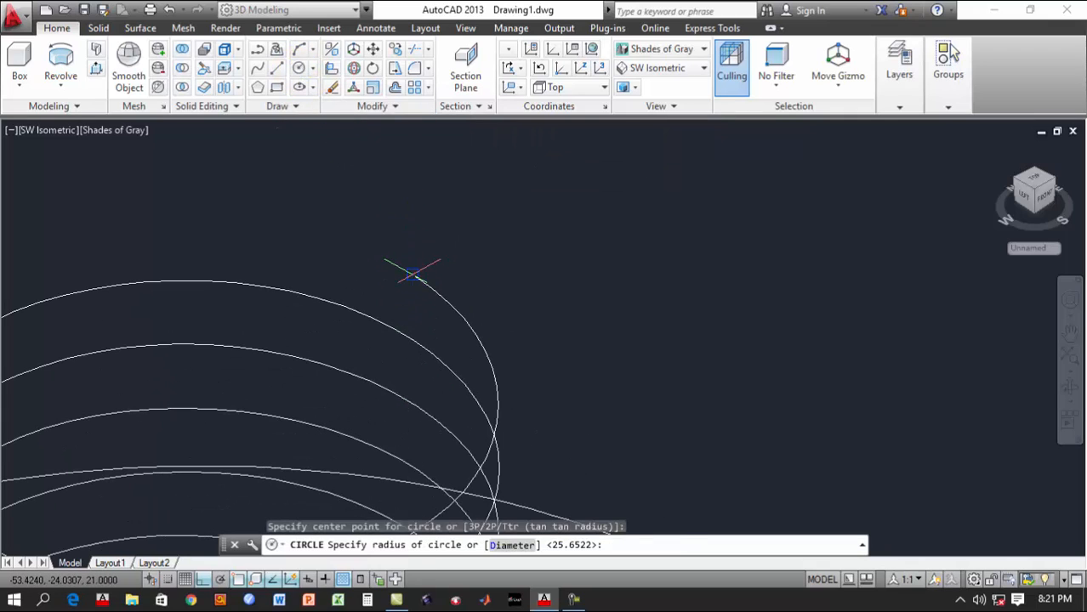
text(.)
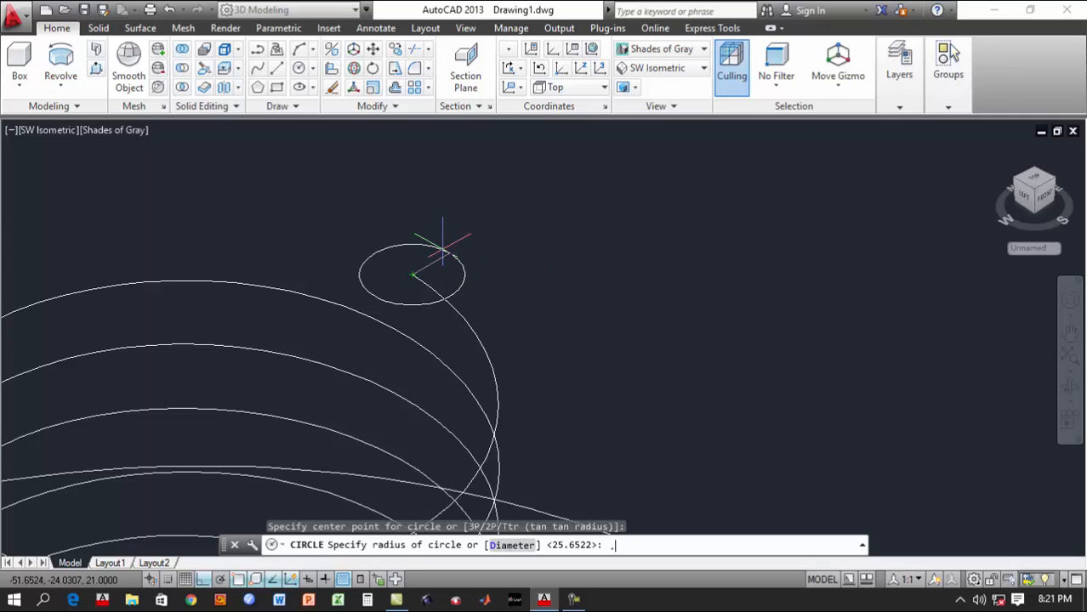
text(6)
key(Return)
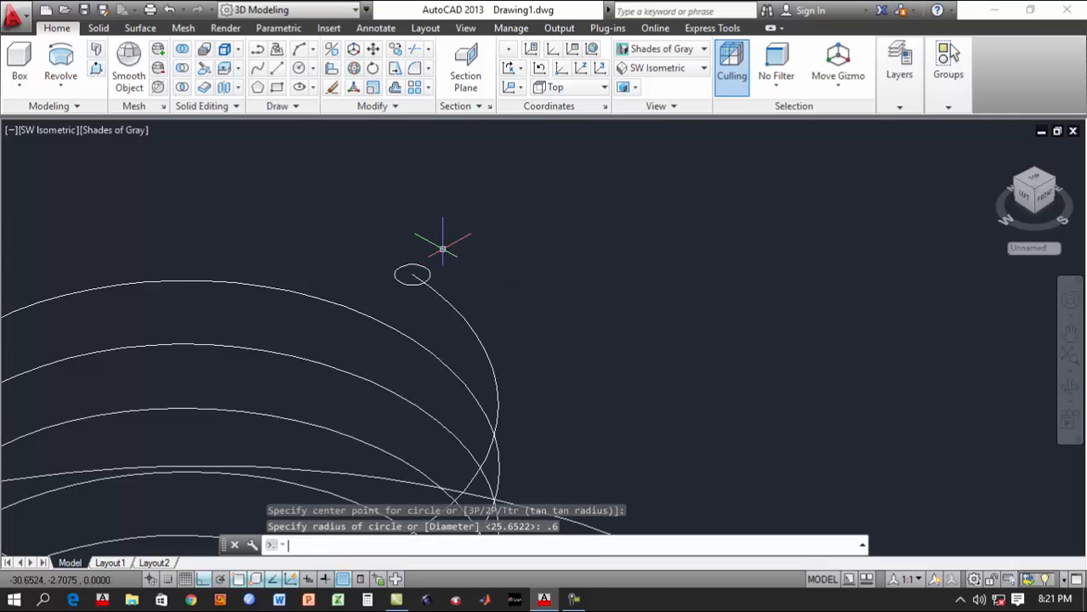
Rotate the small circle in 3D about the X axis through its centre so that it stands upright
click(353, 70)
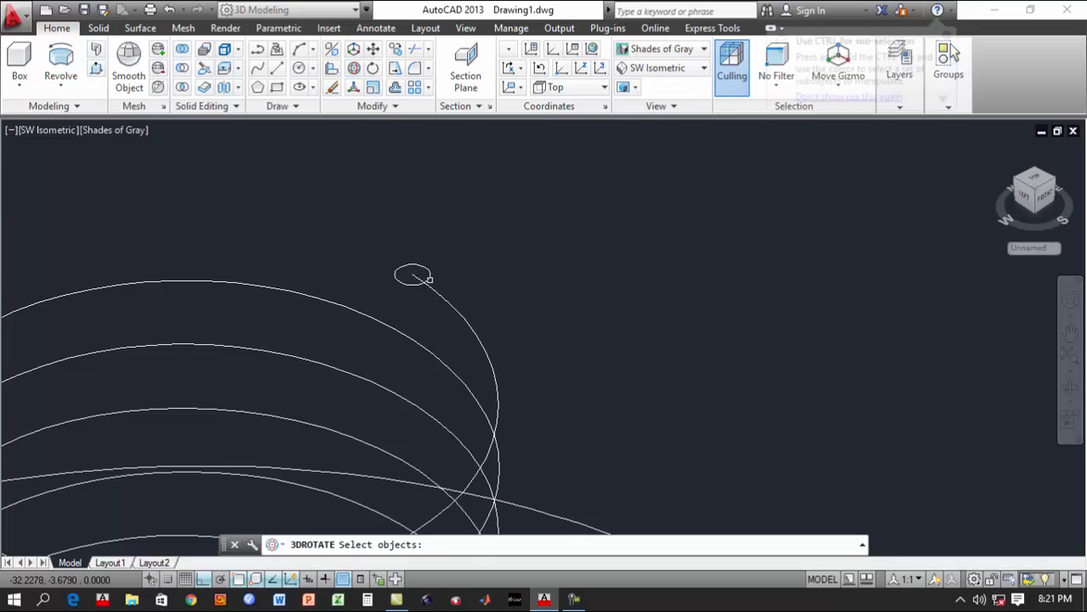
click(428, 274)
key(Return)
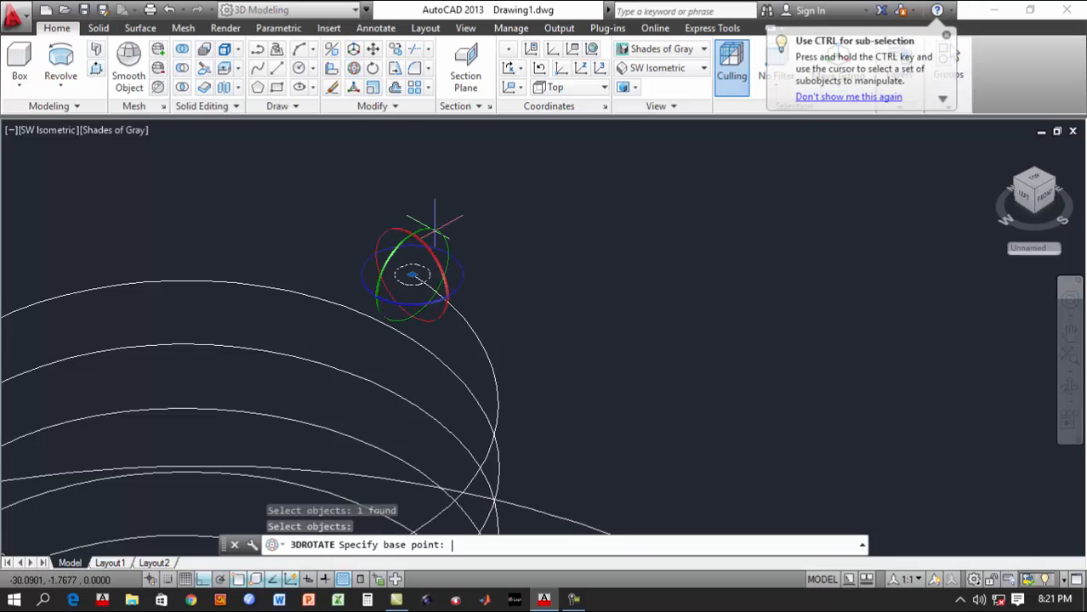
click(420, 240)
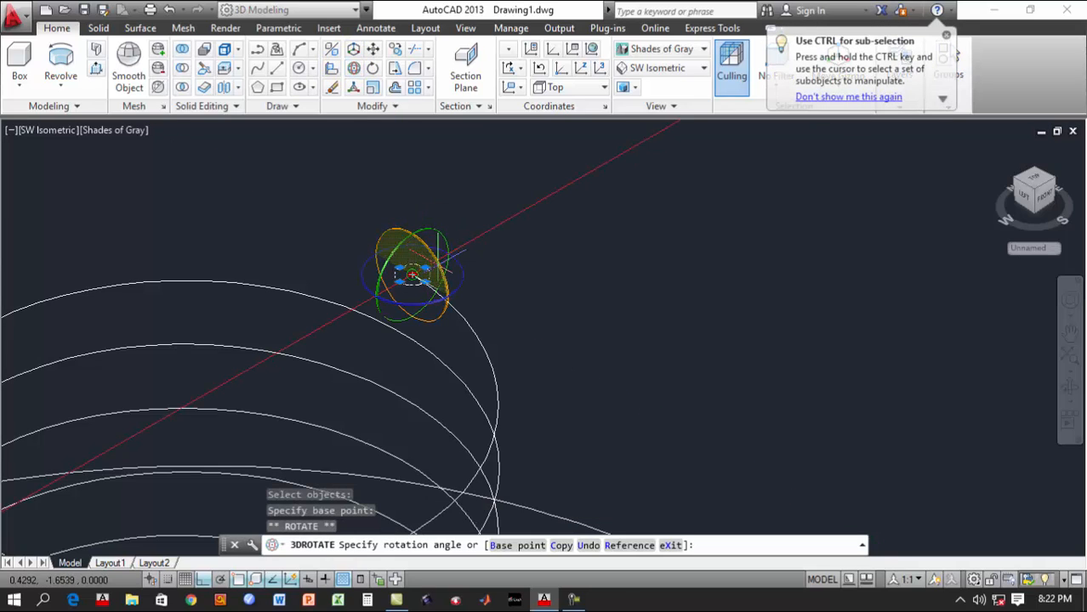
click(450, 253)
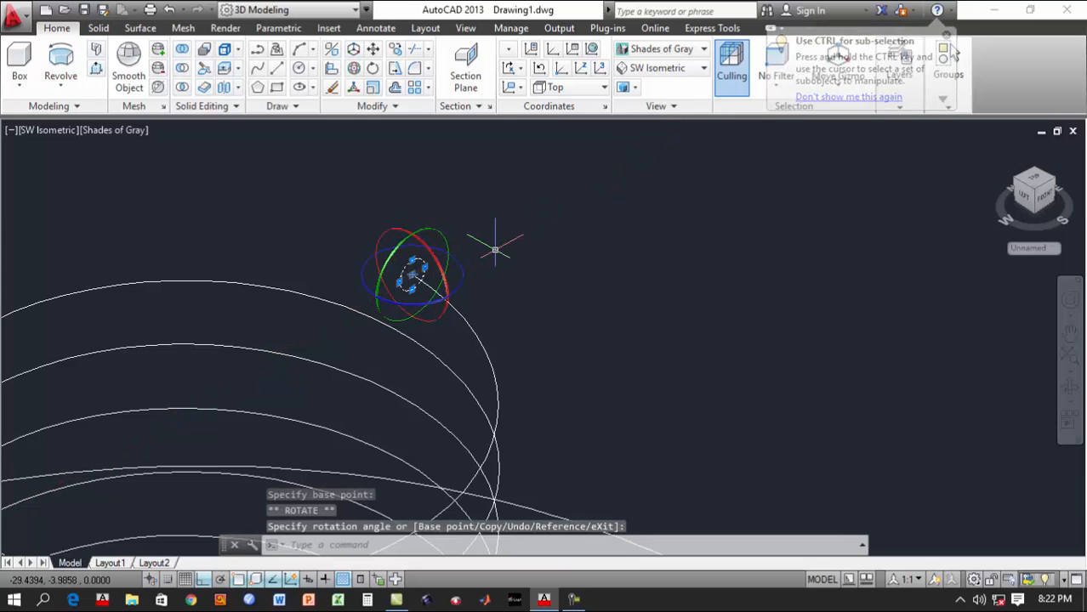
key(Escape)
Sweep the small upright circle along the helix to form a solid thread coil
scroll(388, 242, down, 8)
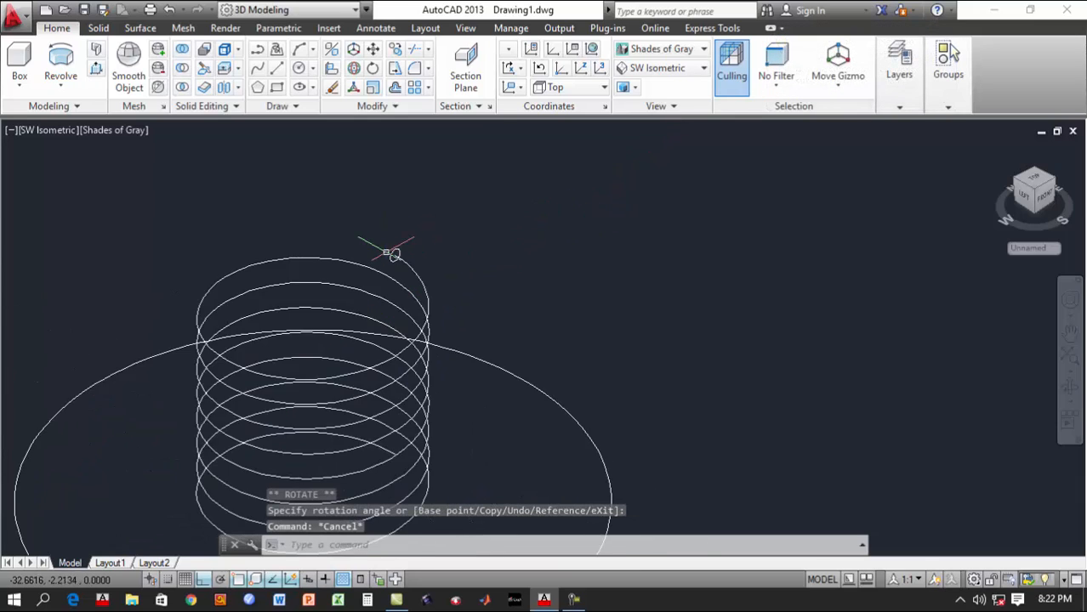
scroll(374, 254, up, 2)
middle_drag(374, 253, 373, 282)
click(61, 69)
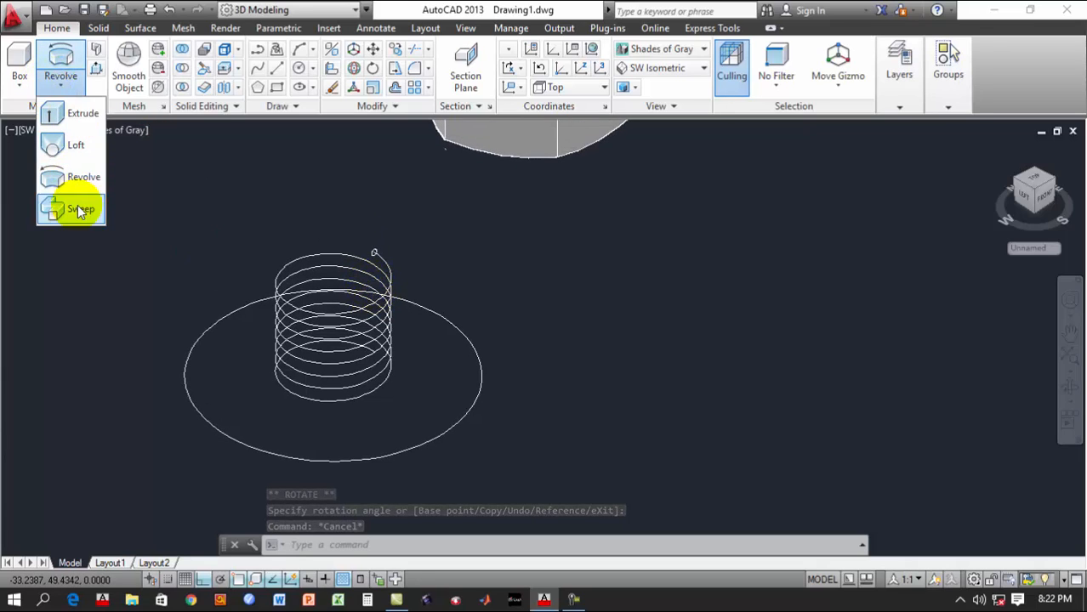
click(78, 208)
scroll(398, 241, up, 3)
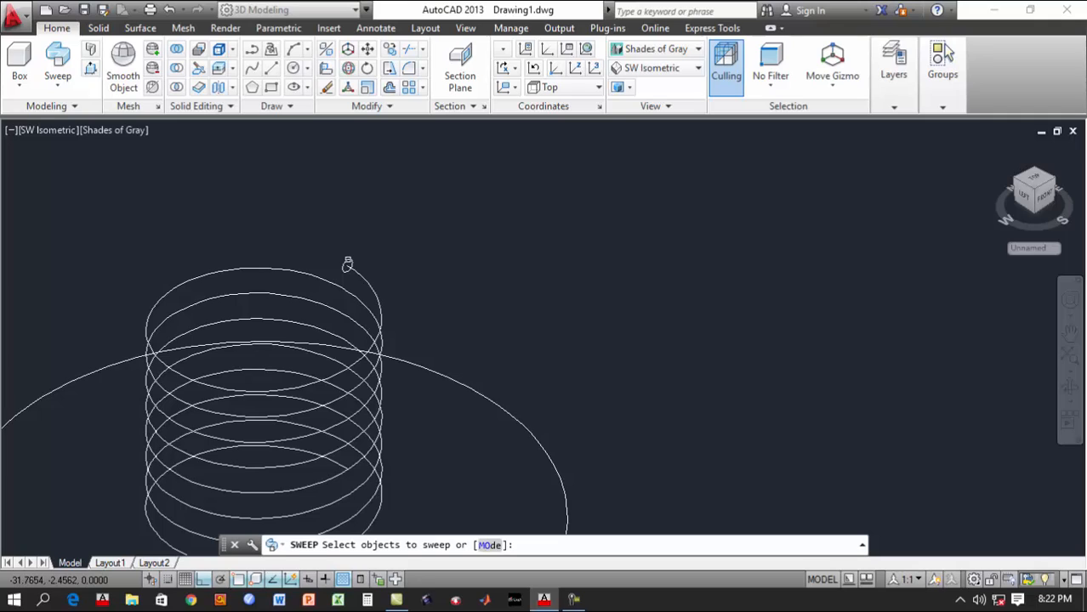
click(348, 265)
key(Return)
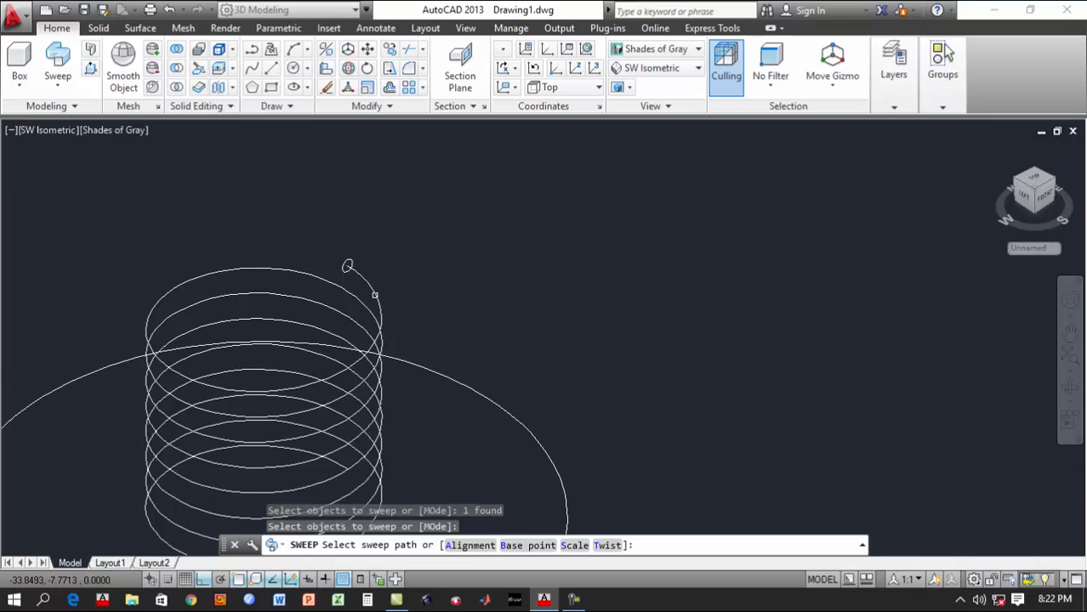
click(375, 293)
scroll(385, 297, down, 3)
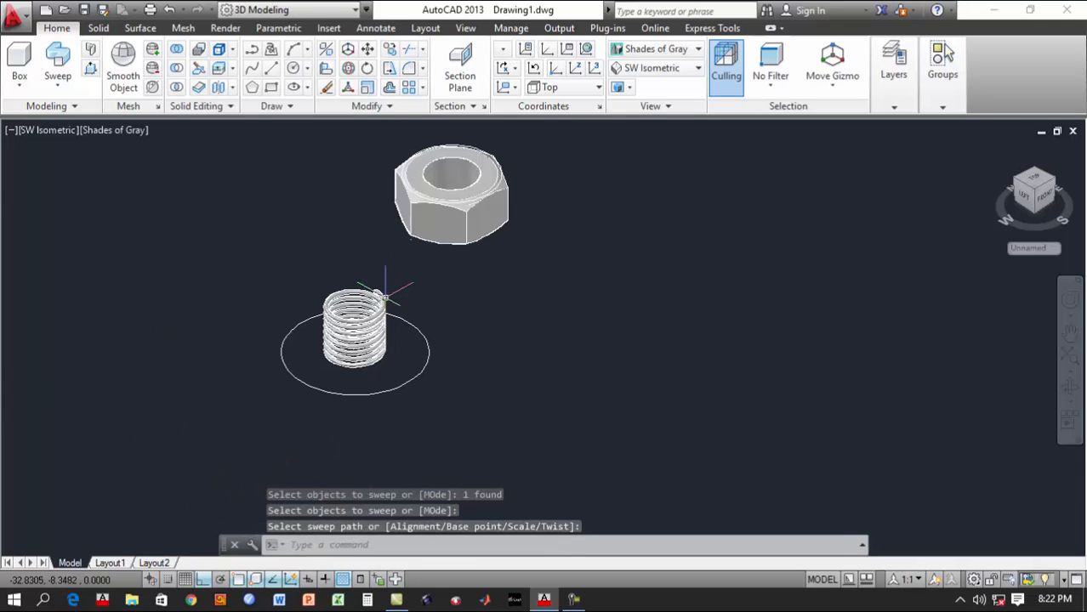
scroll(336, 274, up, 2)
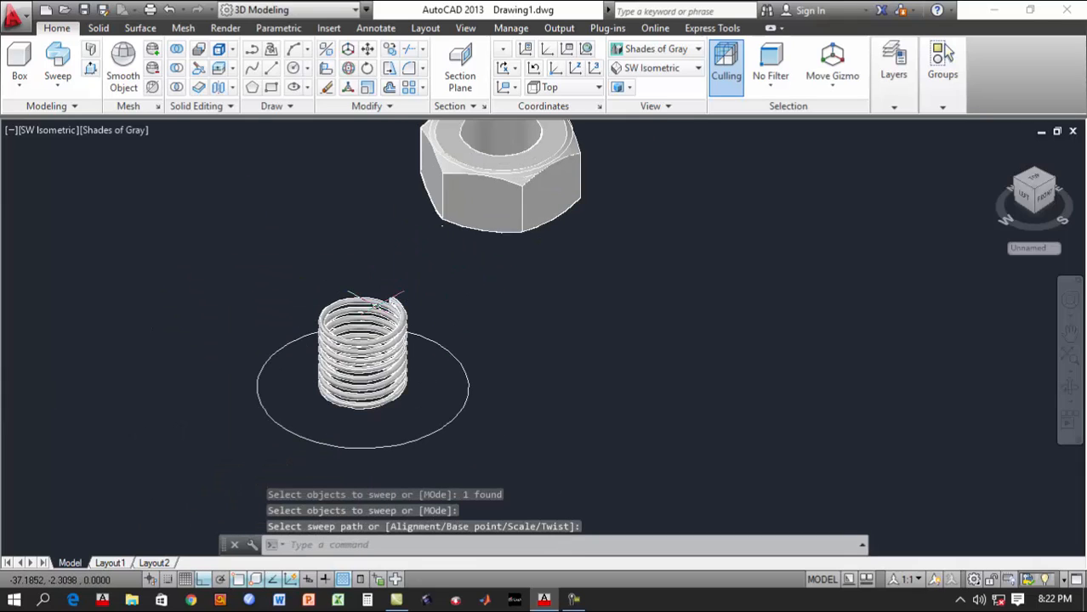
scroll(390, 300, up, 3)
scroll(396, 299, down, 3)
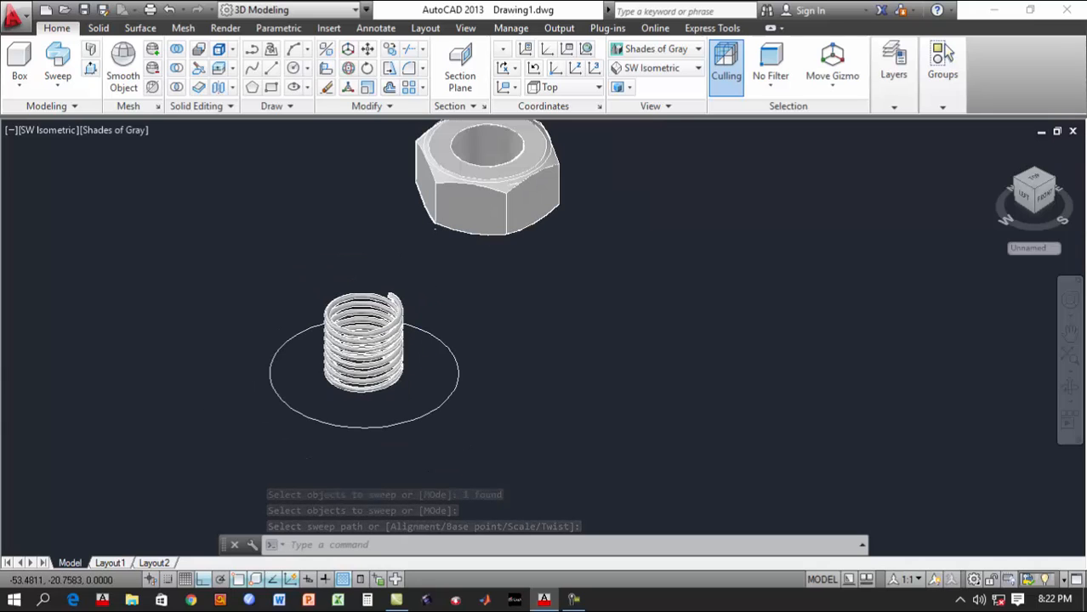
Set the Top view and move the swept coil from its own centre to the centre of the nut's bore
middle_drag(495, 345, 485, 446)
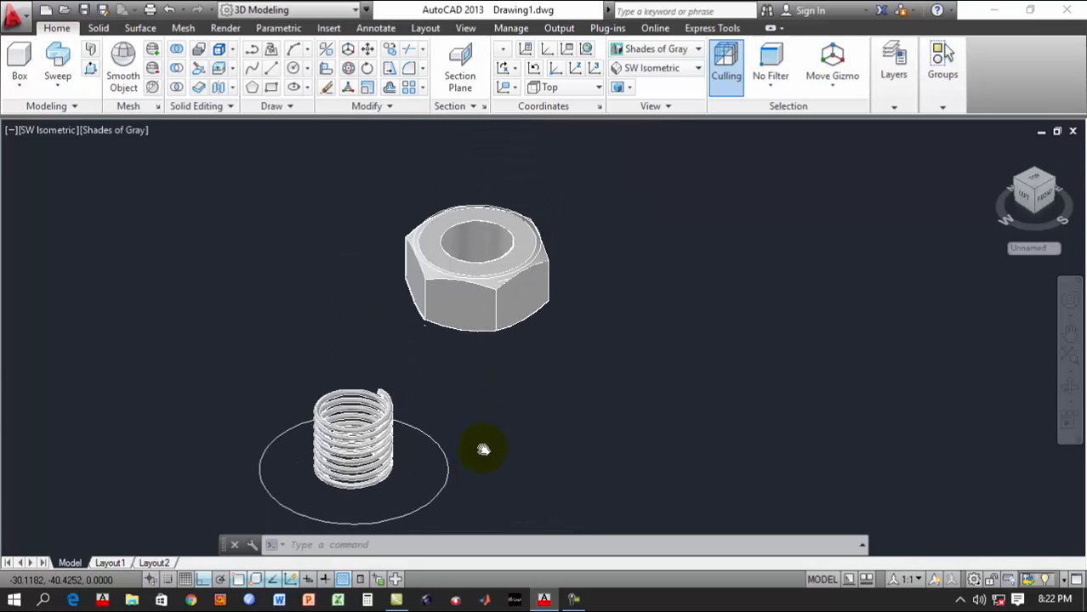
click(552, 87)
click(676, 72)
click(678, 75)
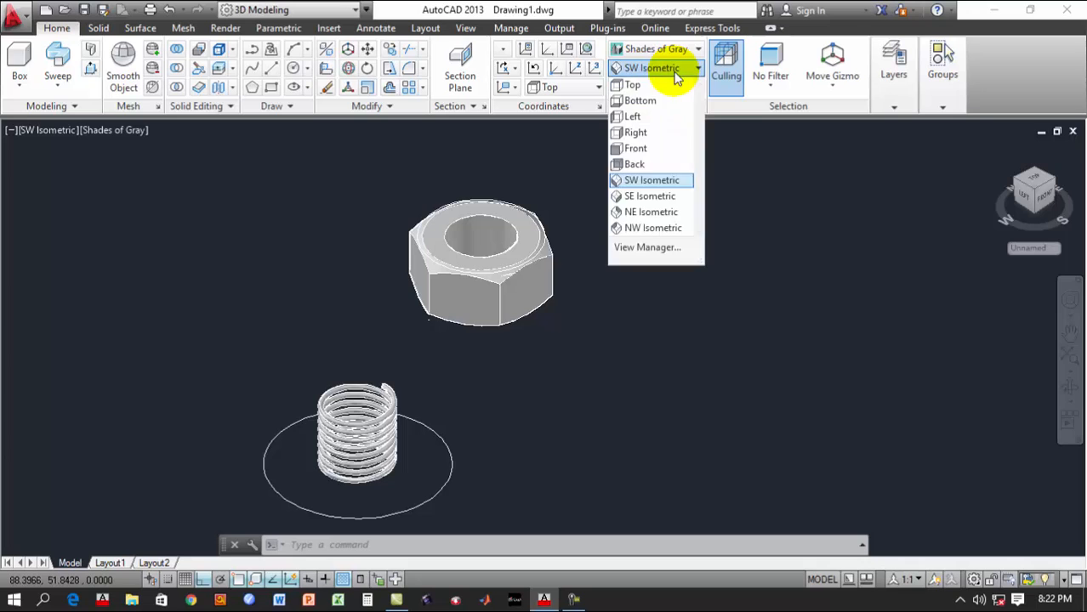
click(636, 85)
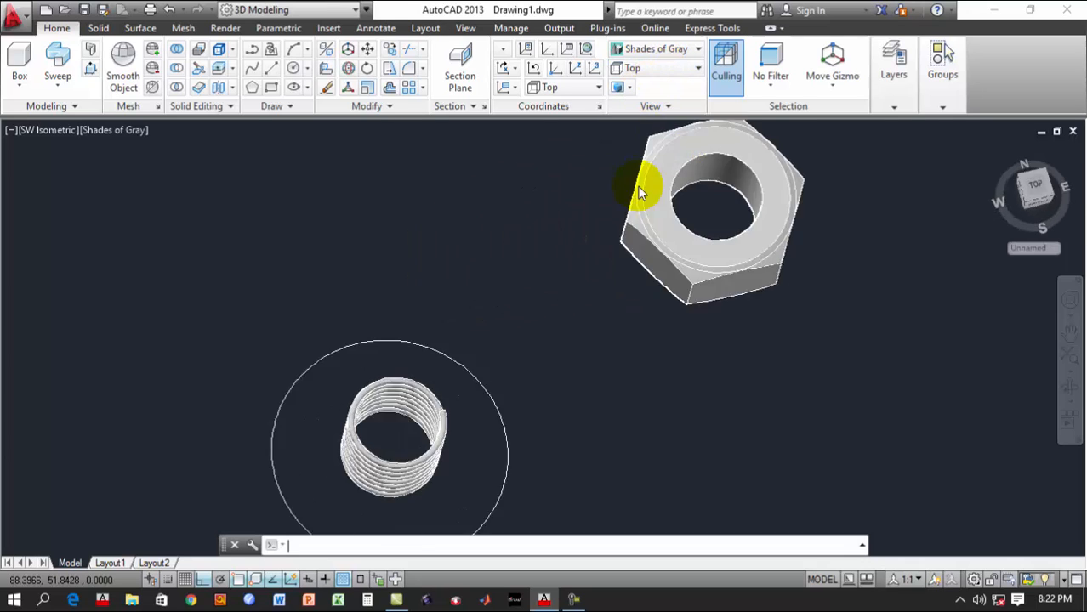
click(367, 49)
scroll(383, 389, down, 3)
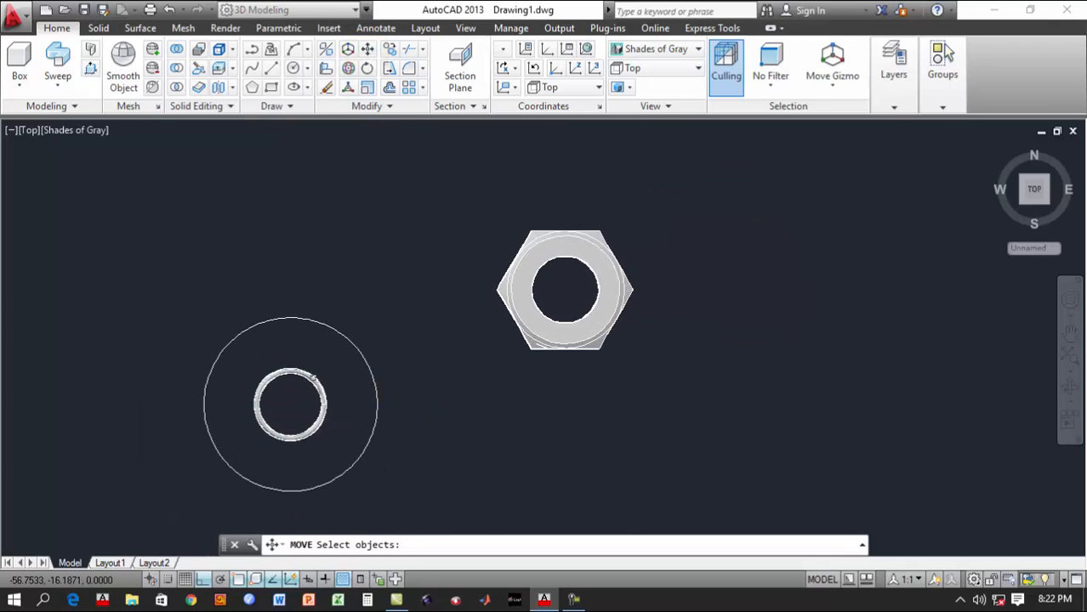
click(313, 377)
key(Return)
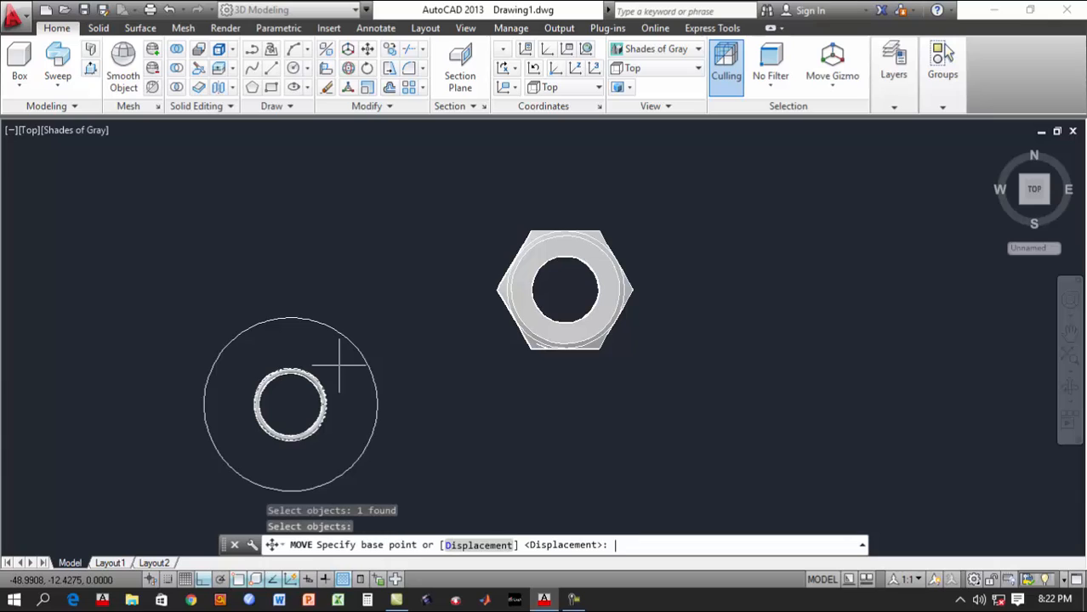
click(290, 405)
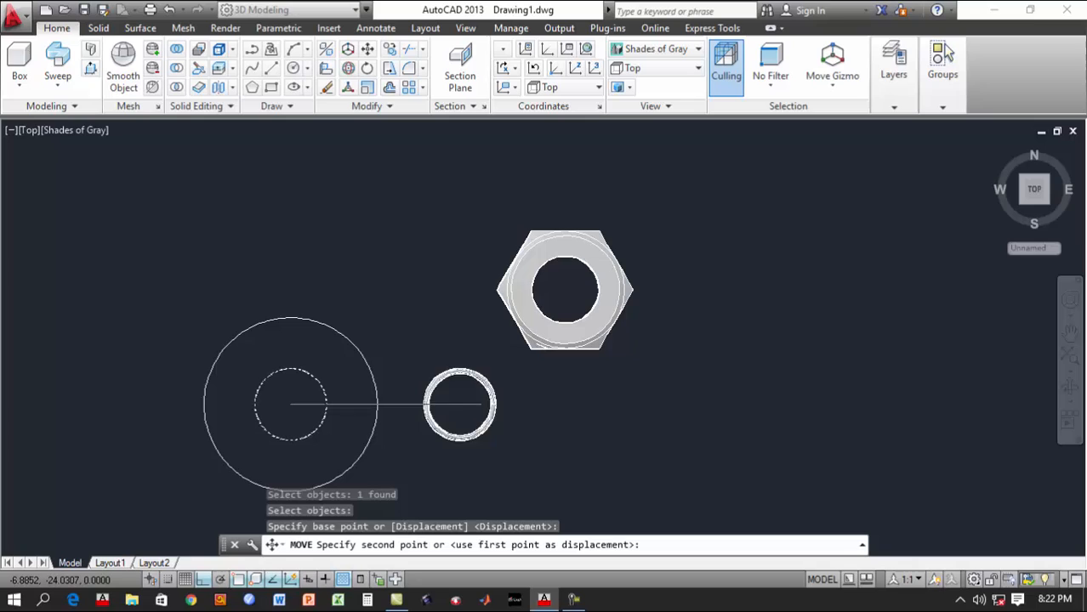
click(566, 289)
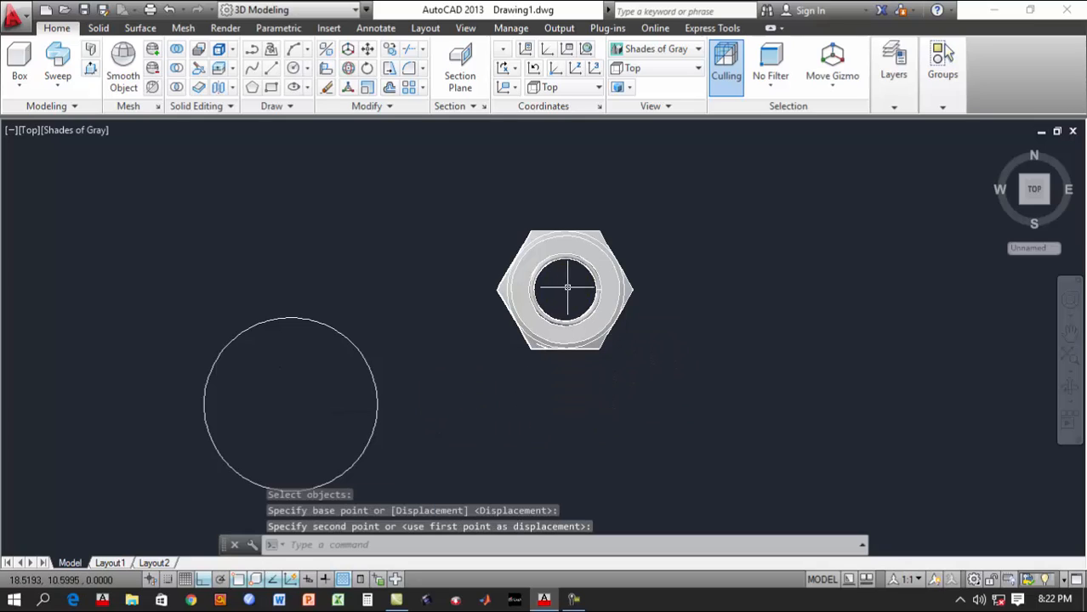
Delete the leftover large construction circle beside the nut
click(664, 71)
click(665, 74)
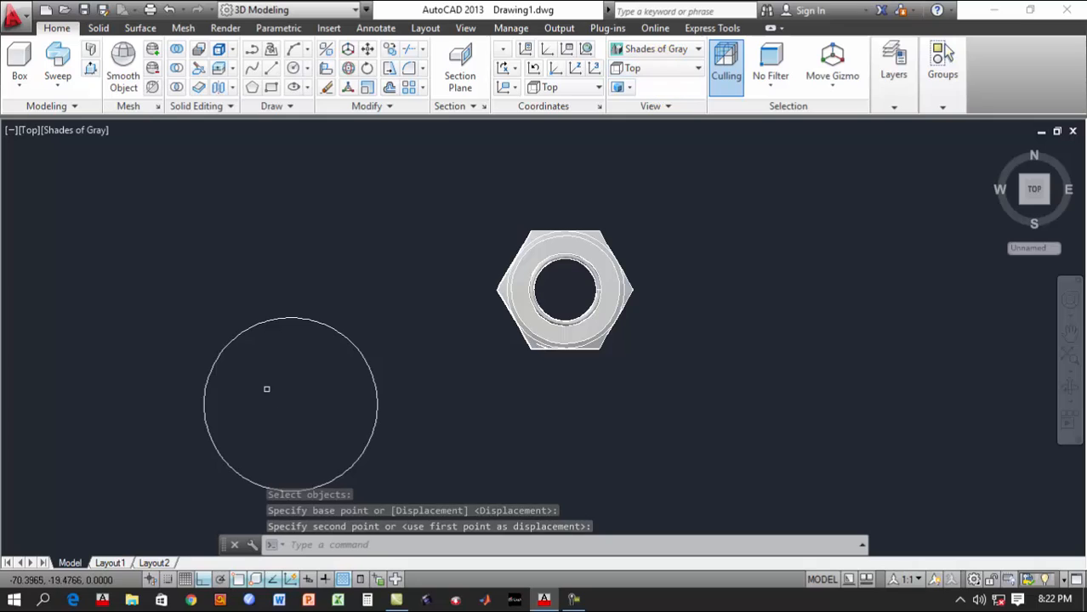
click(307, 316)
key(Delete)
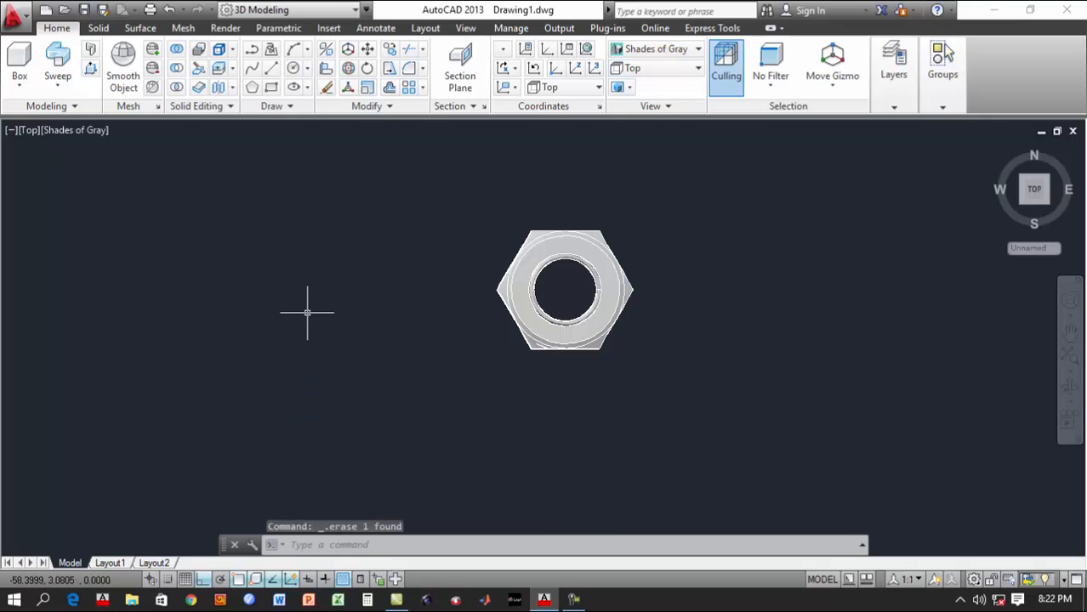
Set the SW Isometric view and orbit to a low side view of the nut with the coil inside
click(655, 68)
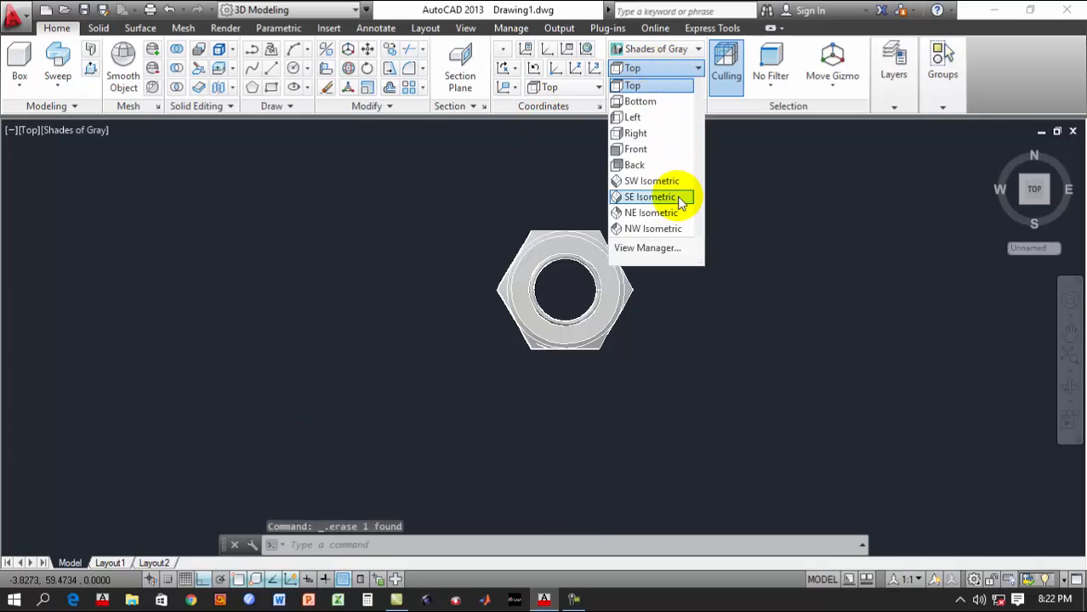
click(669, 183)
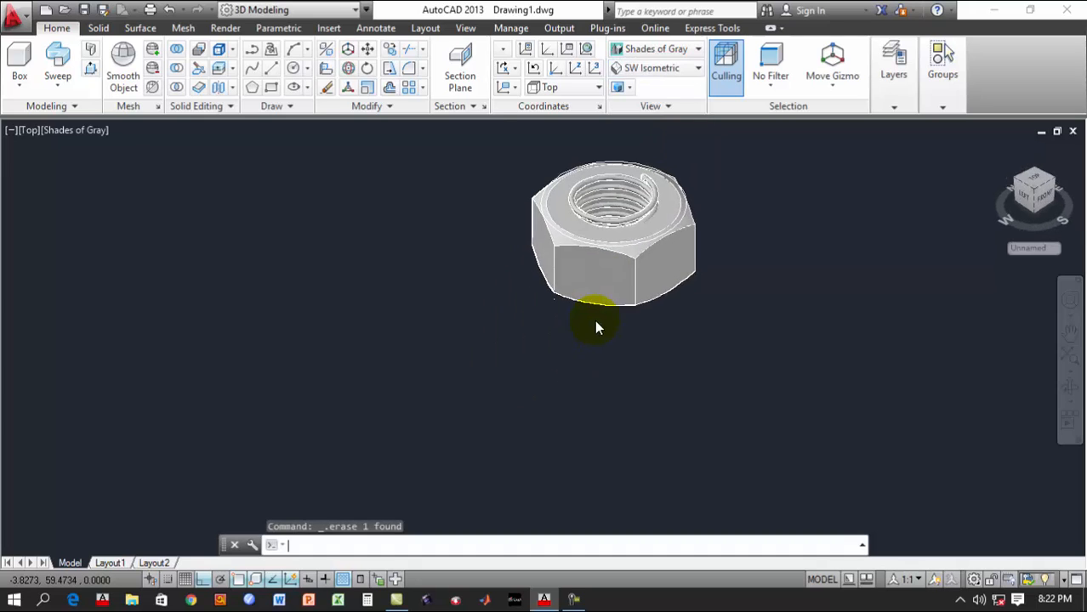
scroll(652, 215, up, 4)
middle_drag(651, 213, 548, 286)
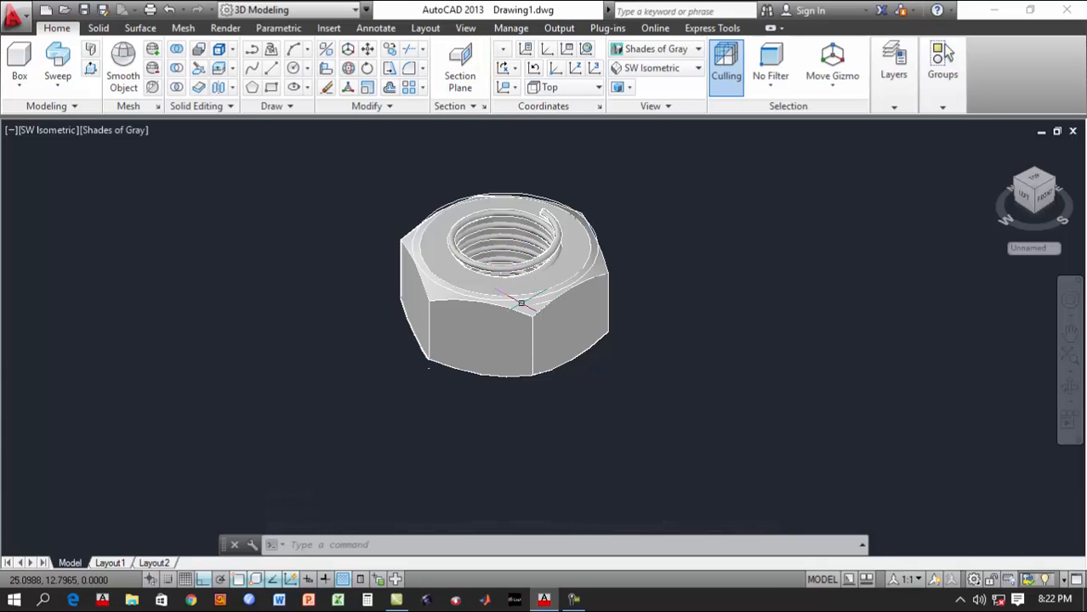
click(1076, 389)
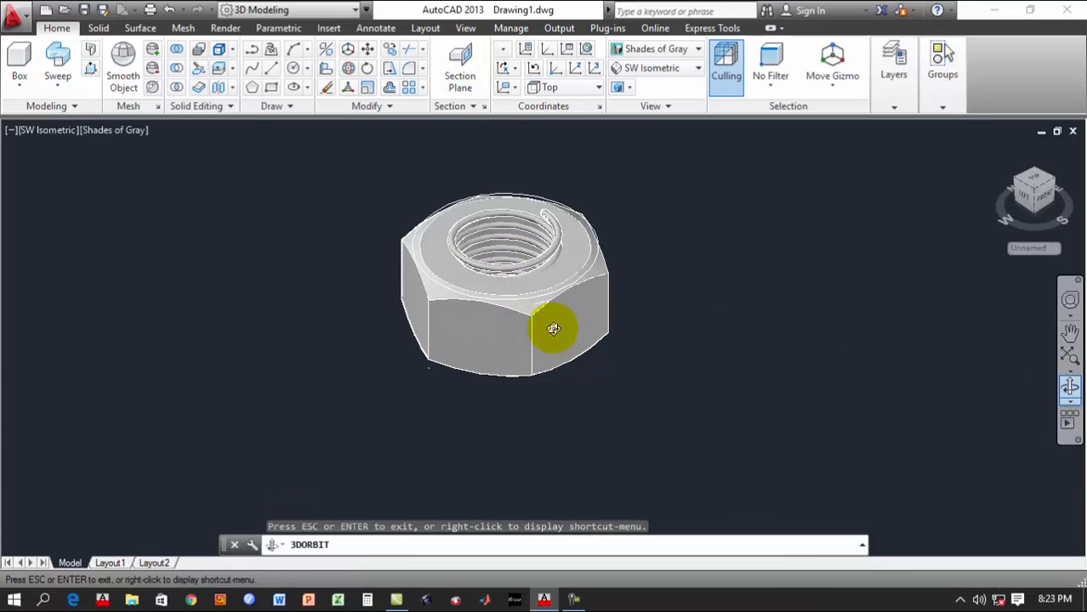
drag(552, 324, 531, 280)
key(Escape)
Move the swept coil slightly down along the Z axis, deeper into the nut's bore
click(536, 244)
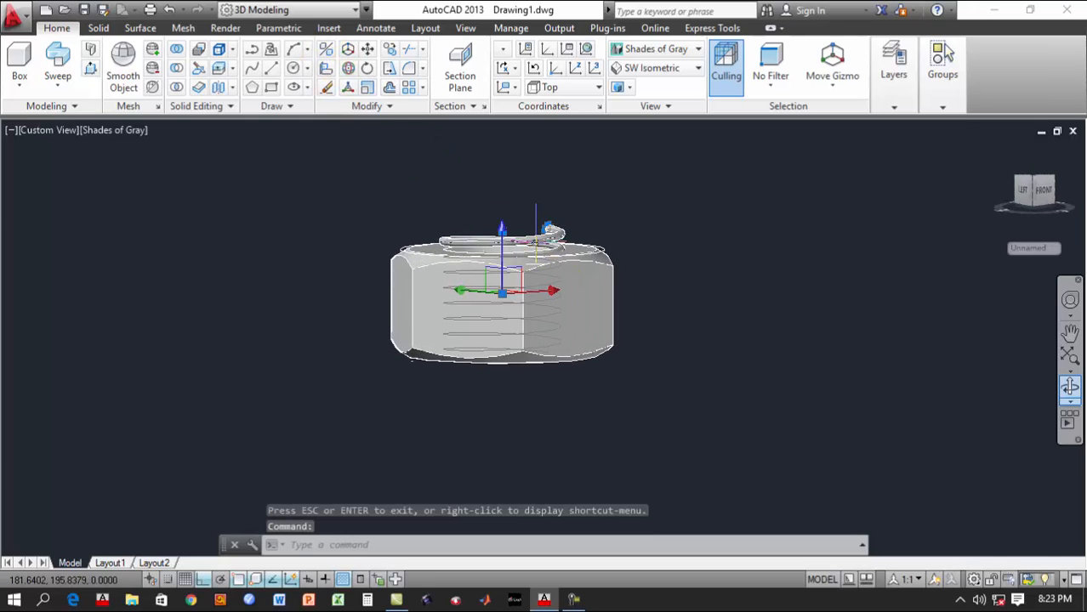
scroll(547, 249, up, 2)
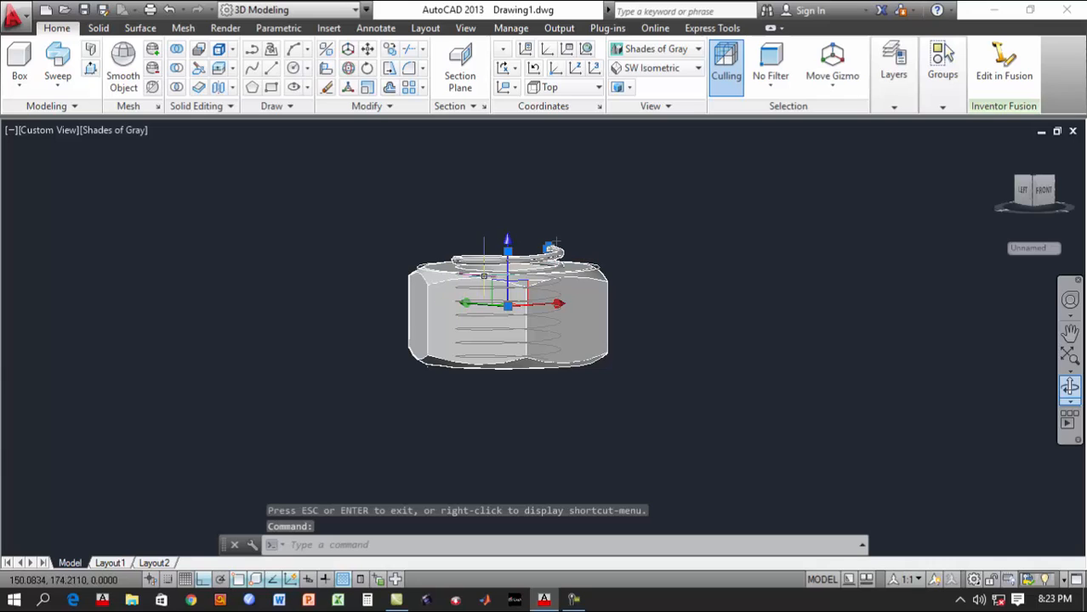
scroll(508, 300, up, 2)
scroll(512, 262, down, 4)
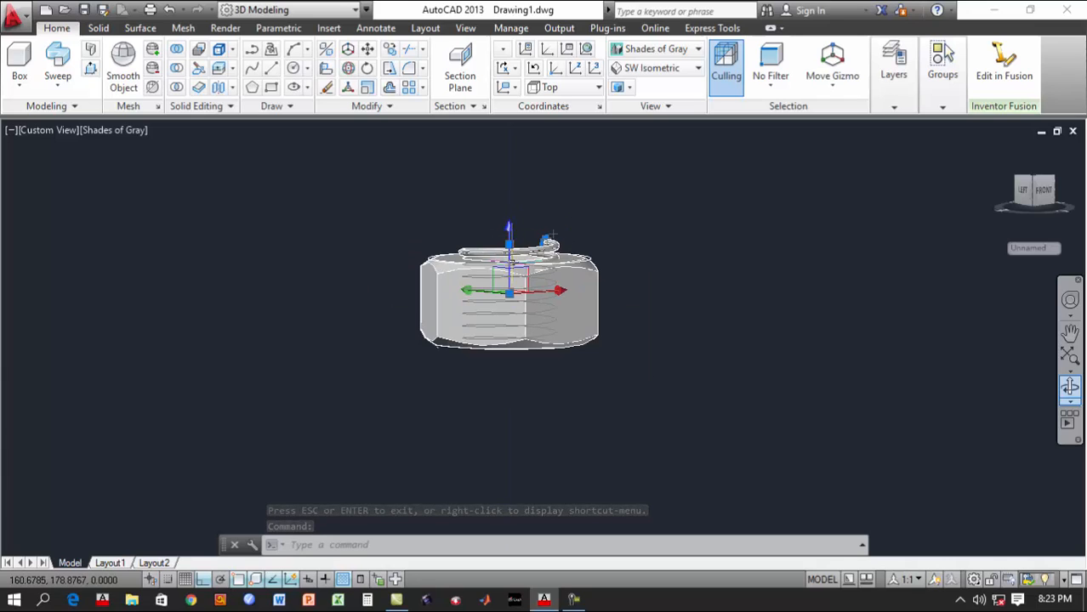
scroll(526, 289, up, 3)
click(500, 232)
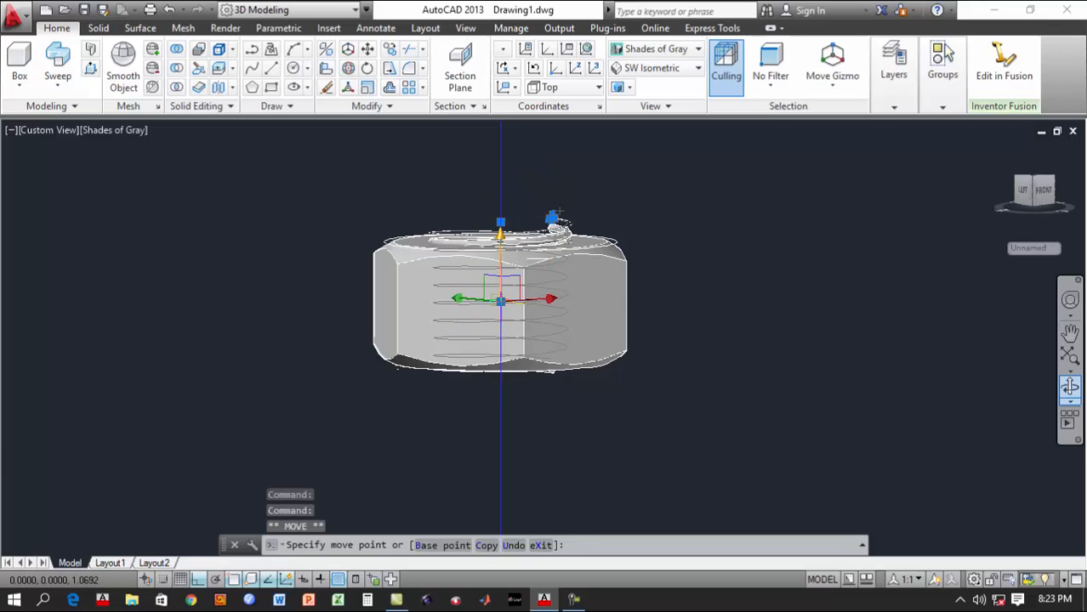
click(553, 223)
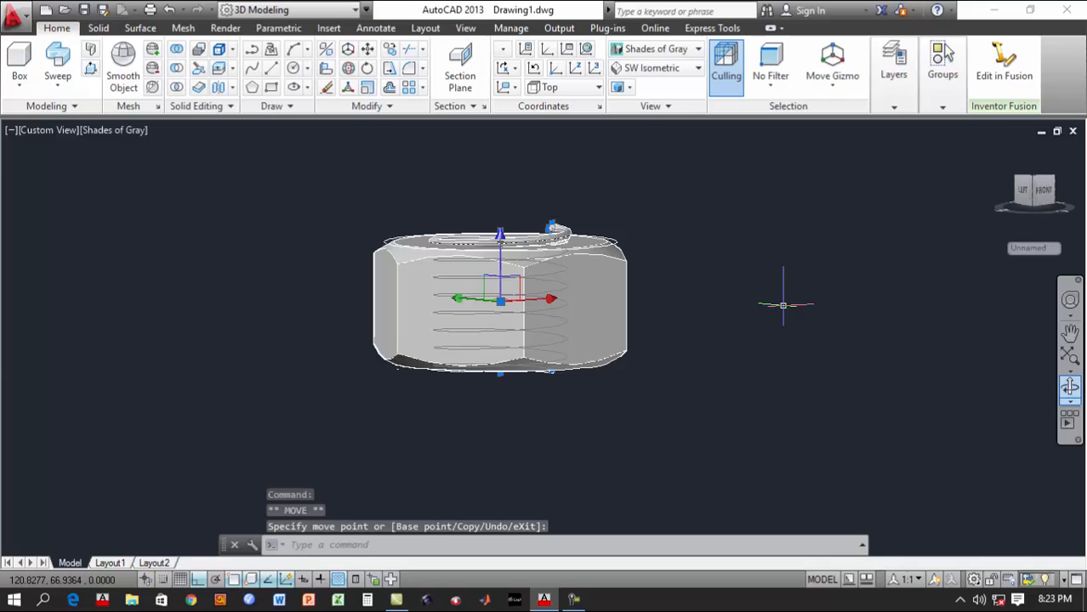
Subtract the swept coil from the hexagonal nut to cut the internal thread in its bore
key(Escape)
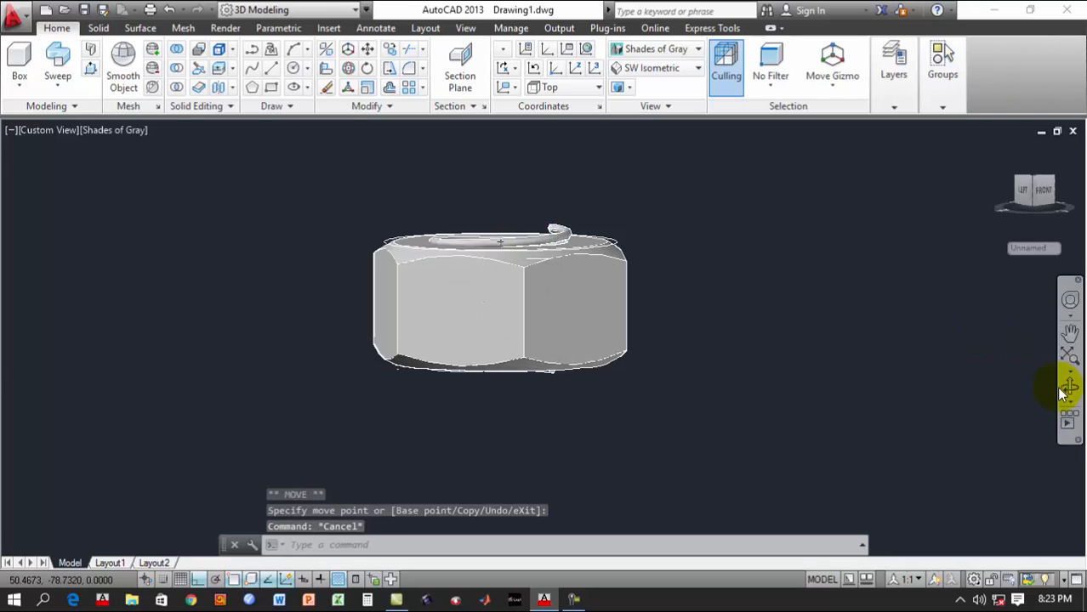
click(1063, 391)
drag(533, 355, 534, 407)
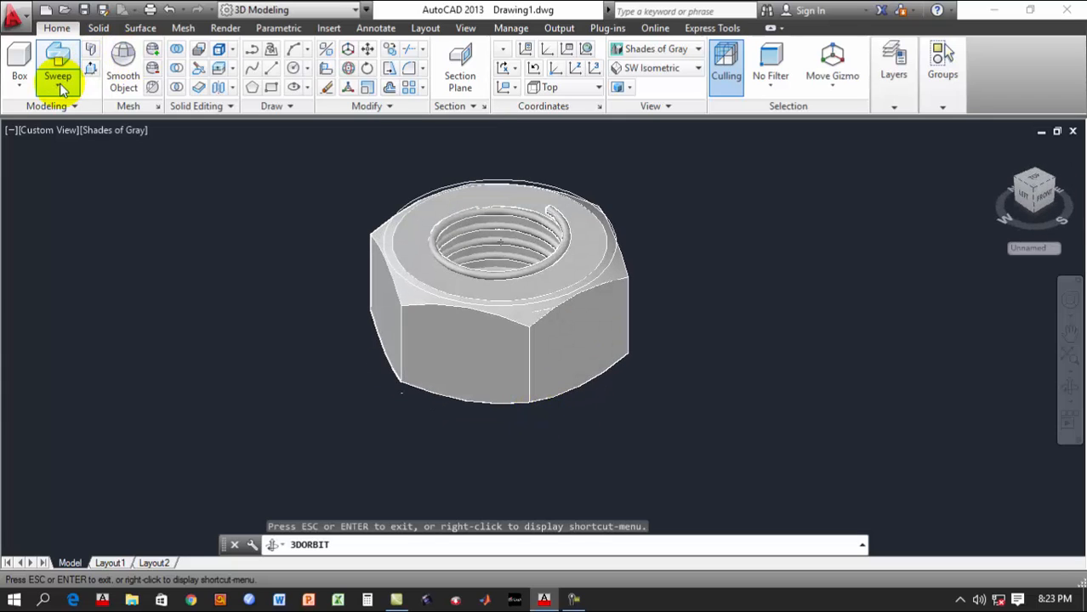
click(178, 71)
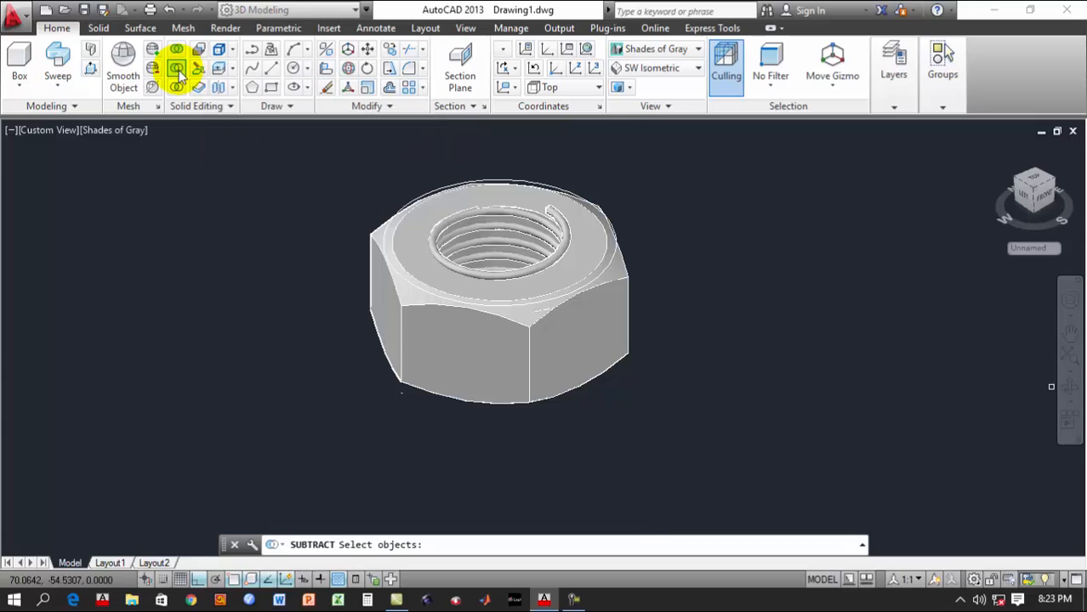
click(605, 351)
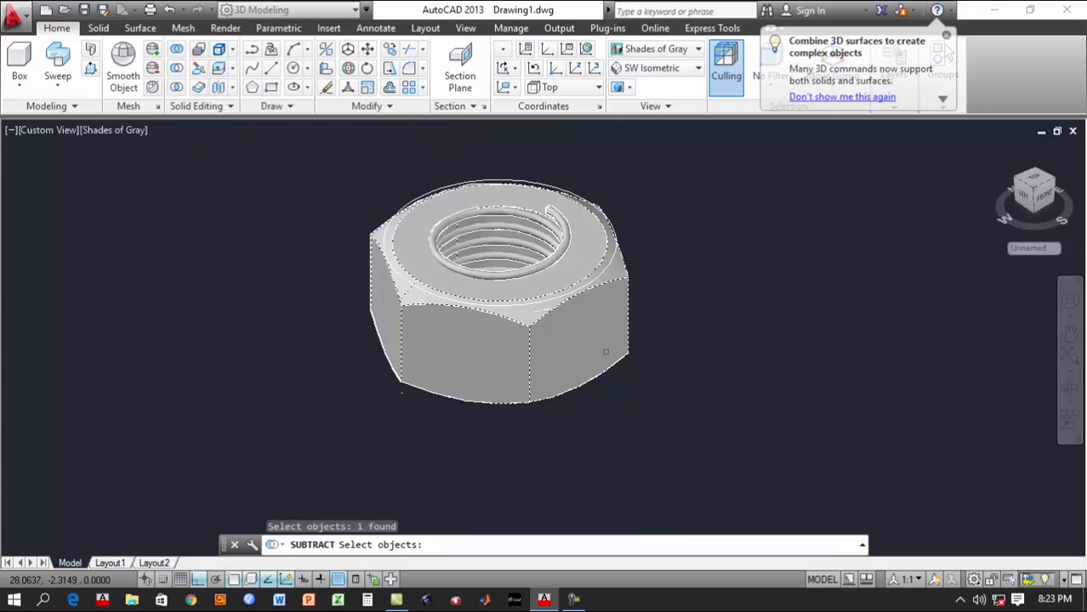
key(Return)
scroll(494, 261, up, 3)
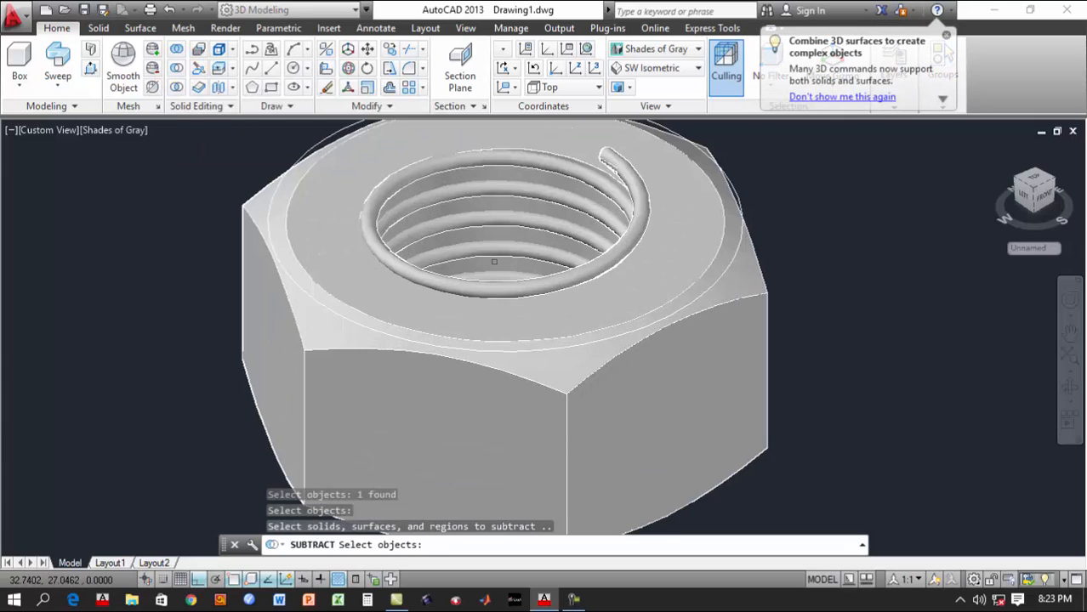
scroll(417, 228, down, 2)
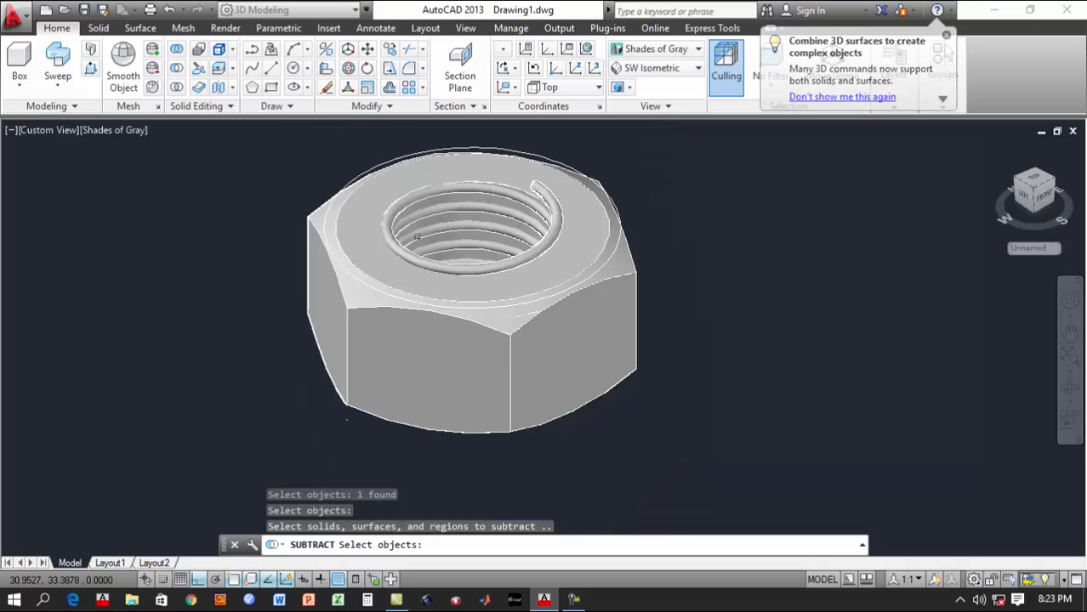
click(487, 224)
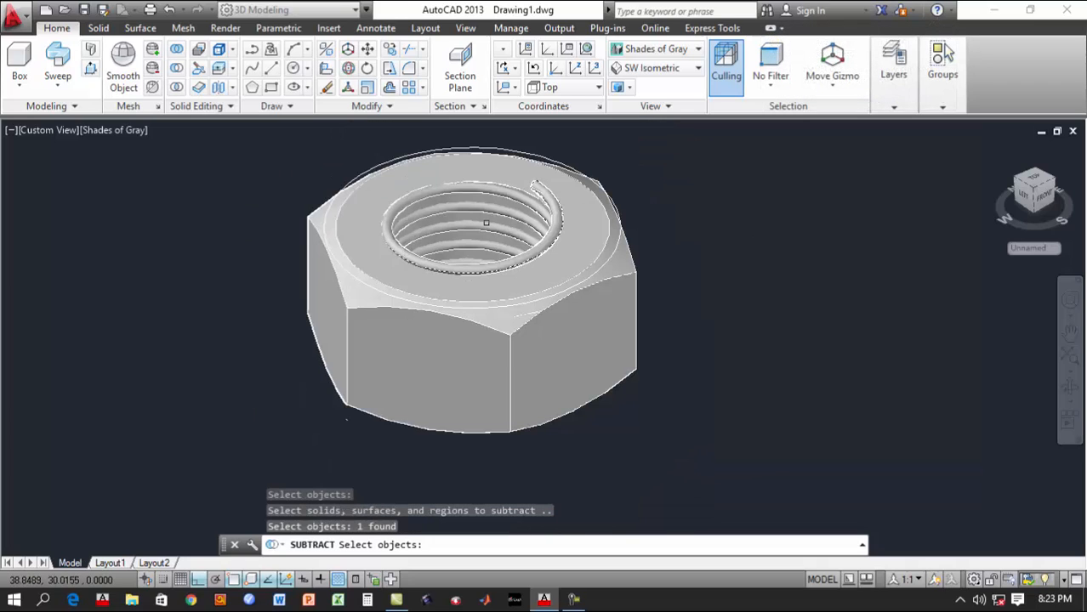
key(Return)
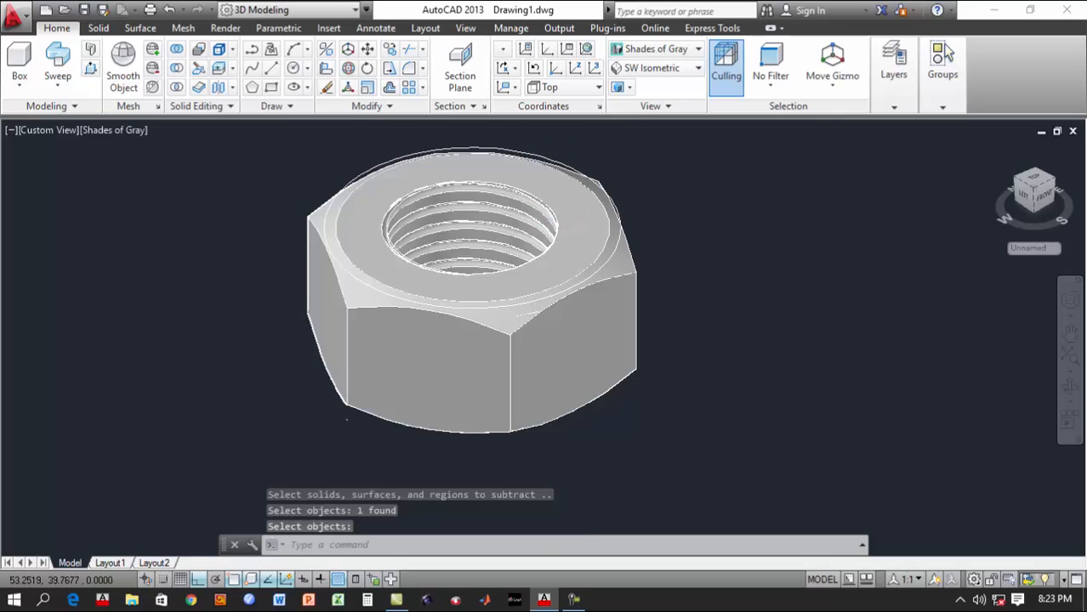
Delete the leftover construction circles around the nut's upper chamfer and at the bore's upper rim
scroll(526, 157, up, 2)
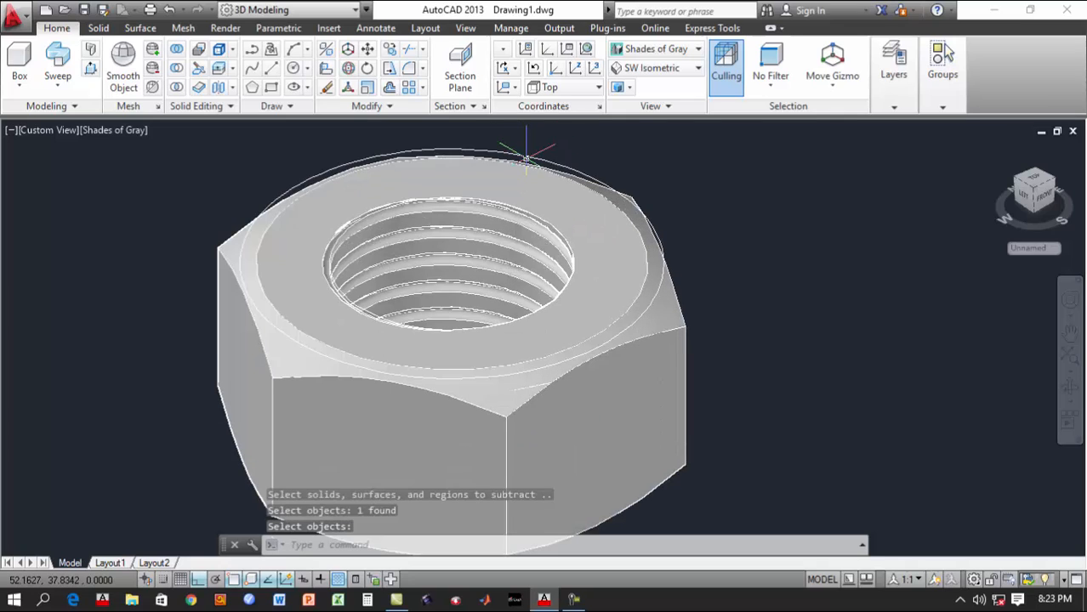
click(522, 156)
key(Delete)
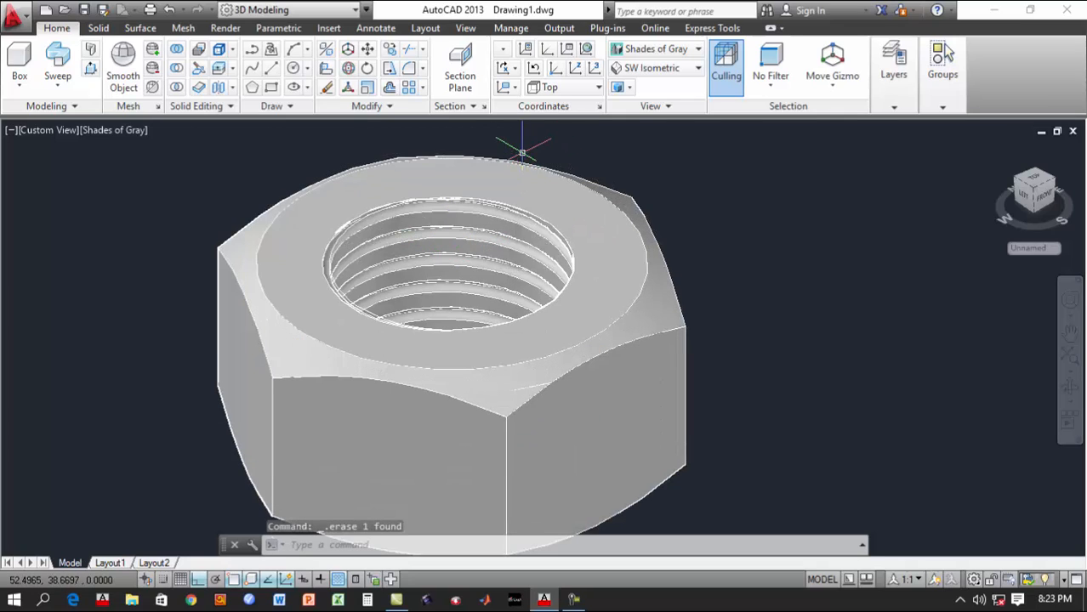
click(516, 214)
click(527, 211)
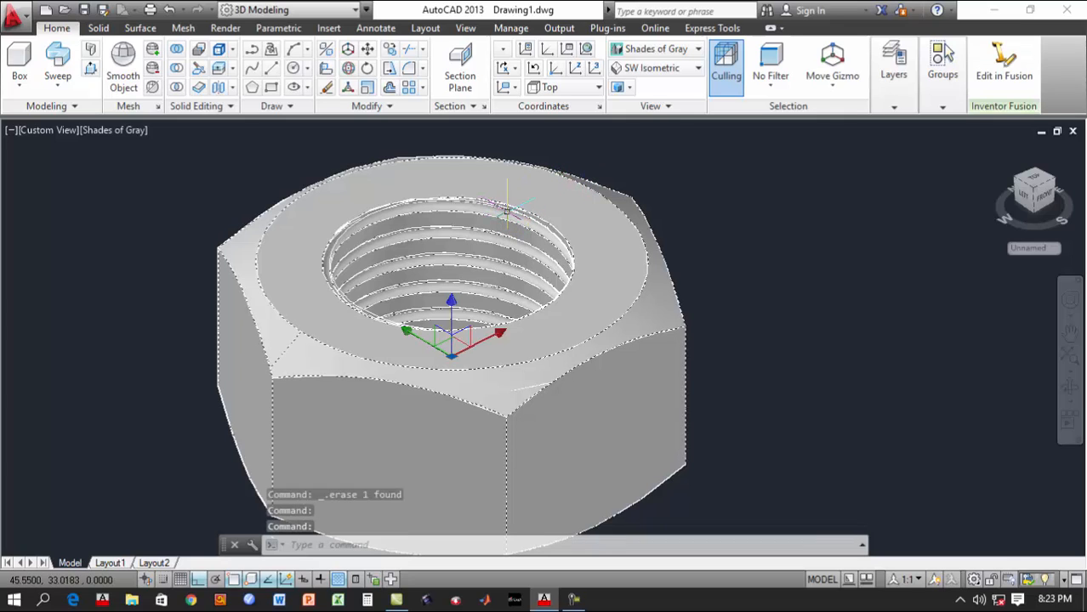
key(Escape)
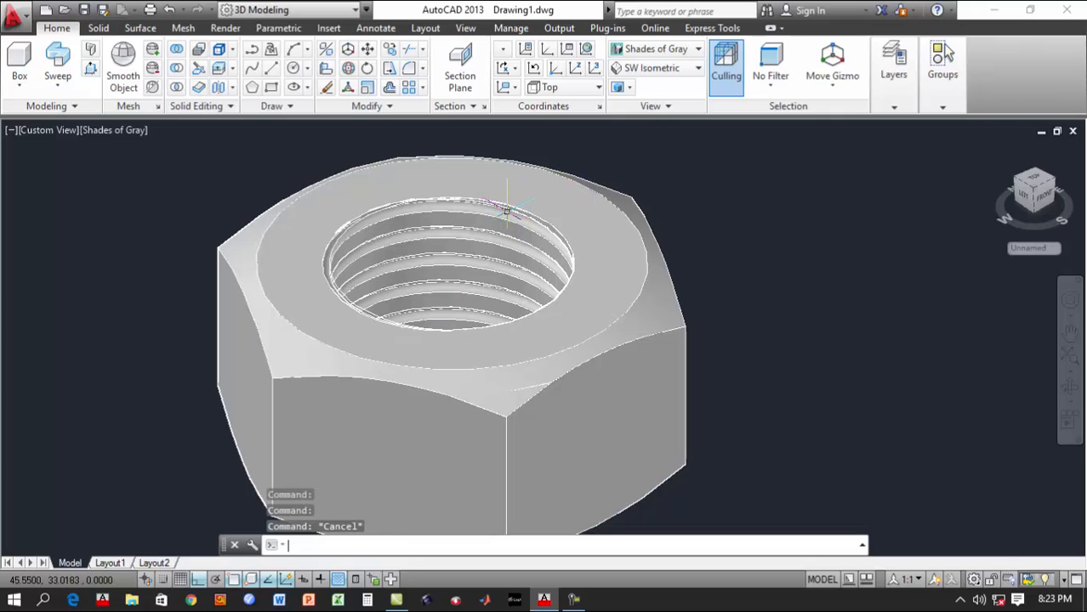
ctrl+click(337, 241)
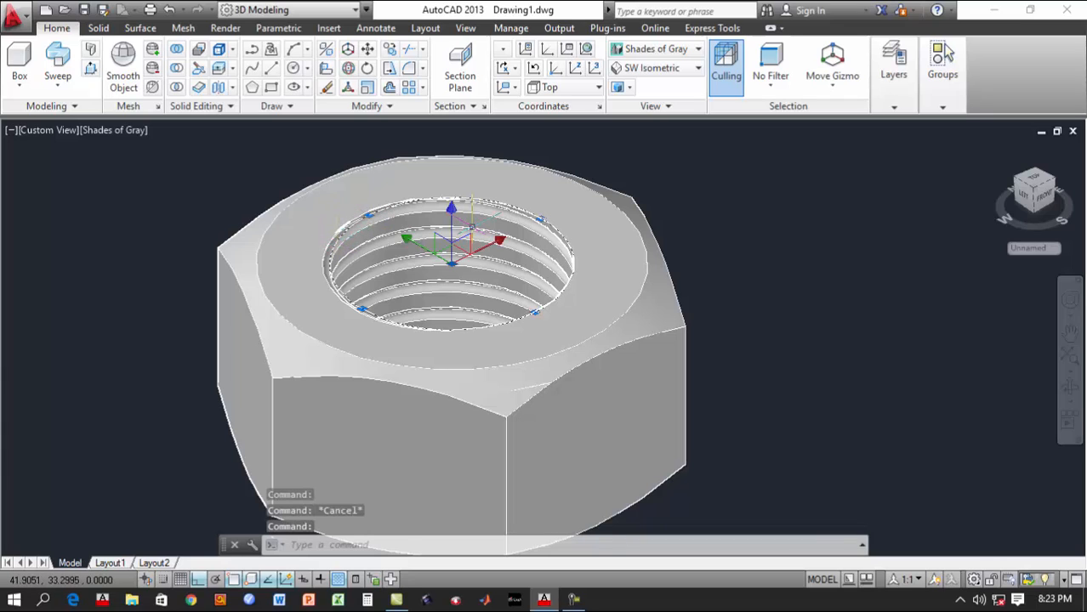
key(Delete)
Orbit around the finished nut to examine its internal thread, and restore the SW Isometric view
scroll(331, 297, down, 1)
mouse_move(368, 293)
middle_down()
mouse_move(538, 273)
mouse_move(521, 296)
middle_up()
click(1069, 385)
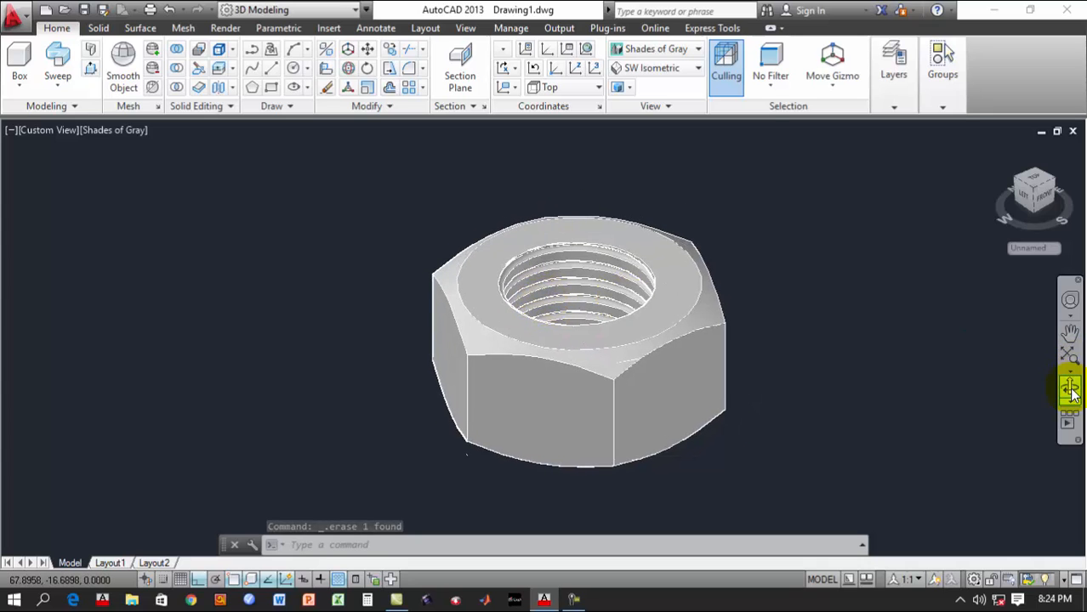
drag(750, 375, 607, 340)
click(647, 68)
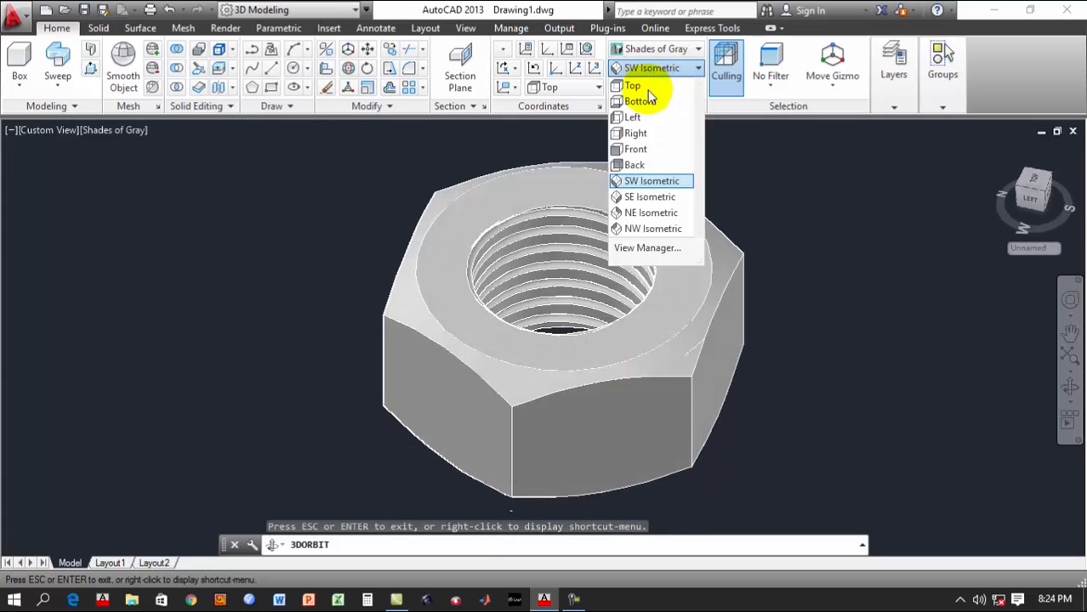
click(650, 181)
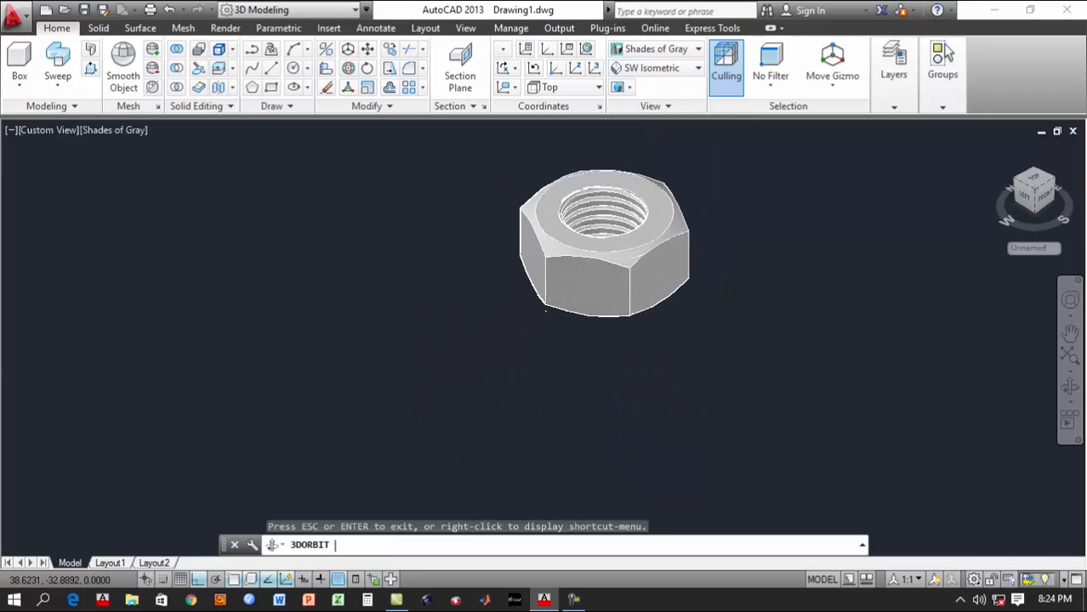
scroll(629, 204, up, 5)
scroll(635, 231, down, 2)
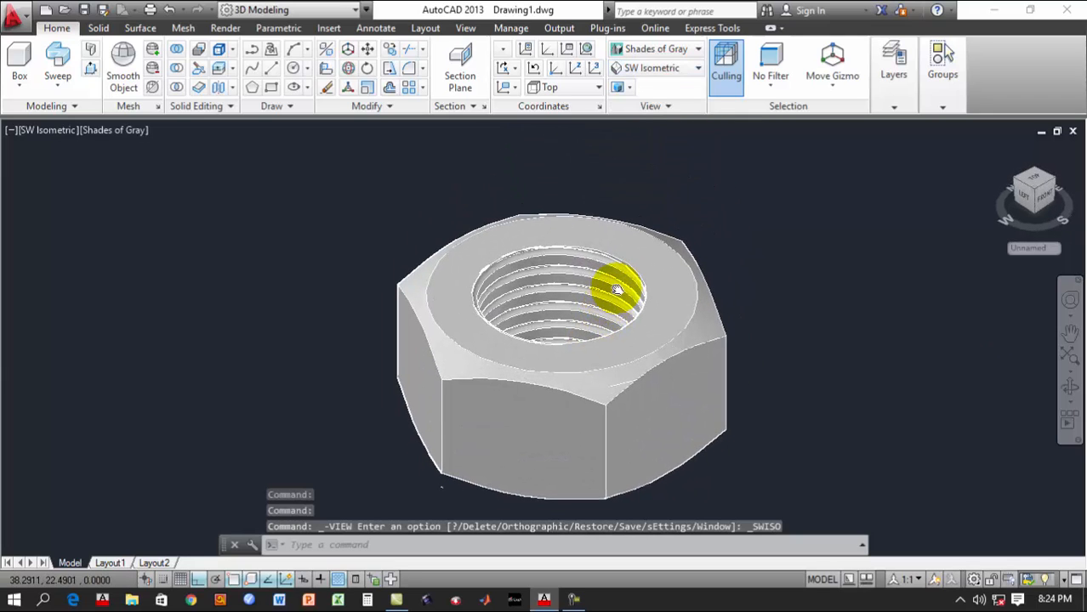